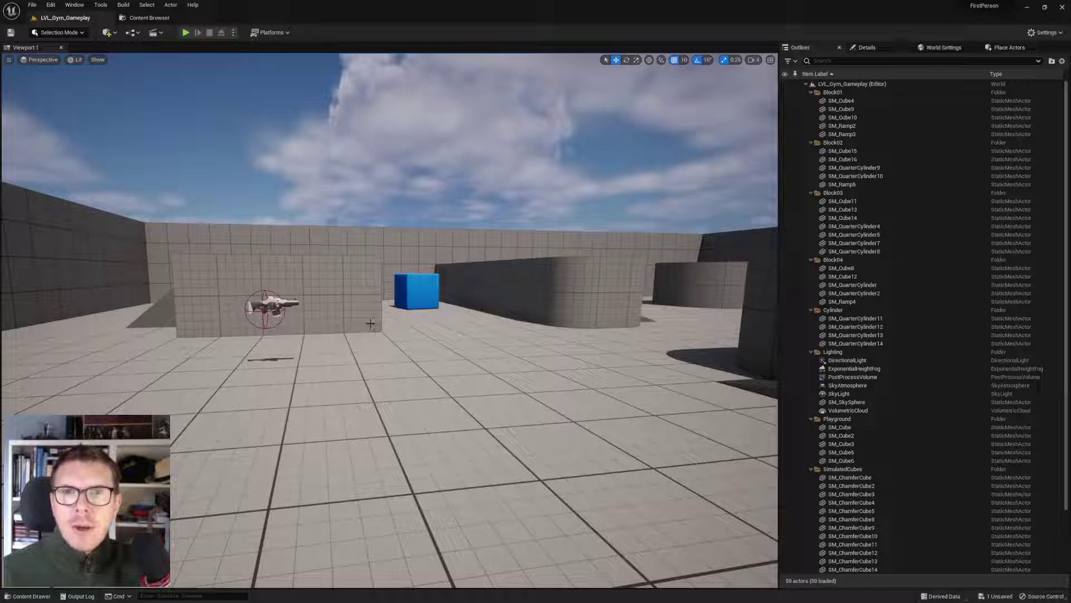
Step: Orbit the view around the LVL_Gym_Gameplay arena and start a Play-in-Editor session
right_drag(401, 321, 395, 321)
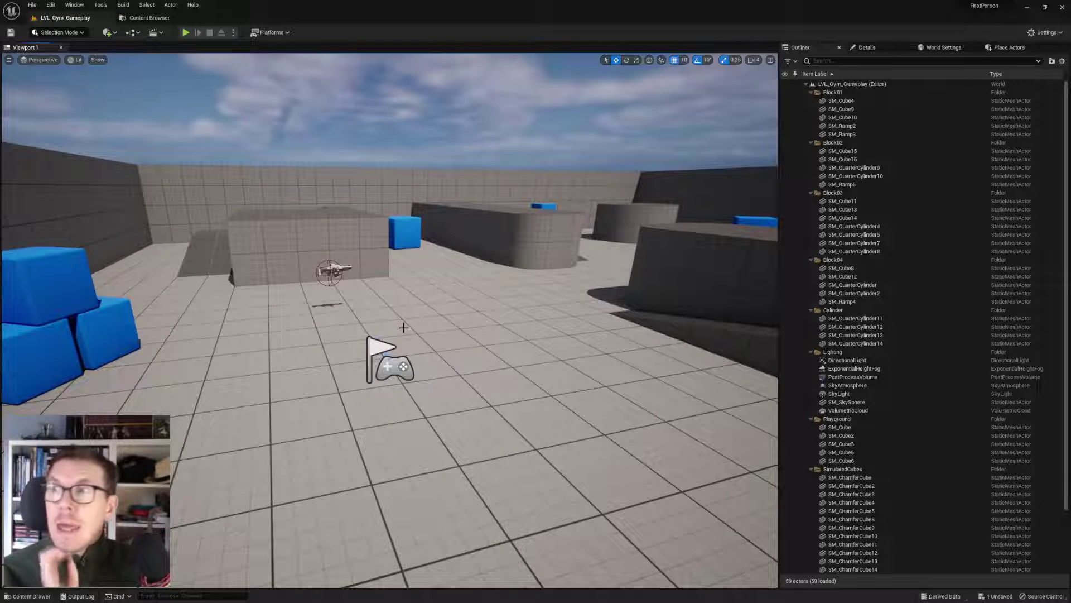
right_drag(439, 303, 441, 303)
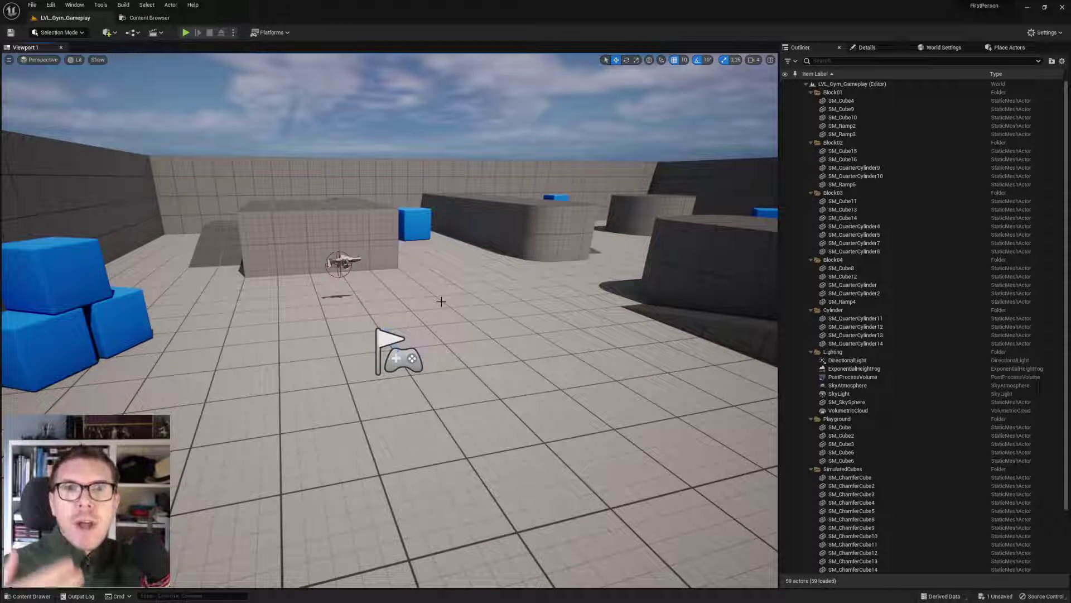
right_drag(451, 308, 447, 308)
click(186, 33)
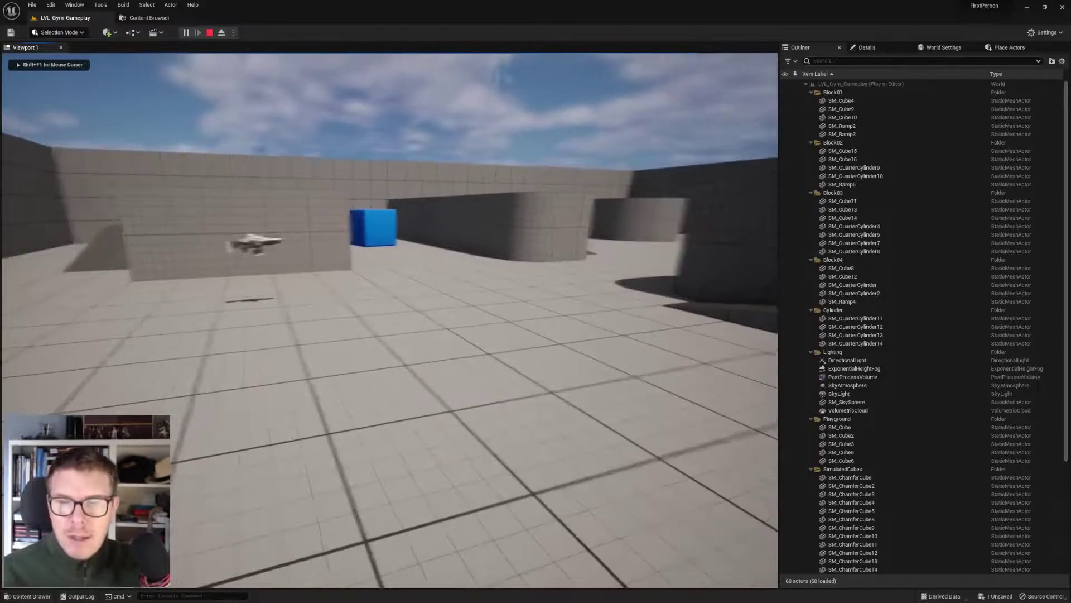
Step: Walk the character with W and S, eject with F8, and stop the play session
key(w)
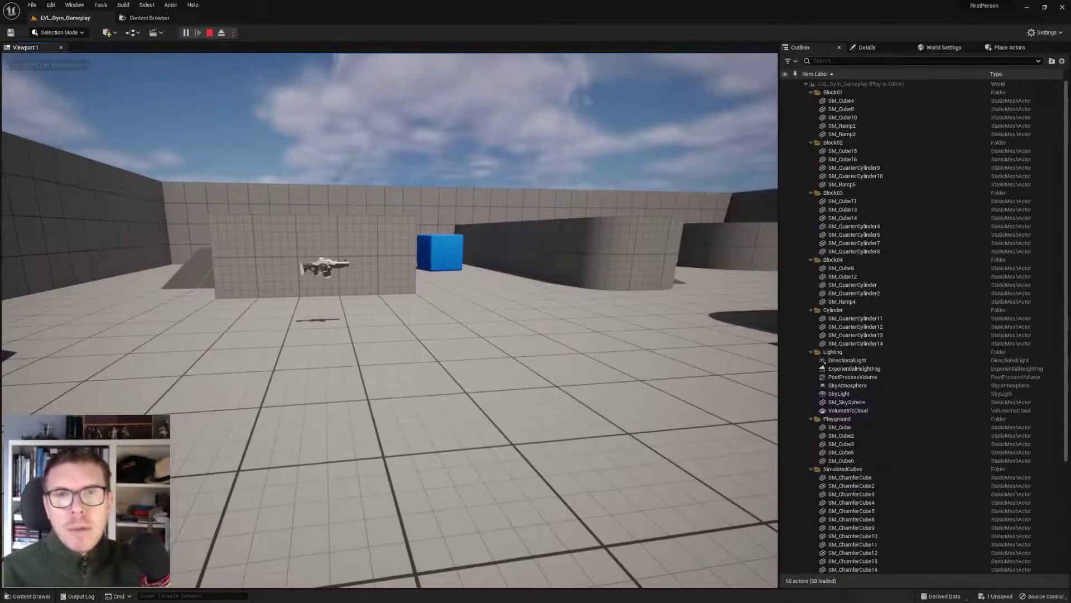
key(s)
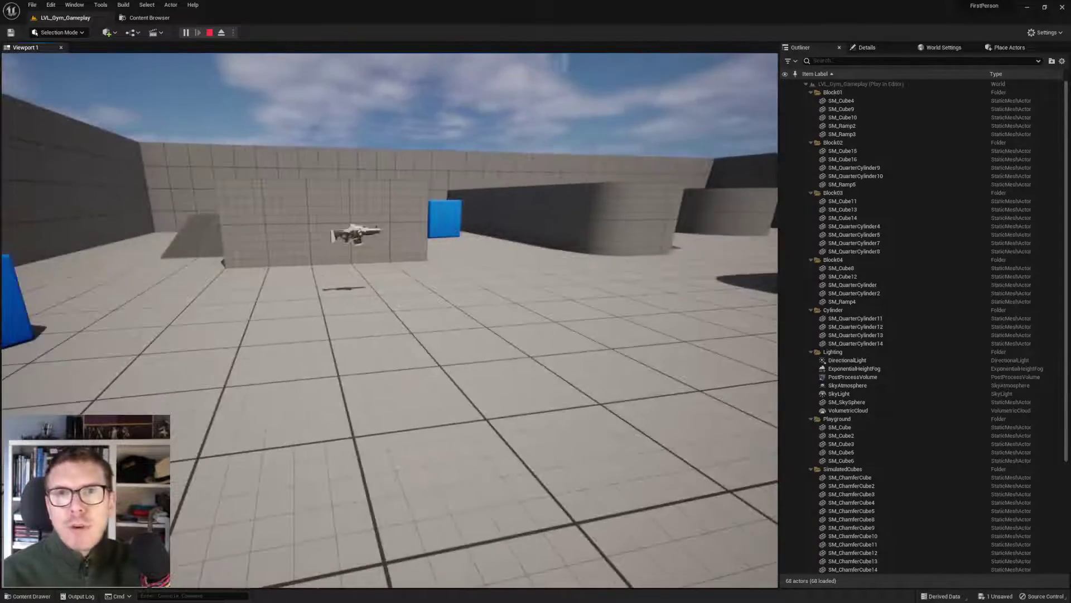
key(F8)
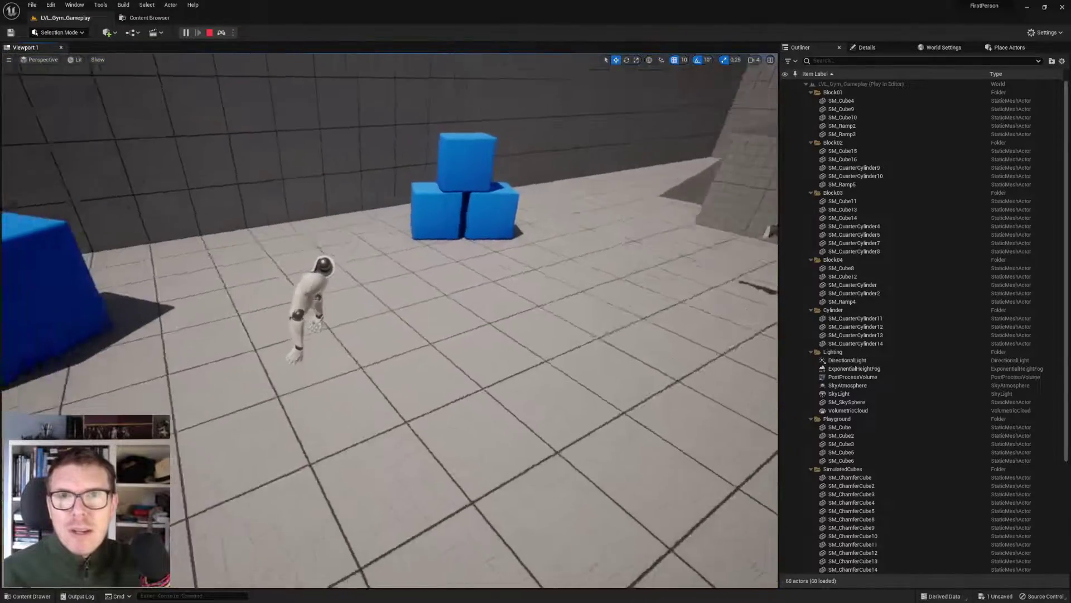
key(s)
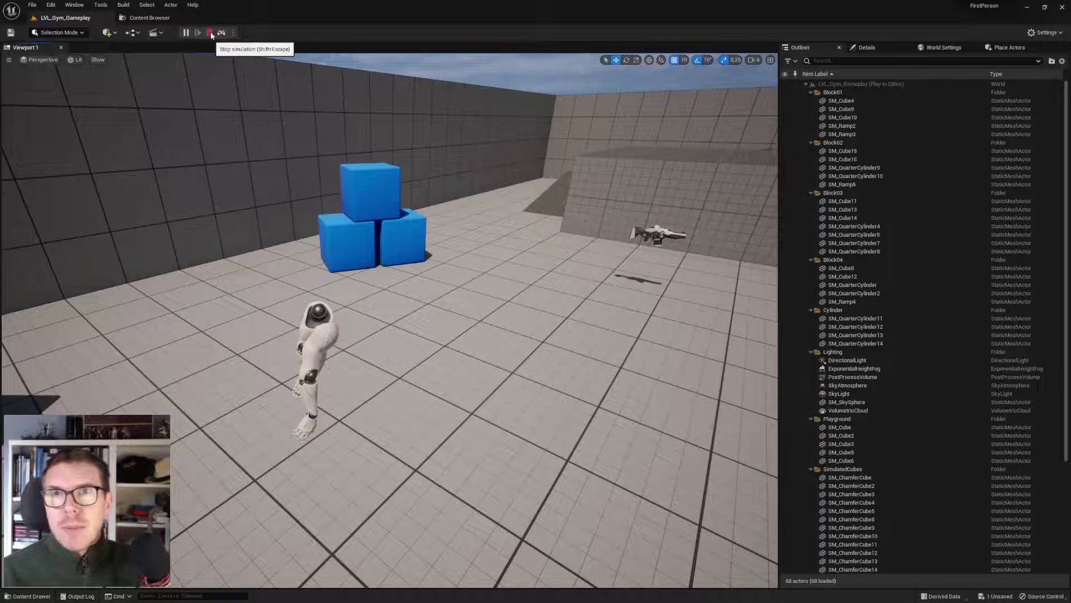
click(210, 32)
Step: Look around the editor viewport and switch to the Content Browser
right_drag(328, 192, 328, 192)
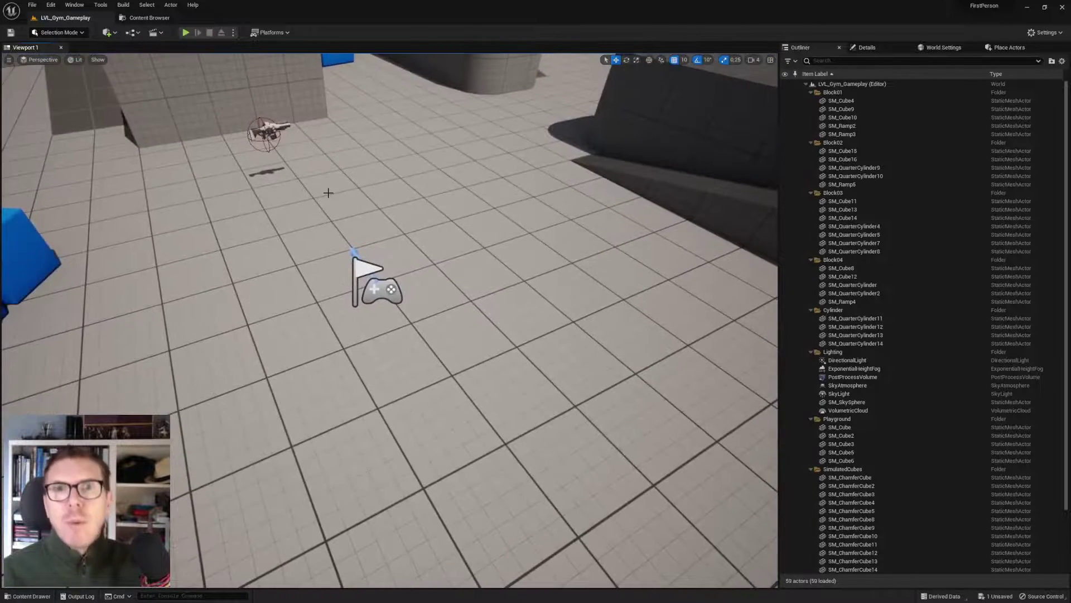
right_drag(335, 203, 340, 206)
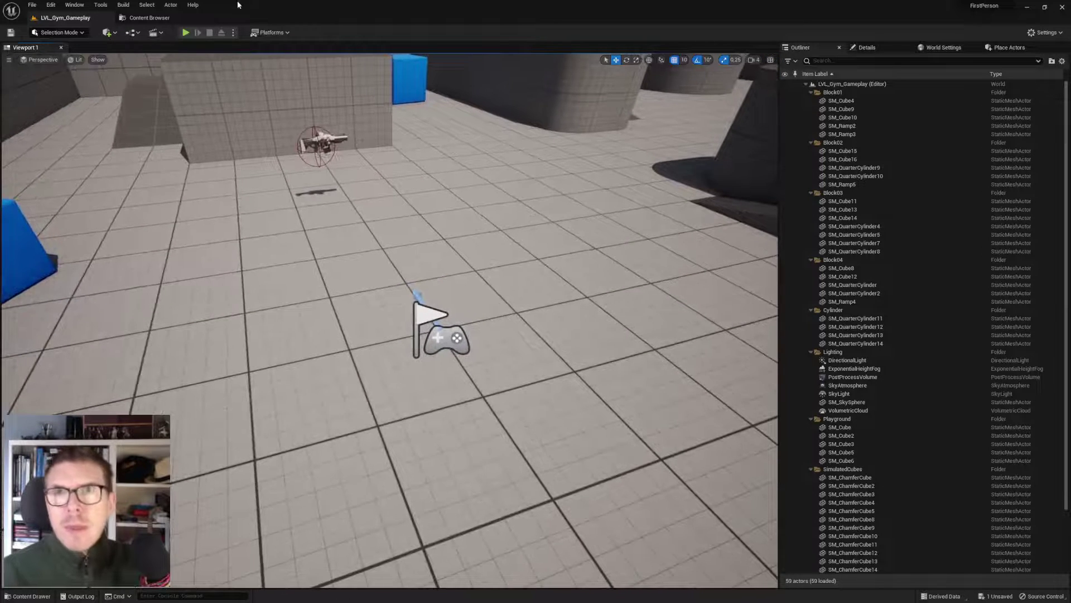
click(149, 19)
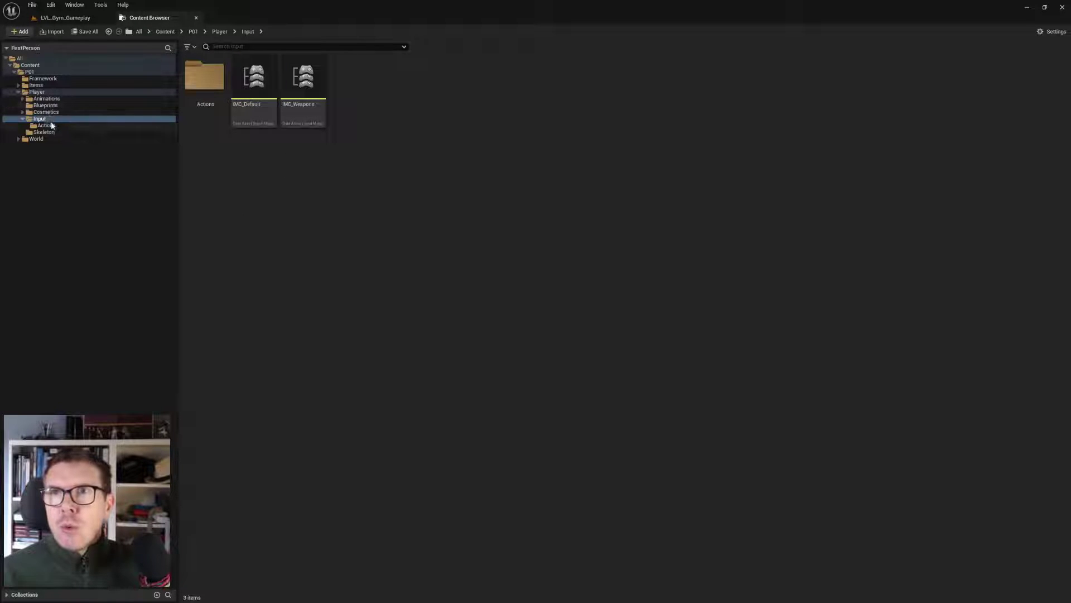
Step: Go to the Player/Blueprints folder and select the CBP_Player asset
click(52, 104)
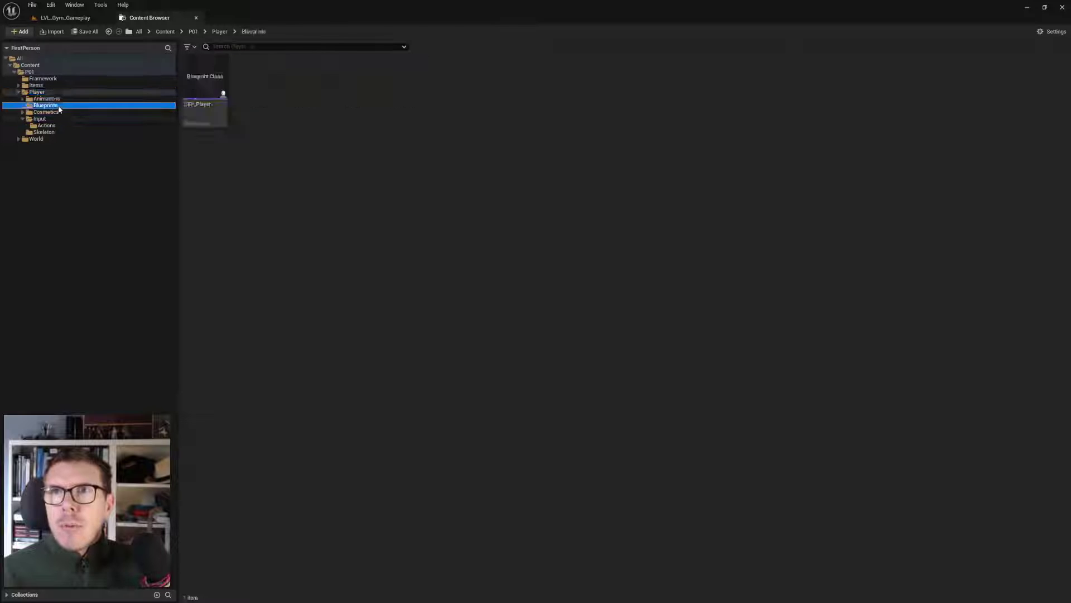
click(205, 76)
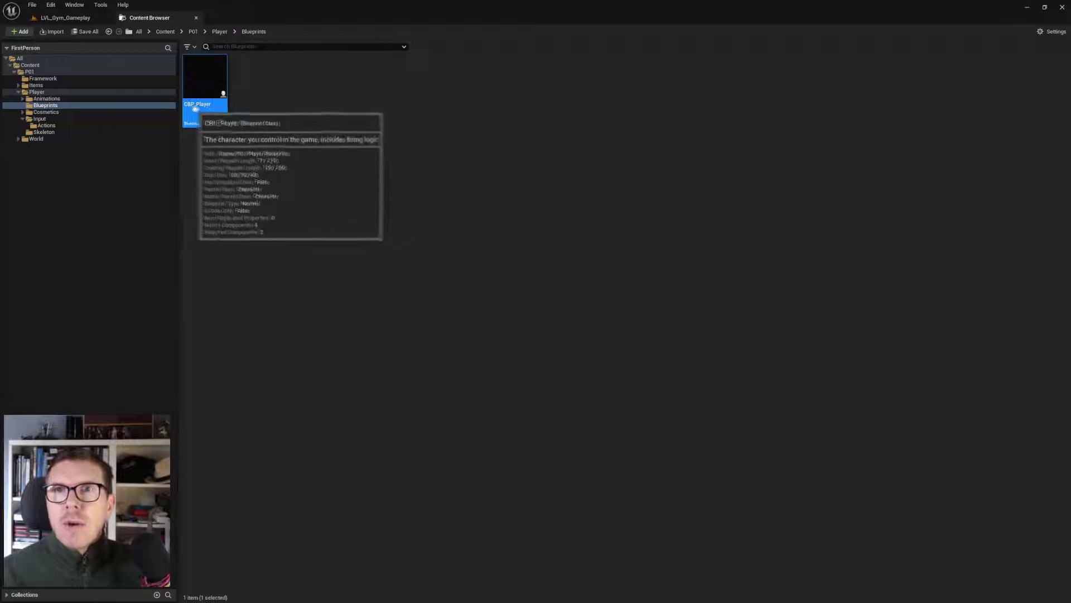
Step: Open CBP_Player's Event Graph and inspect its IA_Look input event
double_click(205, 76)
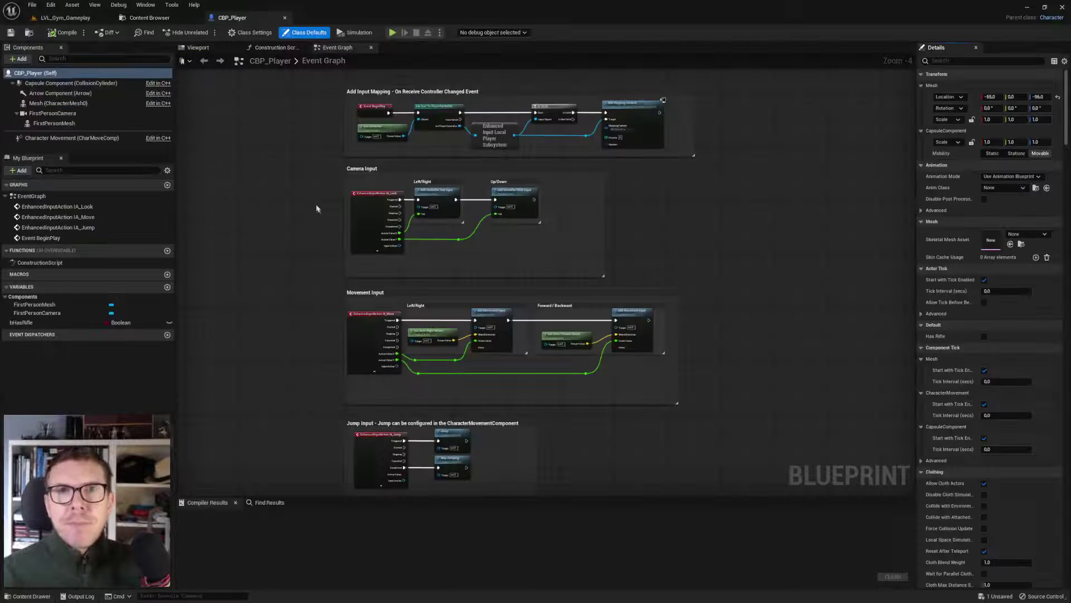
scroll(317, 208, down, 3)
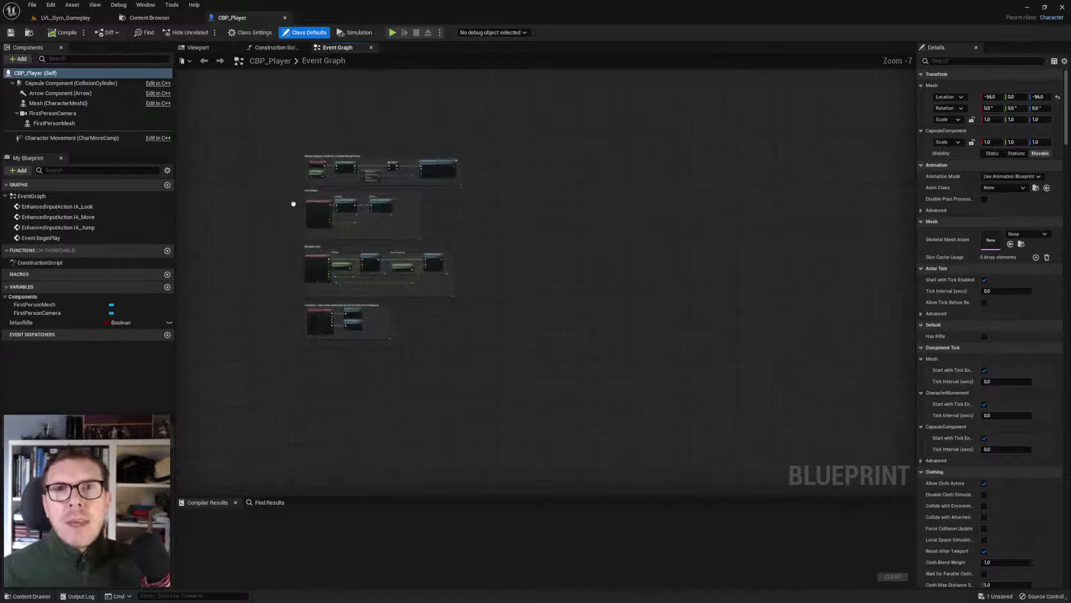
right_drag(294, 204, 342, 232)
scroll(349, 231, up, 6)
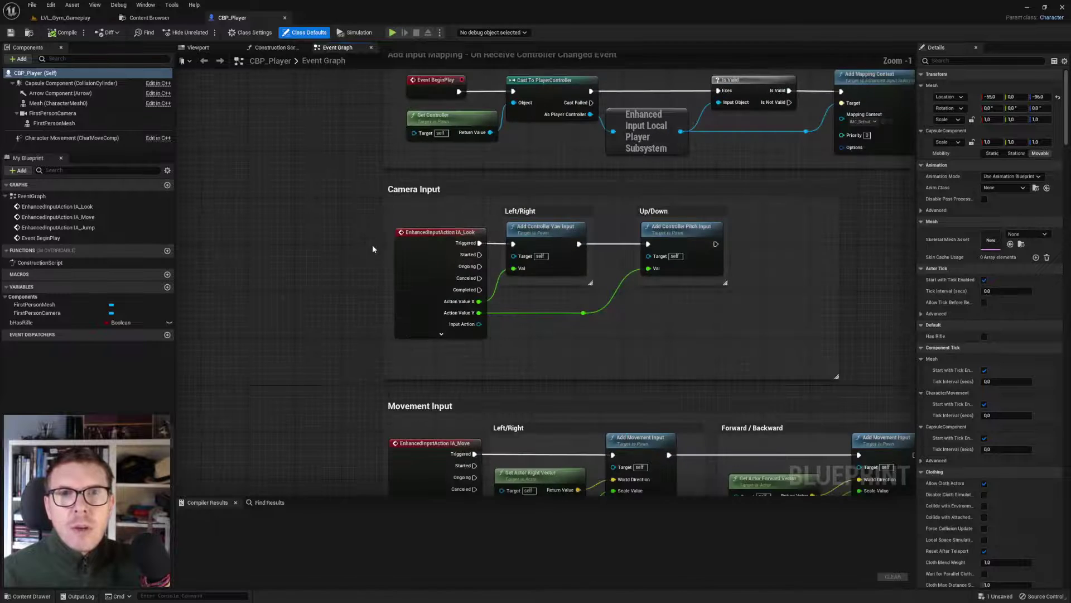
scroll(337, 223, up, 7)
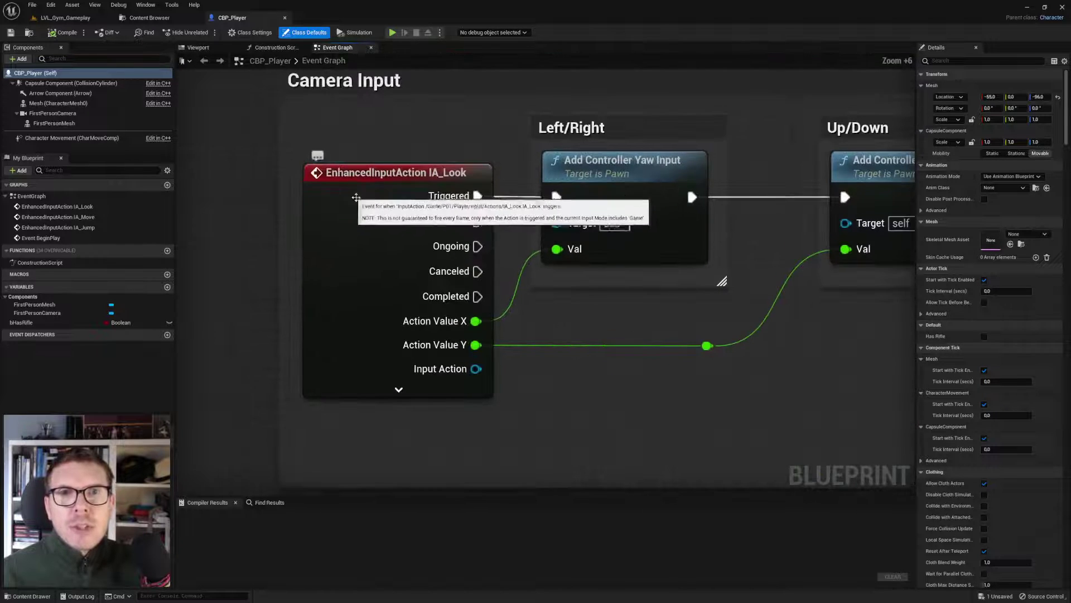
click(356, 197)
Step: Review CBP_Player's two Add Movement Input nodes and the Add Input Mapping section
right_drag(658, 358, 587, 322)
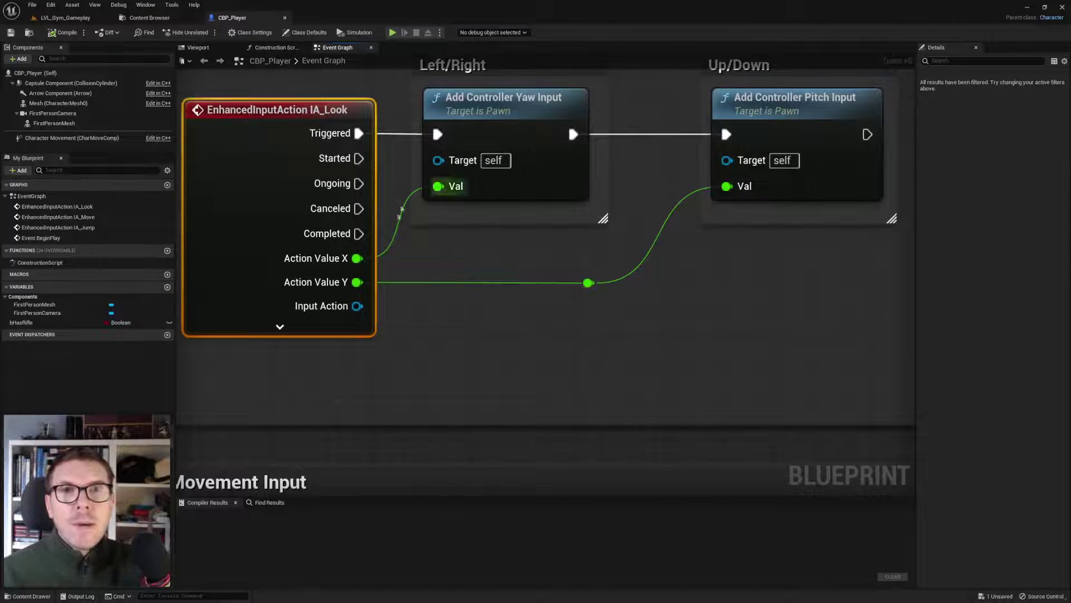
scroll(564, 351, down, 4)
right_drag(564, 351, 568, 159)
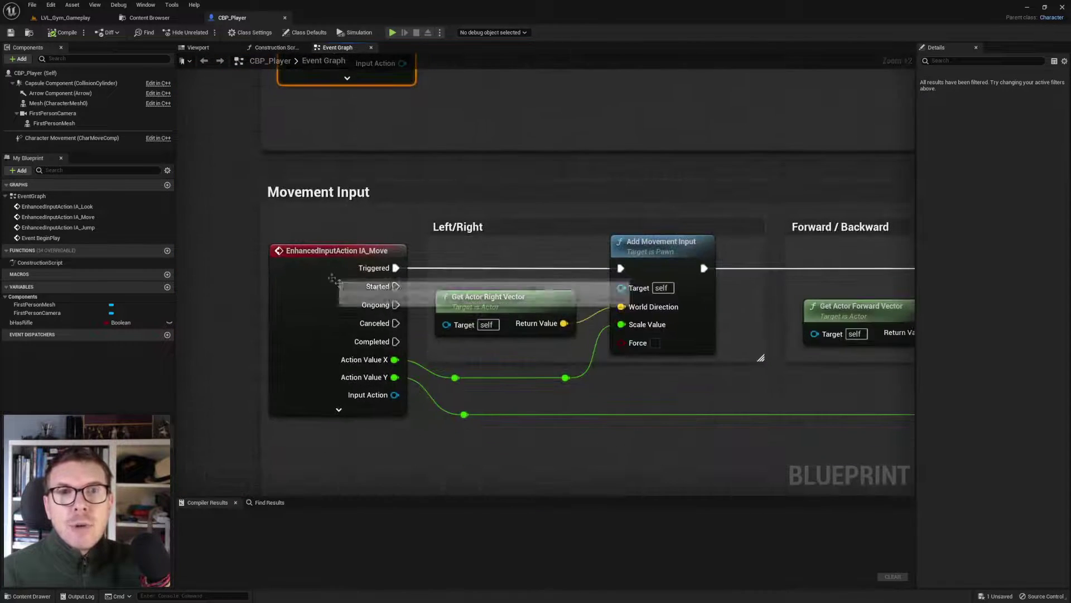
right_drag(651, 172, 469, 436)
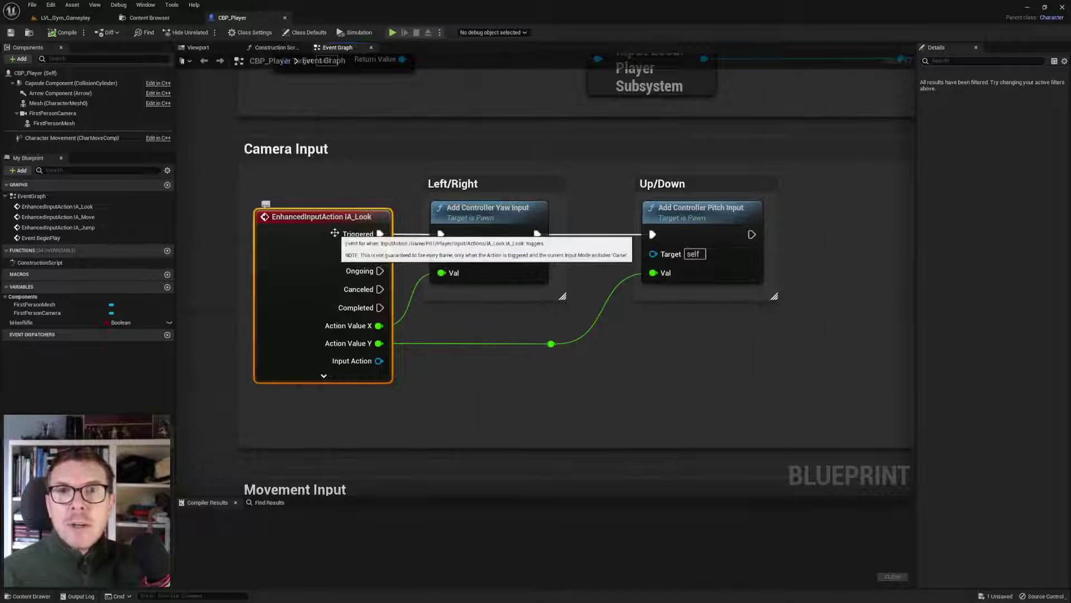
right_drag(435, 127, 455, 393)
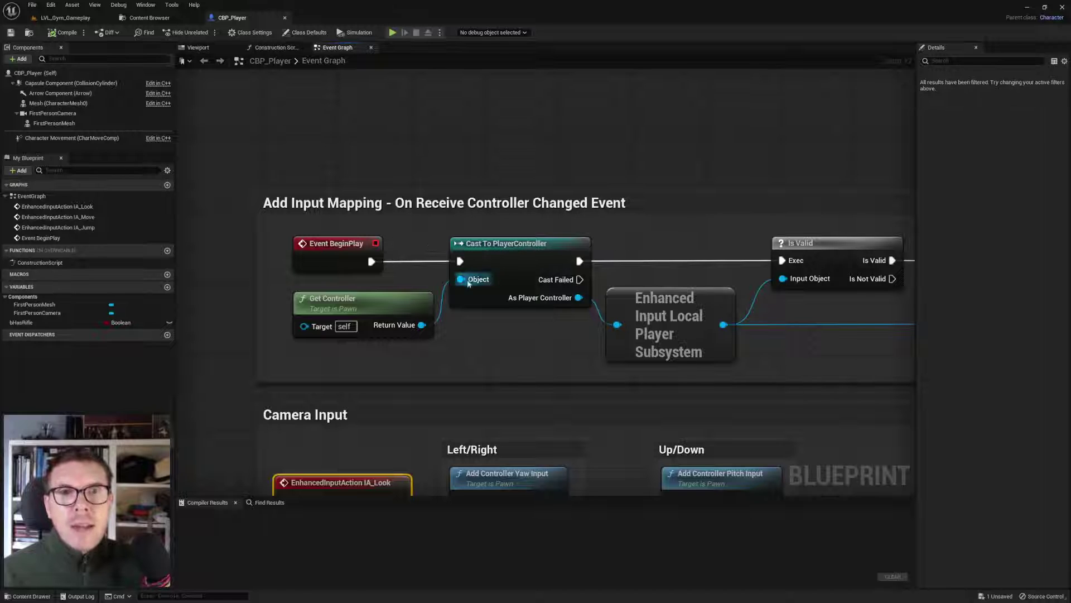
right_drag(505, 344, 353, 296)
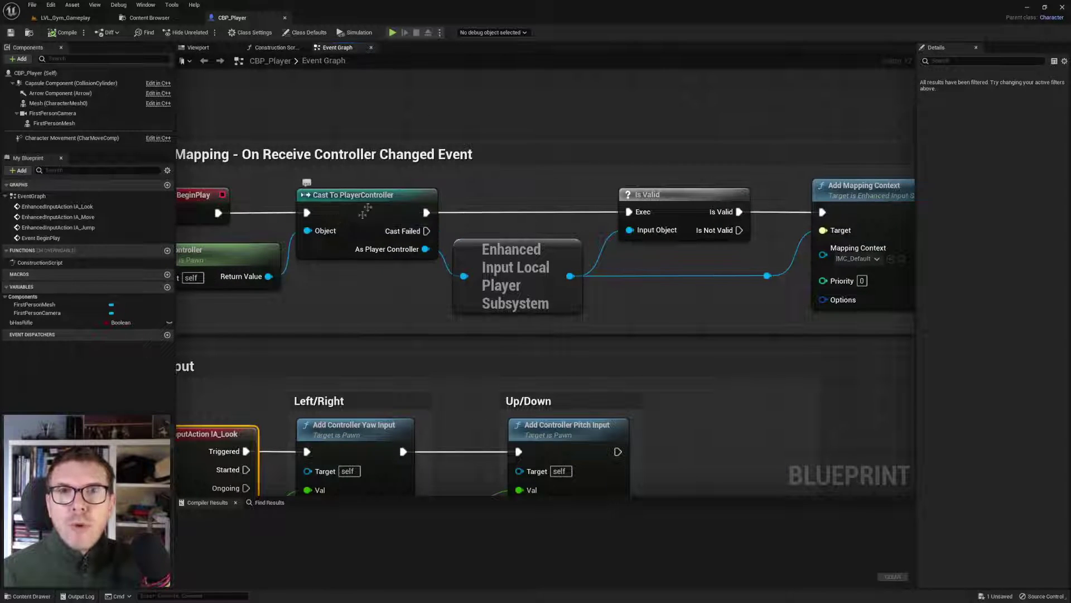
Step: Inspect CBP_Player's Enhanced Input Local Player Subsystem and Add Mapping Context nodes
click(505, 290)
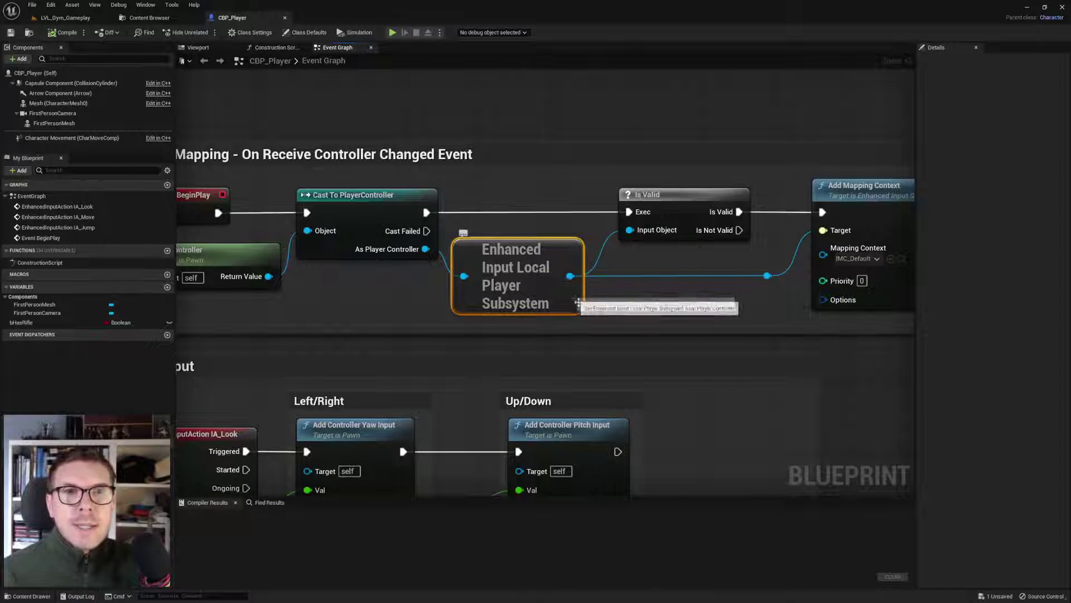
right_drag(623, 305, 379, 301)
click(640, 213)
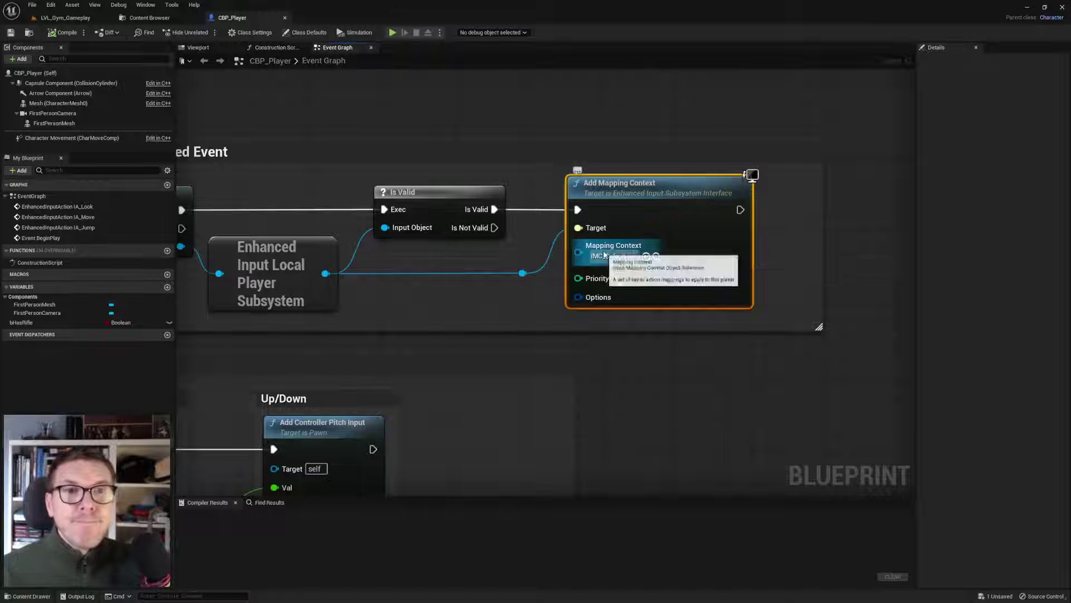
click(508, 297)
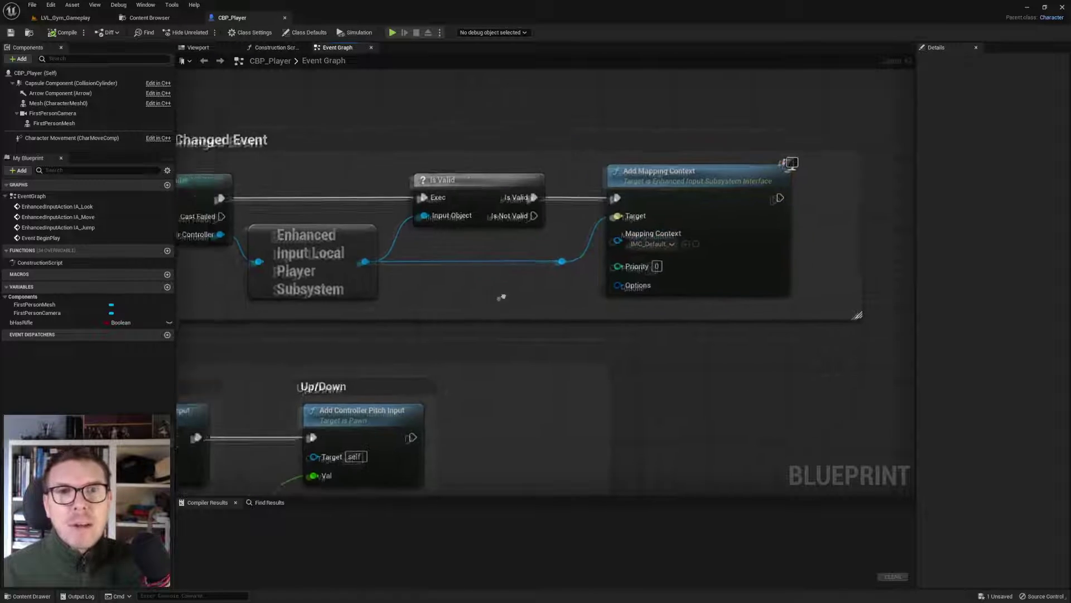
right_drag(507, 296, 483, 296)
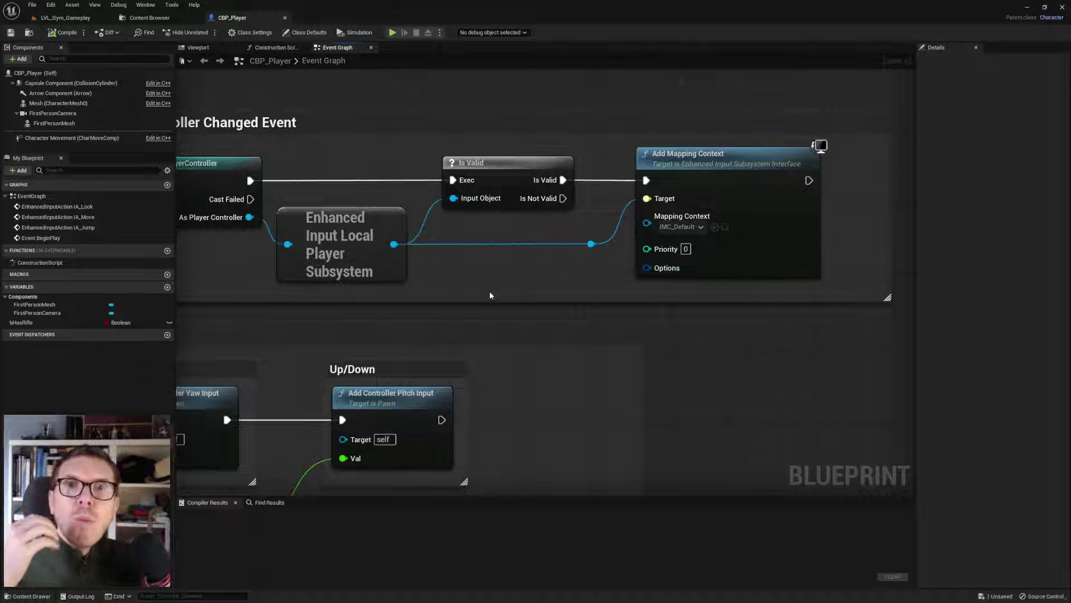
scroll(490, 295, down, 3)
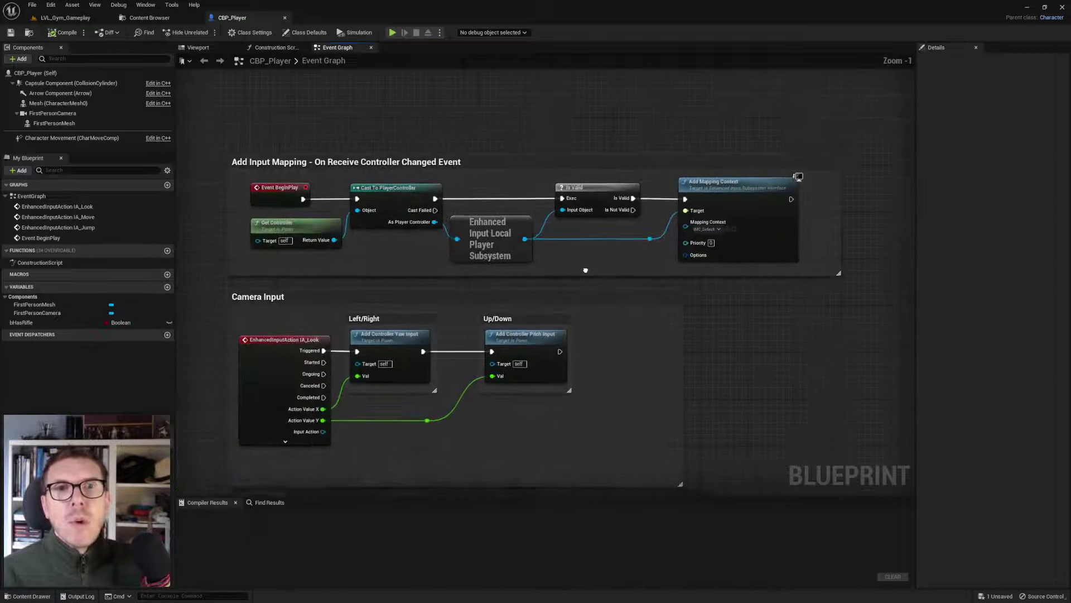
right_drag(585, 270, 610, 260)
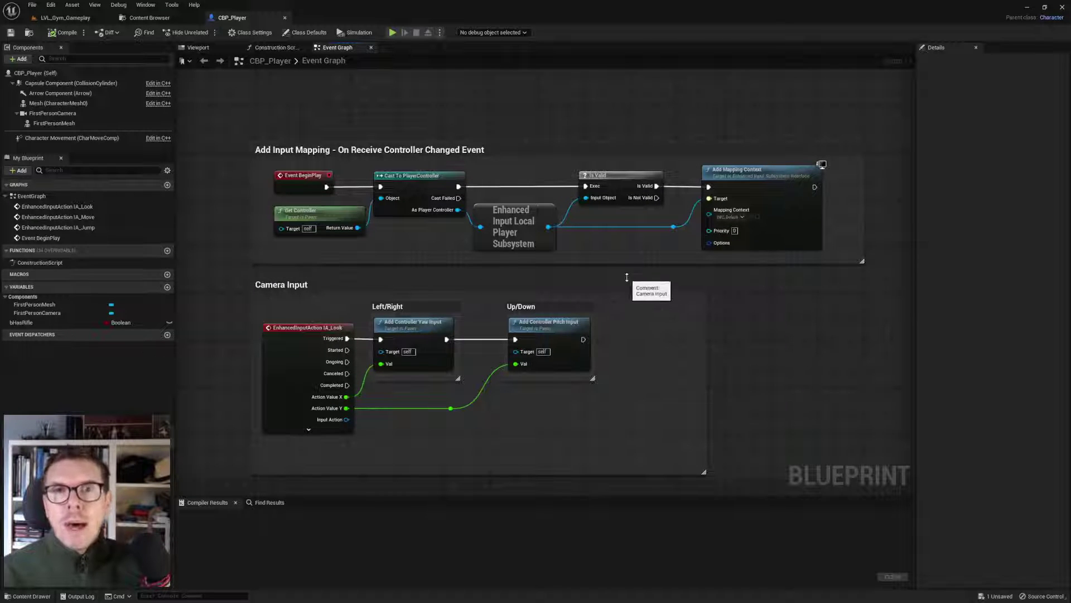
right_drag(636, 273, 617, 257)
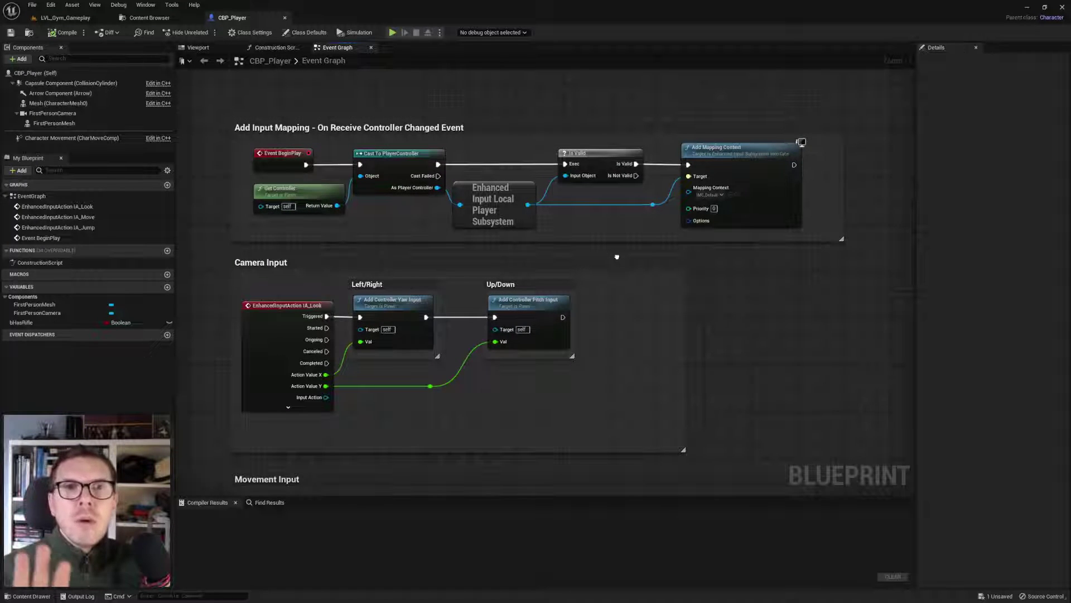
right_drag(617, 257, 615, 266)
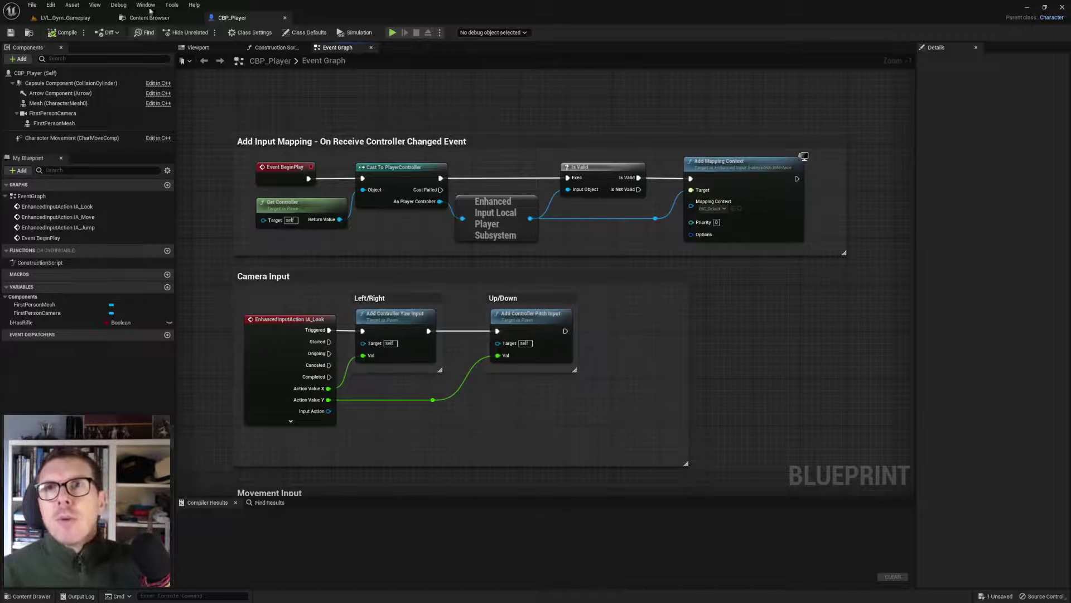
click(161, 21)
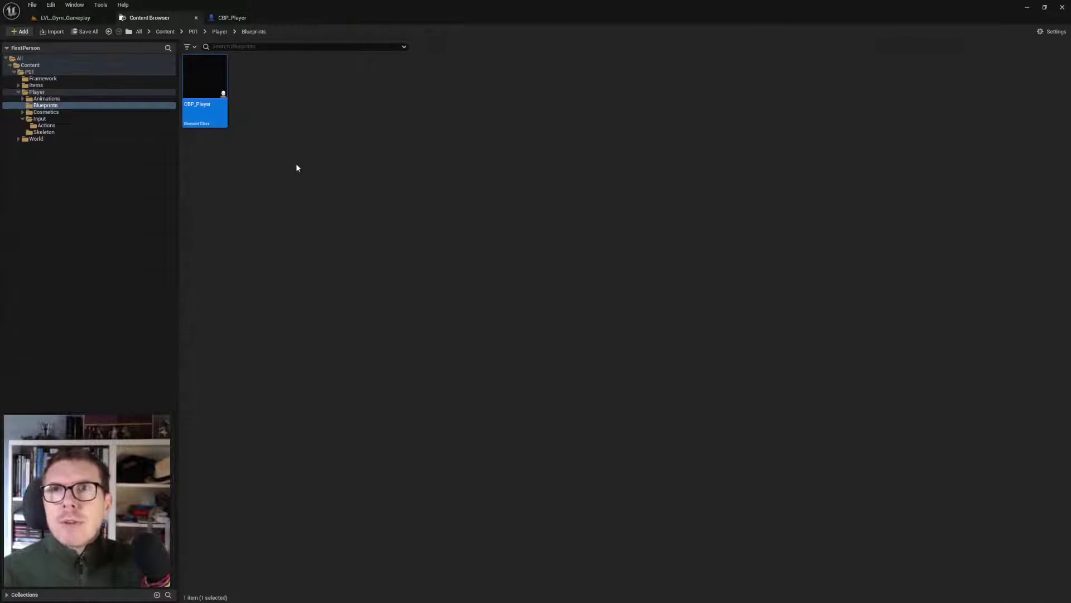
Step: Create a Player Controller Blueprint named PC_Base in the Player/Blueprints folder
click(274, 158)
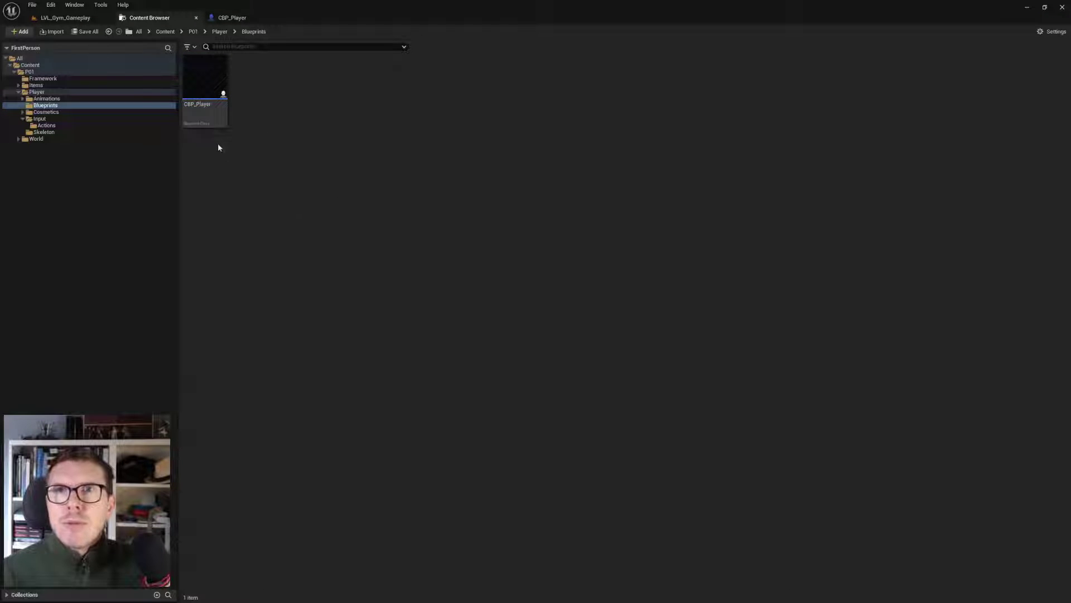
click(48, 106)
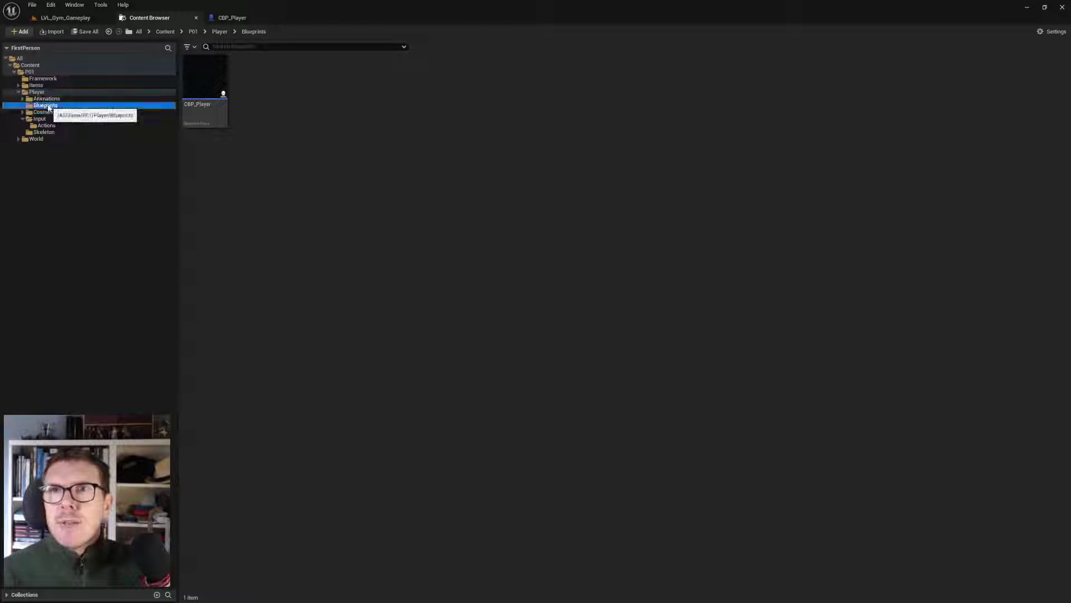
right_click(303, 115)
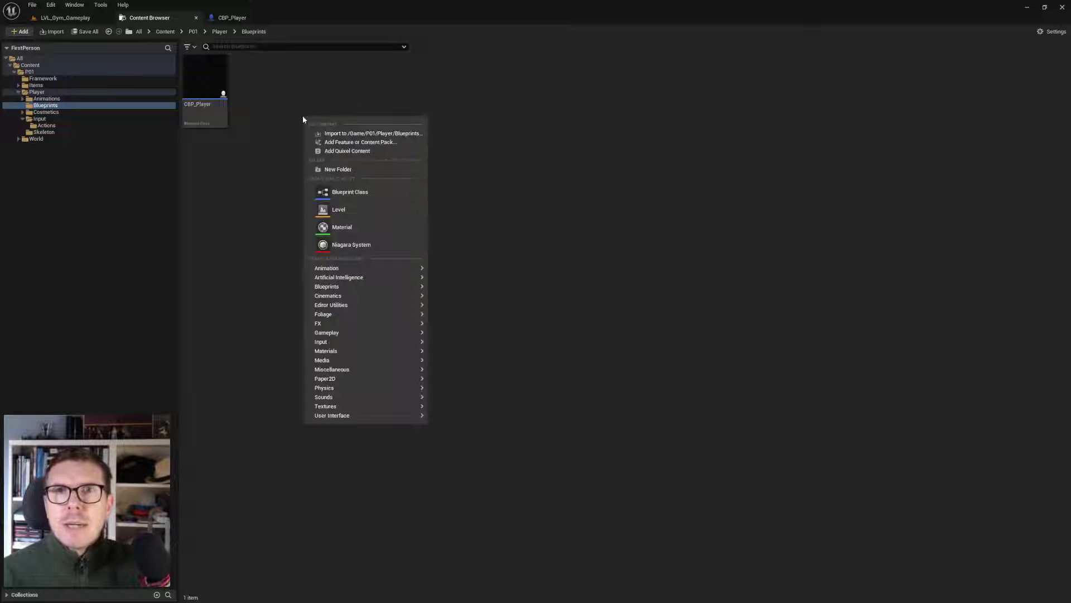
click(364, 194)
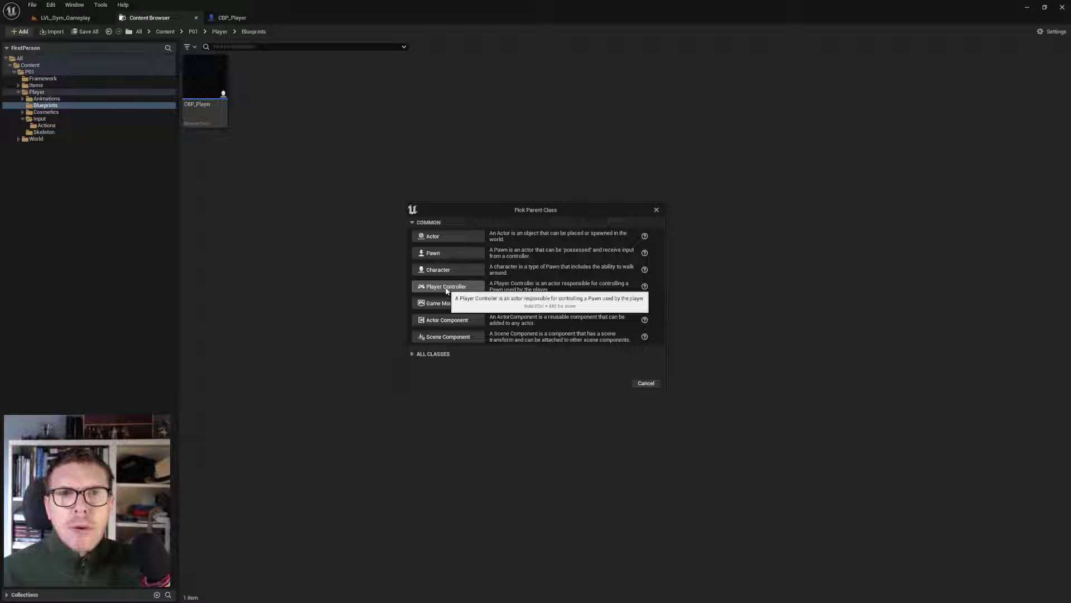
click(446, 287)
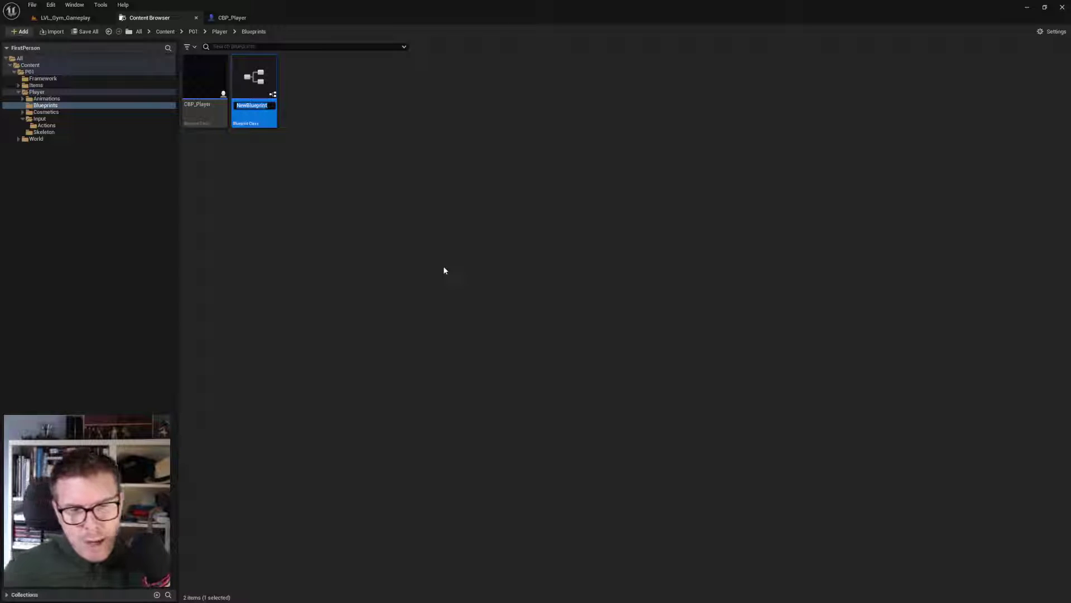
text(PC)
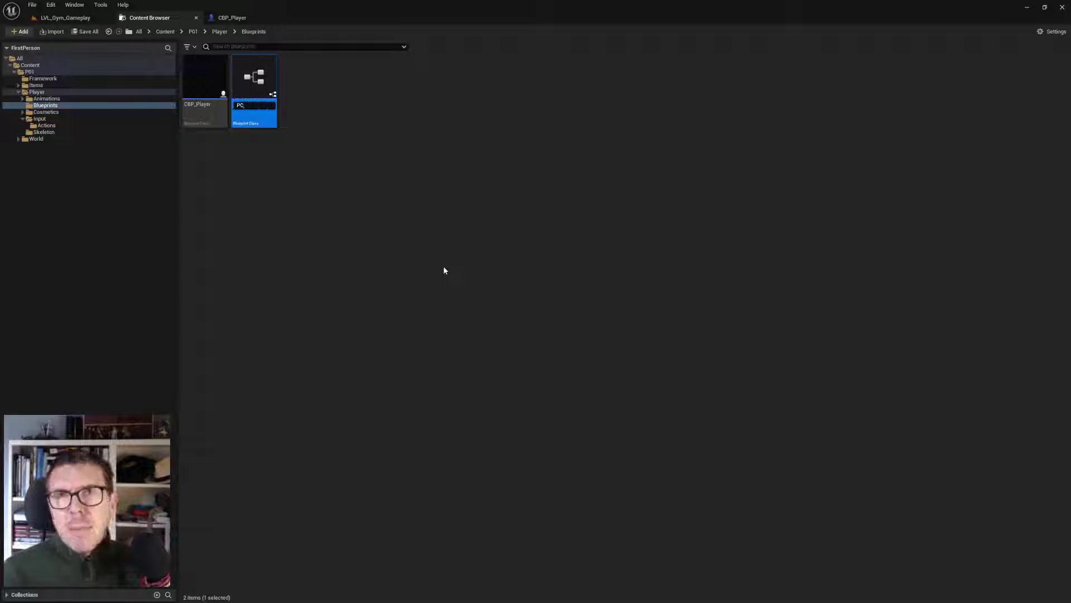
text(_Base)
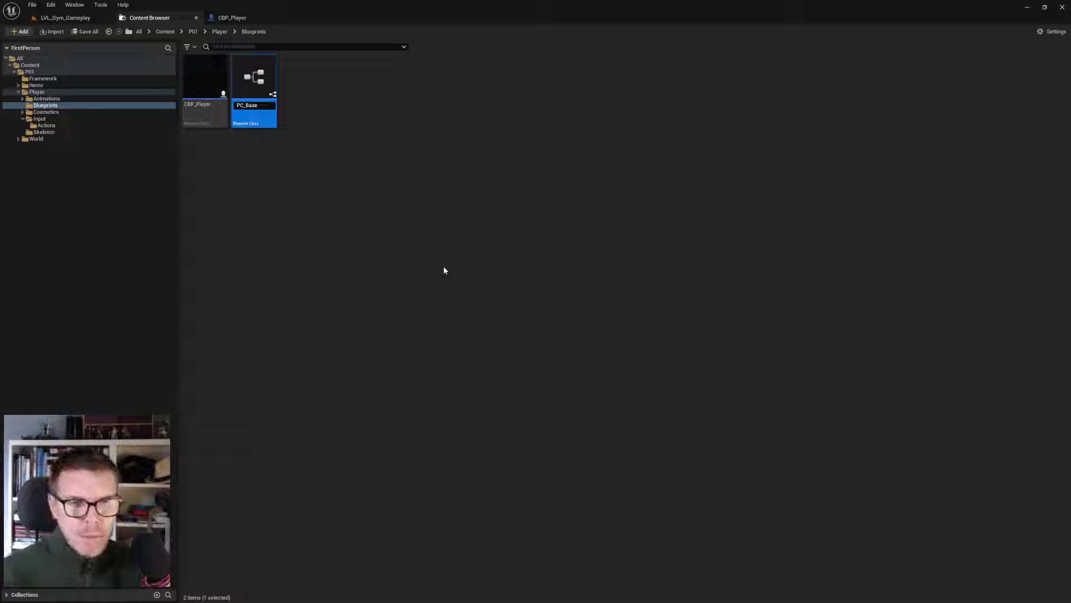
key(Return)
Step: Save all assets, including PC_Base, and open PC_Base for editing
click(426, 241)
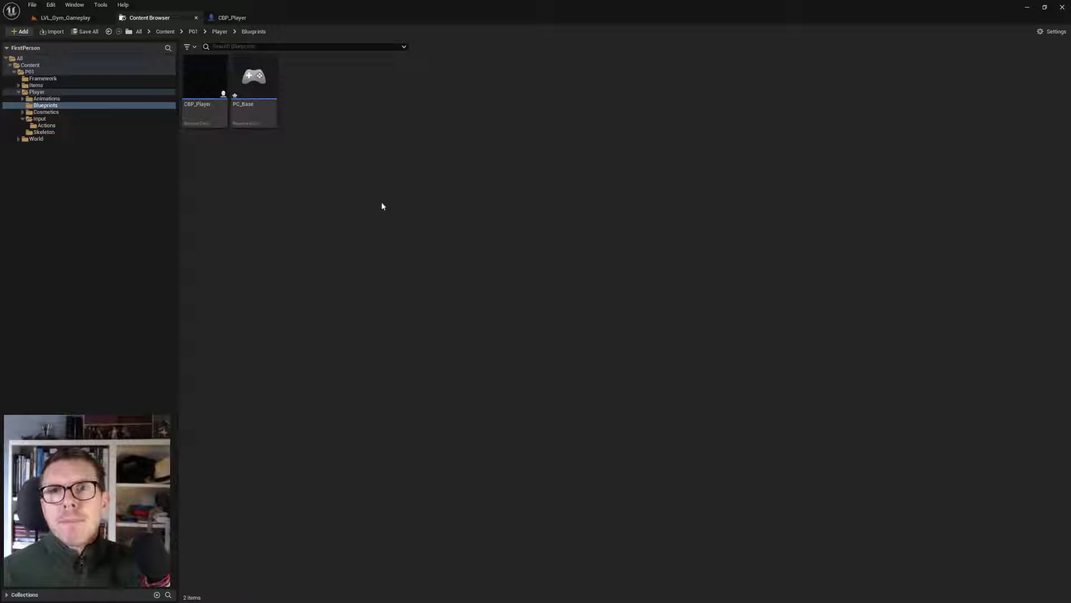
mouse_move(252, 82)
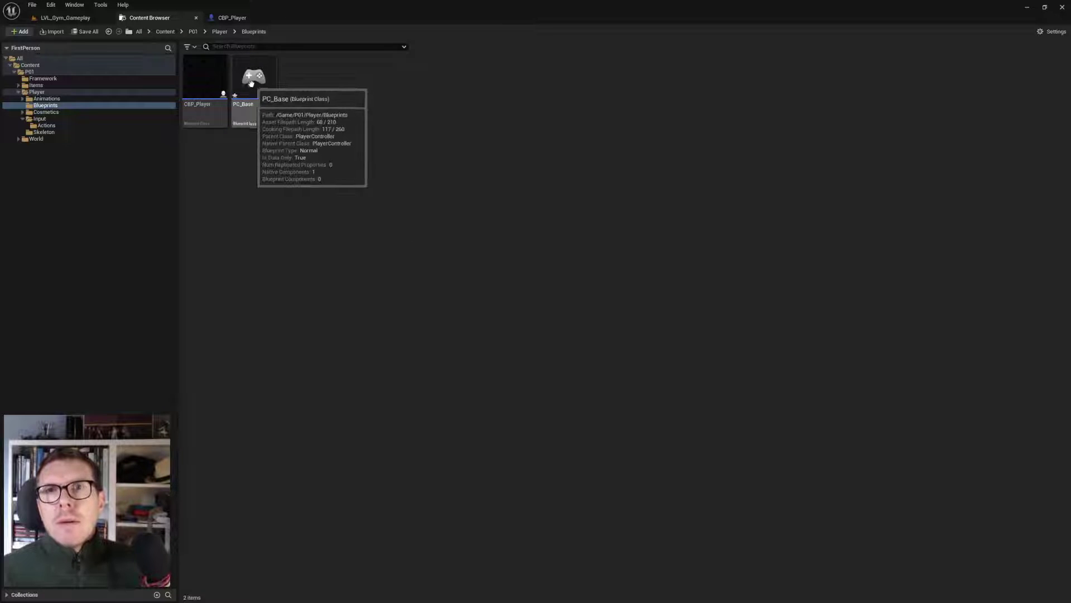
click(85, 31)
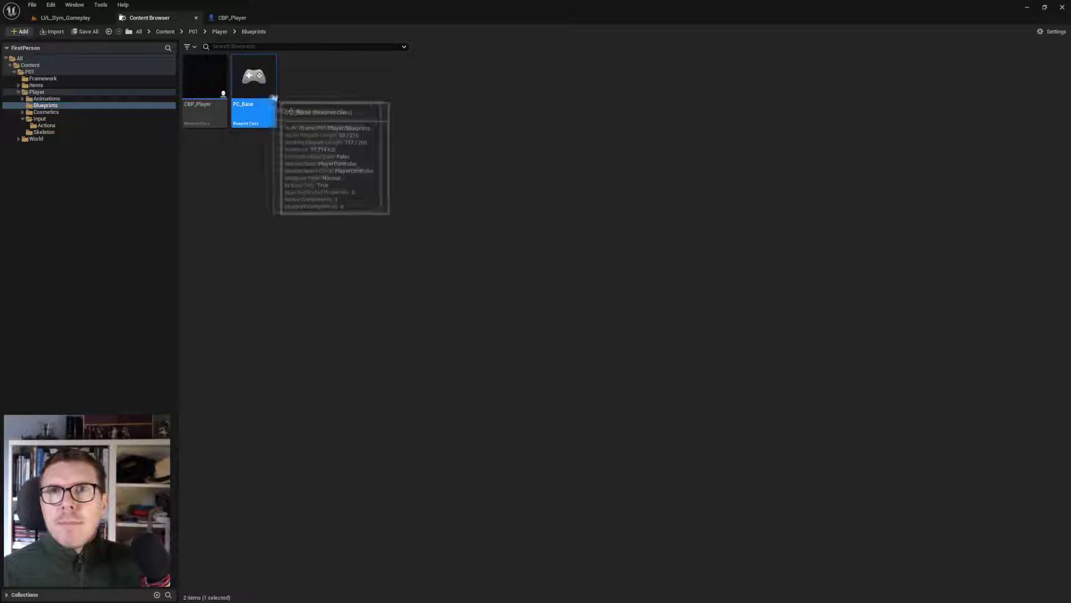
double_click(253, 81)
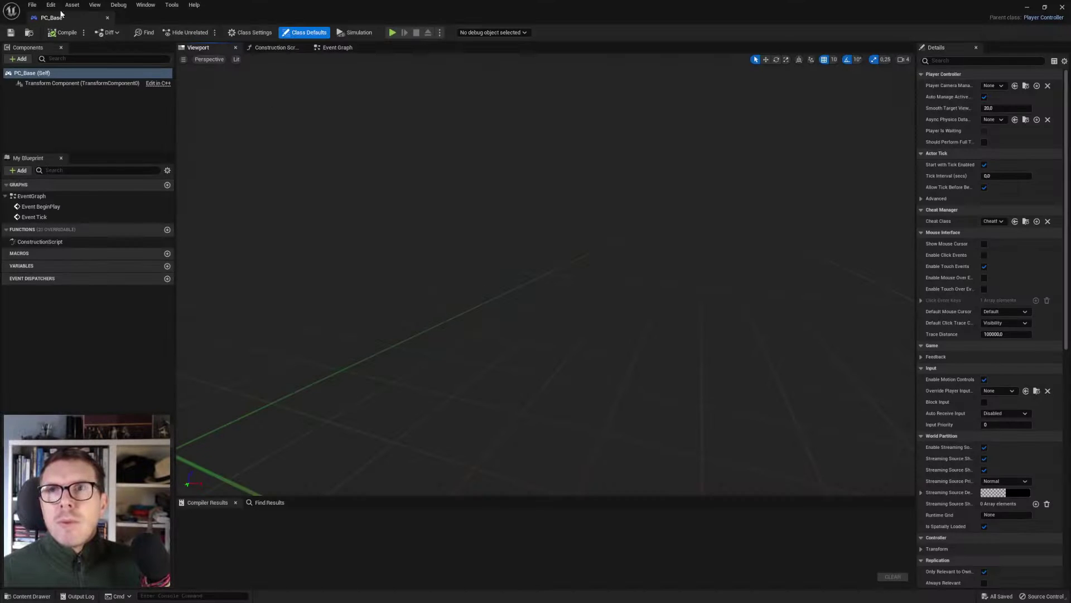
Step: Dock the PC_Base editor, view its Event Graph, and compare it with CBP_Player's graph
drag(62, 14, 282, 22)
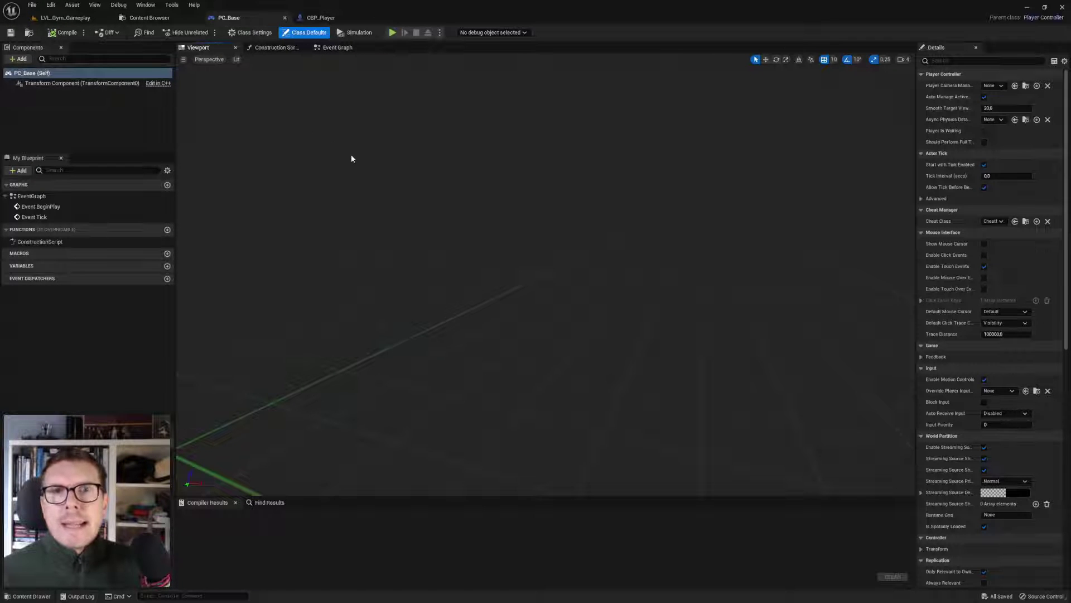
click(337, 47)
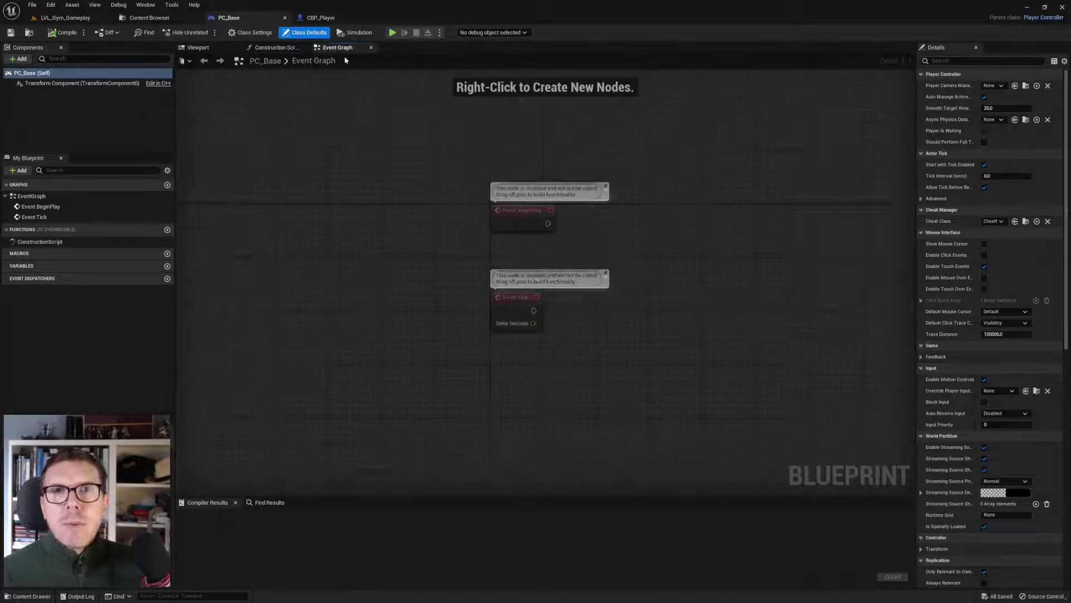
right_drag(431, 215, 373, 237)
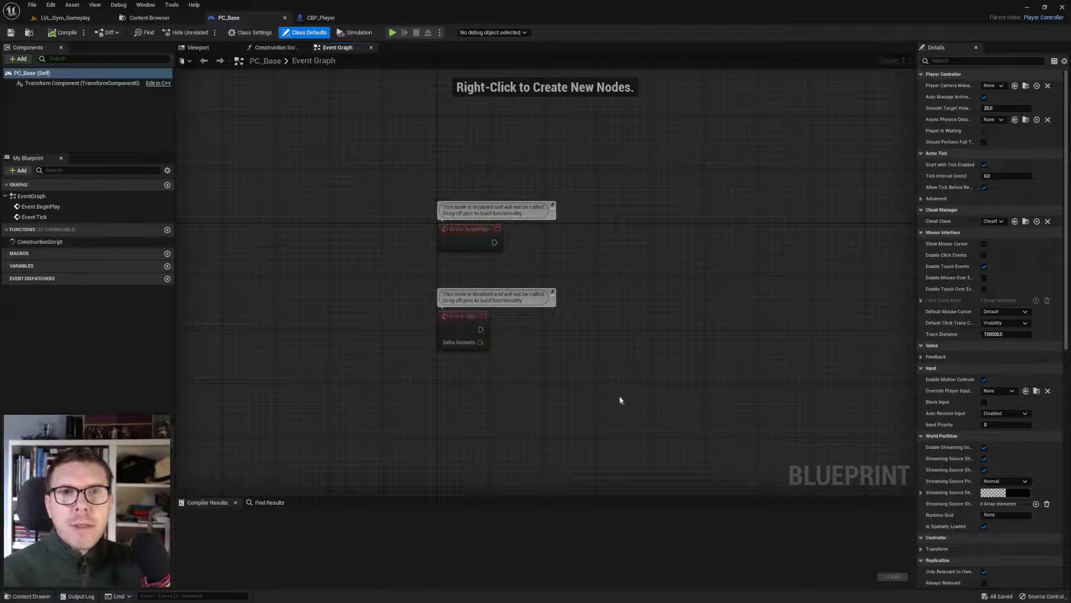
right_drag(462, 247, 401, 226)
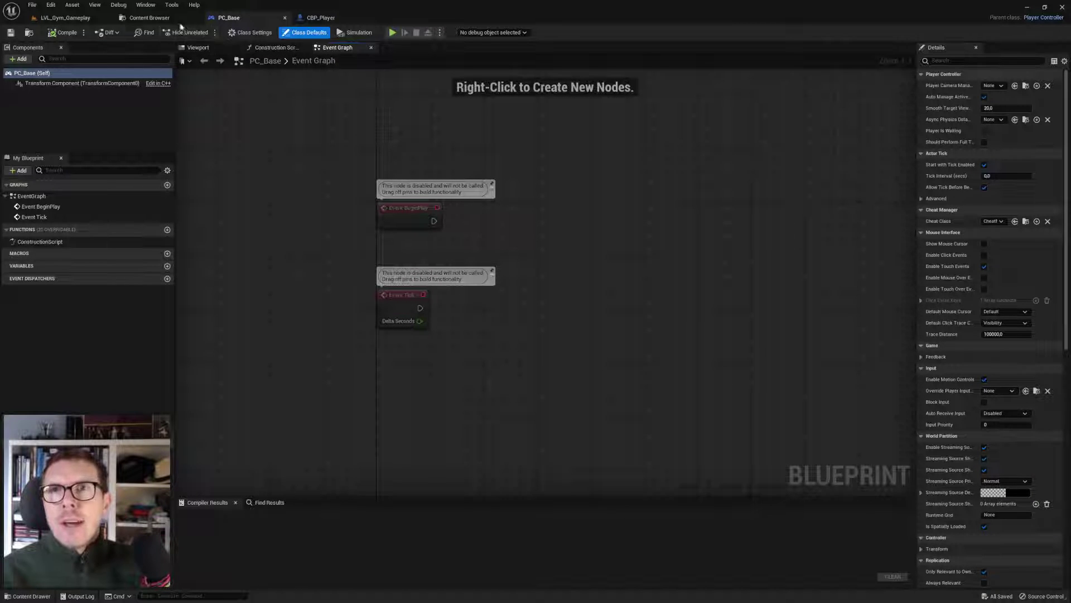
click(320, 17)
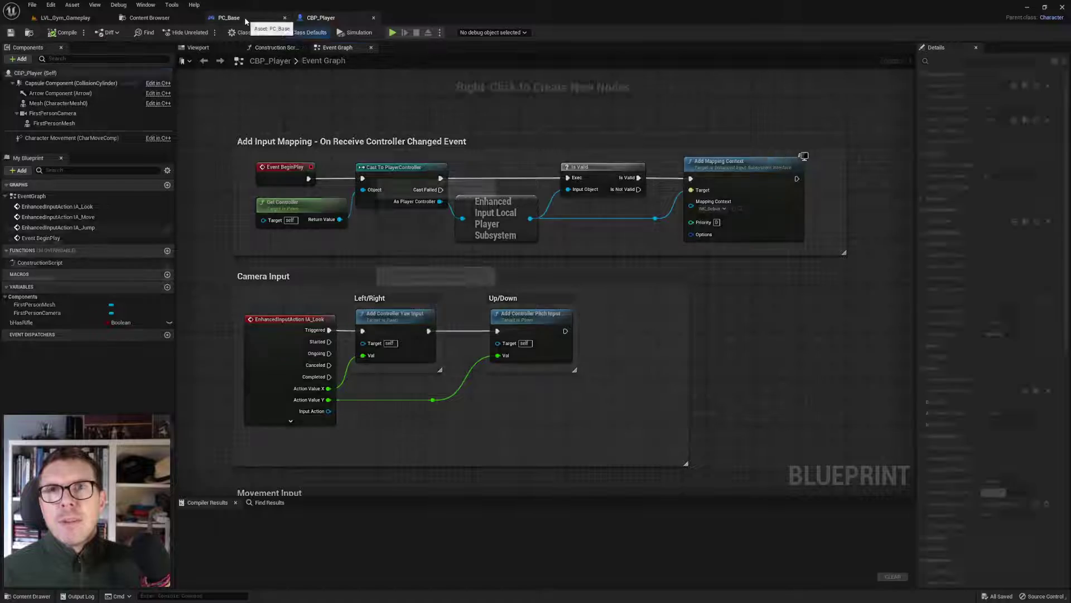
click(227, 17)
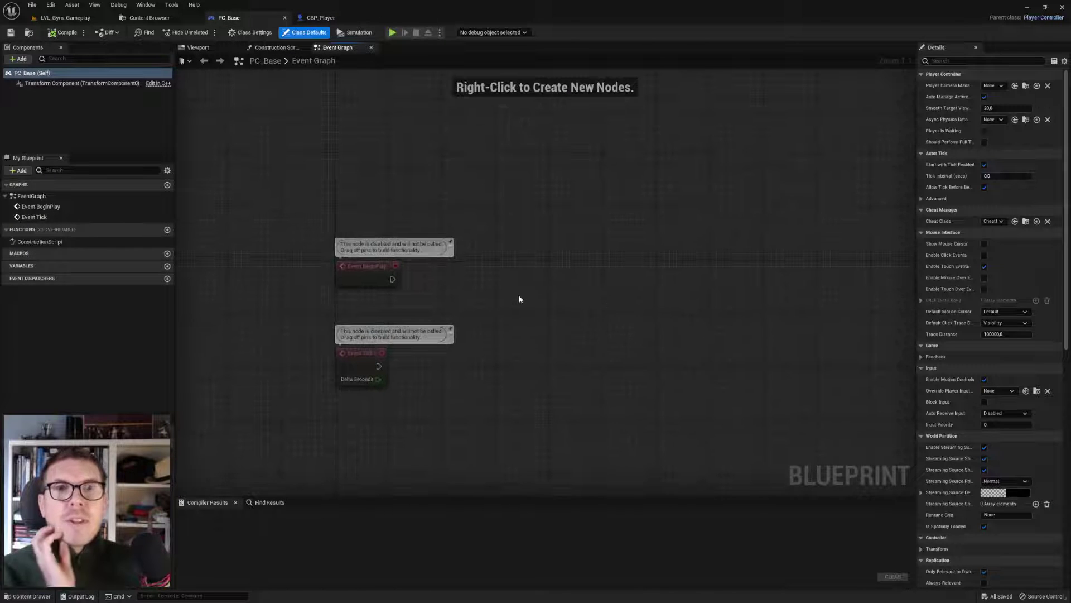
Step: Search PC_Base's node list for 'subsystem' and check CBP_Player's subsystem node for reference
right_click(513, 257)
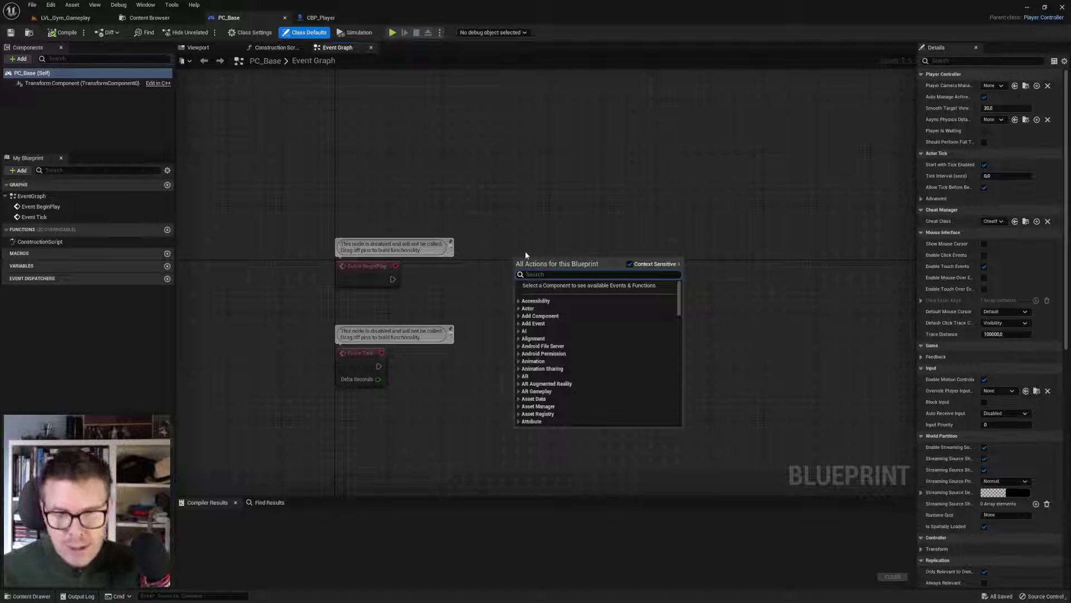
text(subsystem)
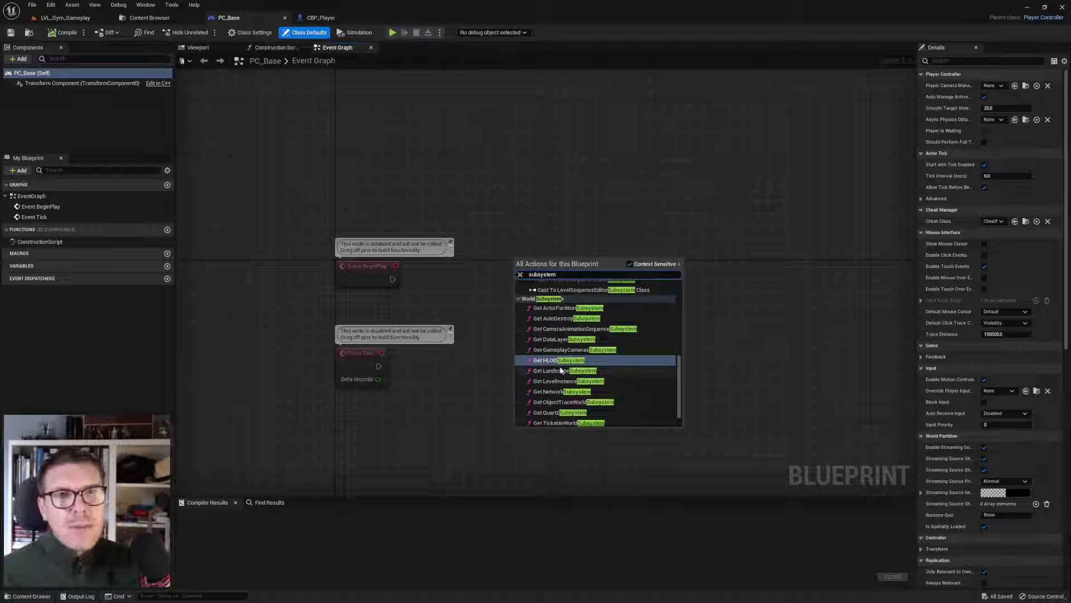
scroll(579, 325, down, 1)
scroll(575, 333, up, 3)
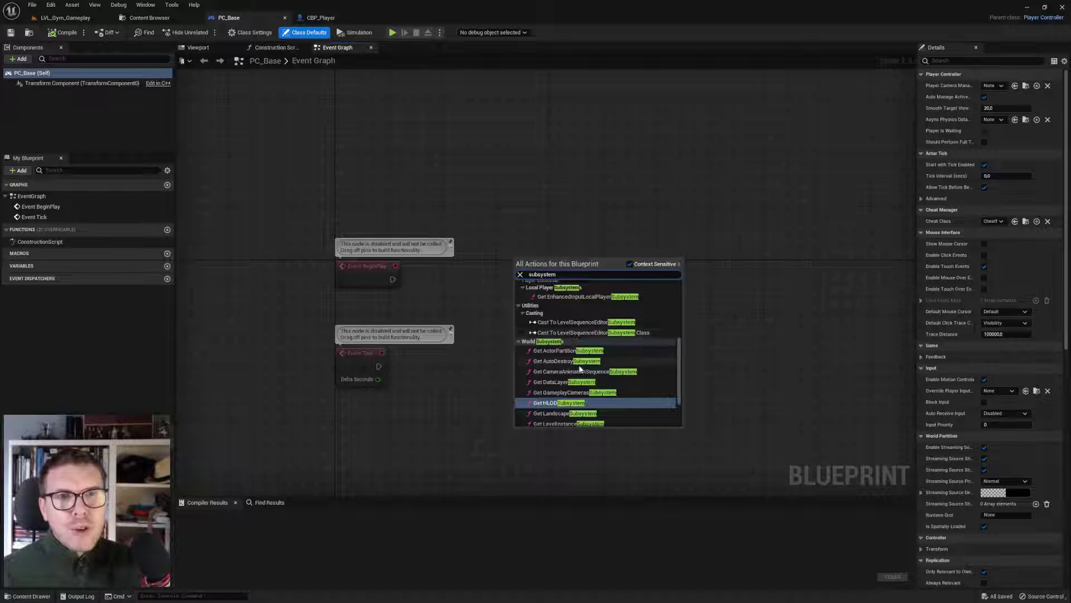
scroll(580, 369, down, 2)
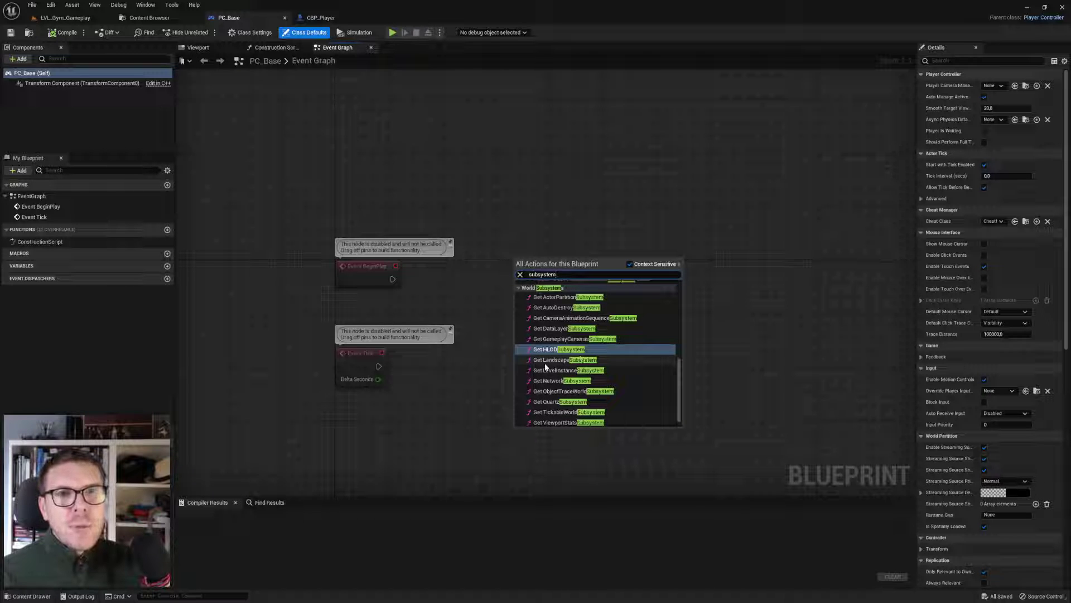
click(314, 116)
click(321, 17)
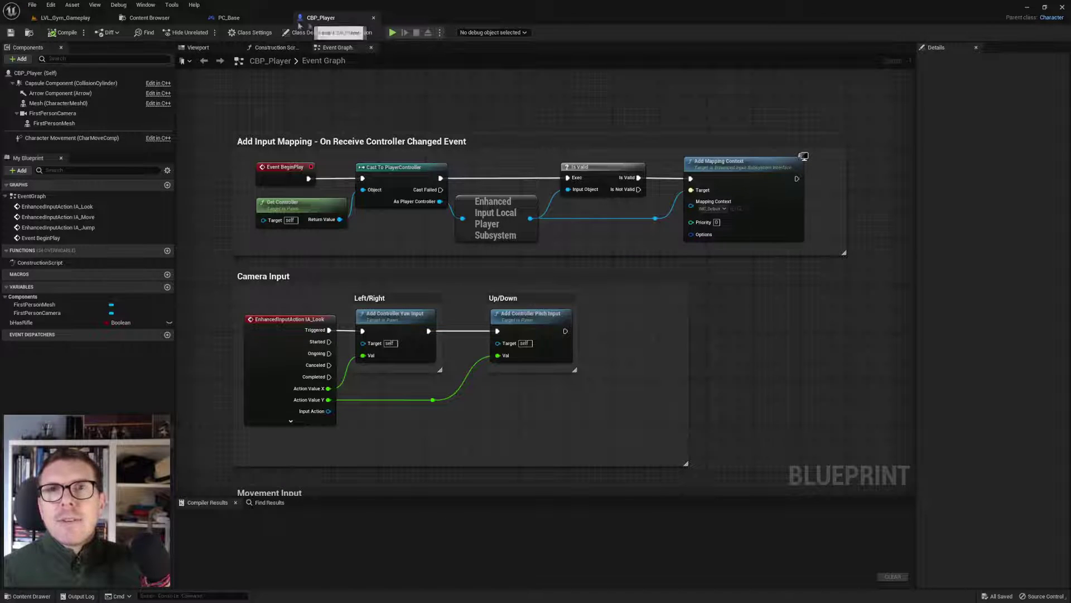
click(229, 18)
Step: Add a Get EnhancedInputLocalPlayerSubsystem node to PC_Base's Event Graph via 'enhanced subsy'
right_click(508, 277)
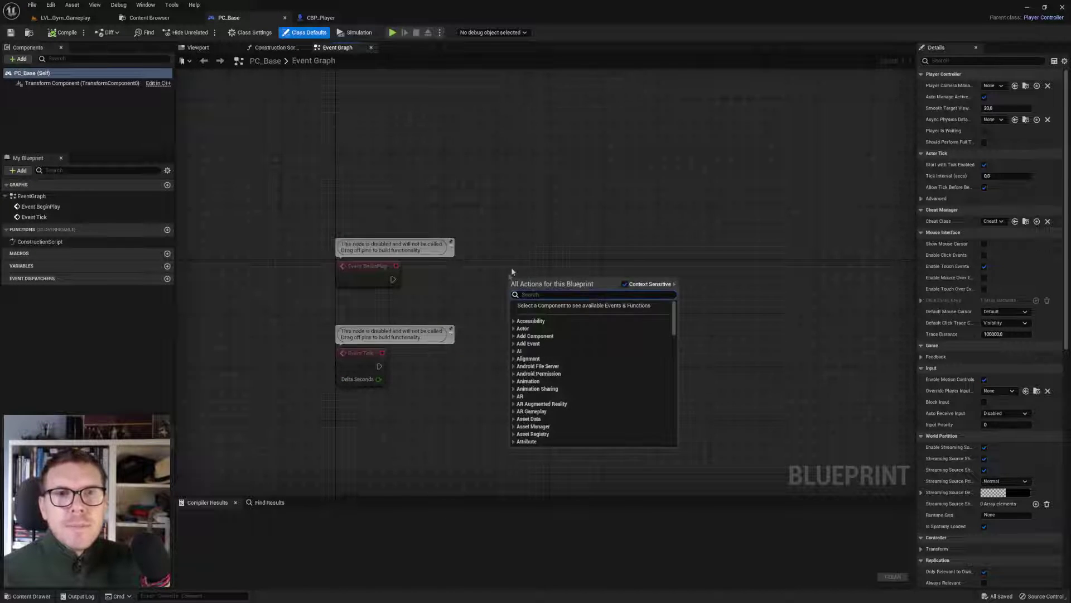
text(enha)
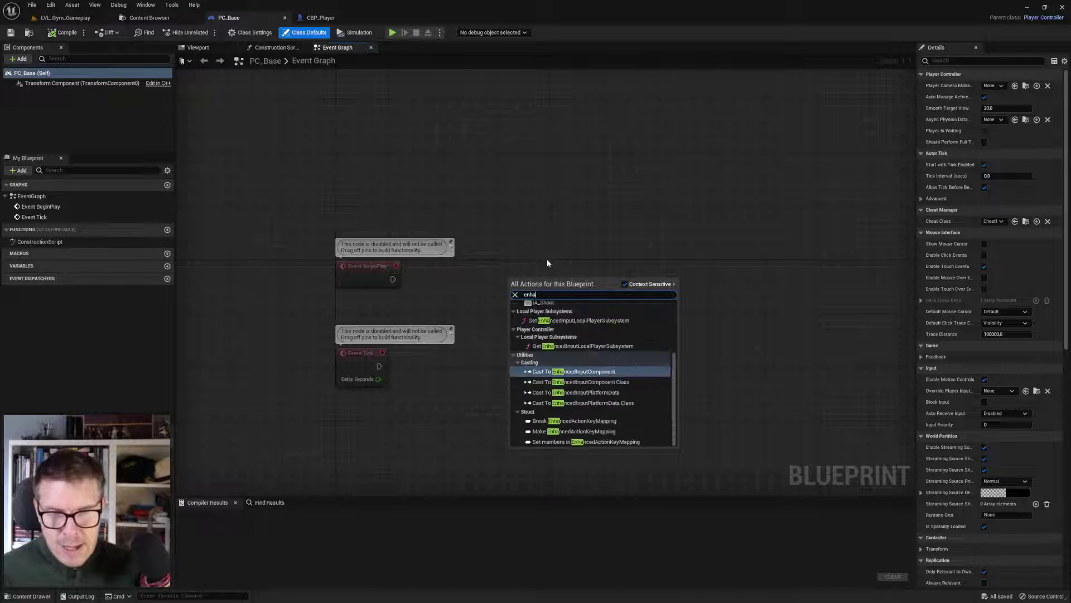
text(nced)
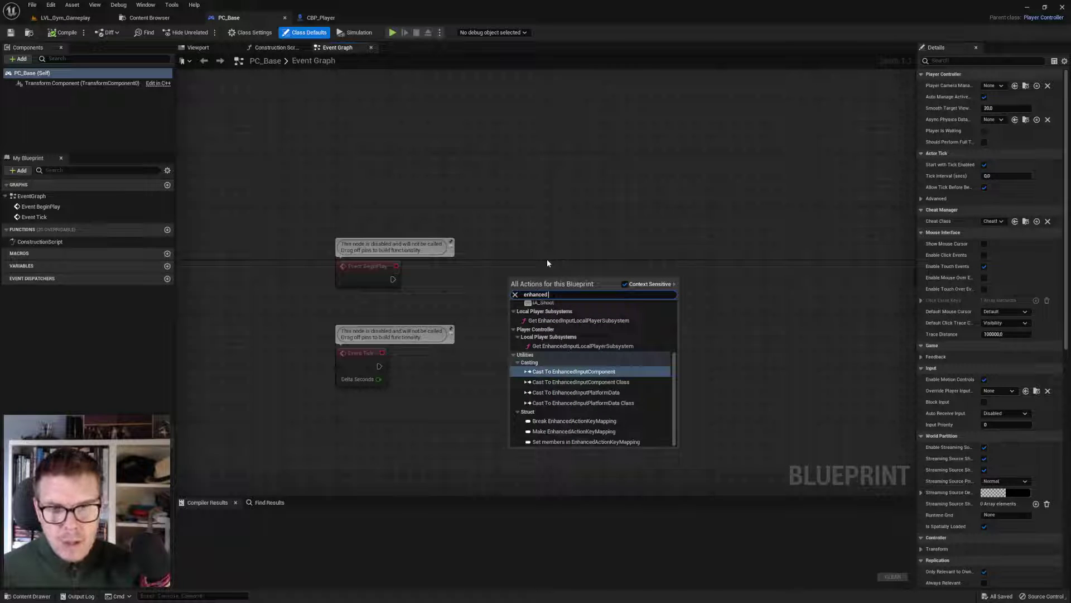
text( subsy)
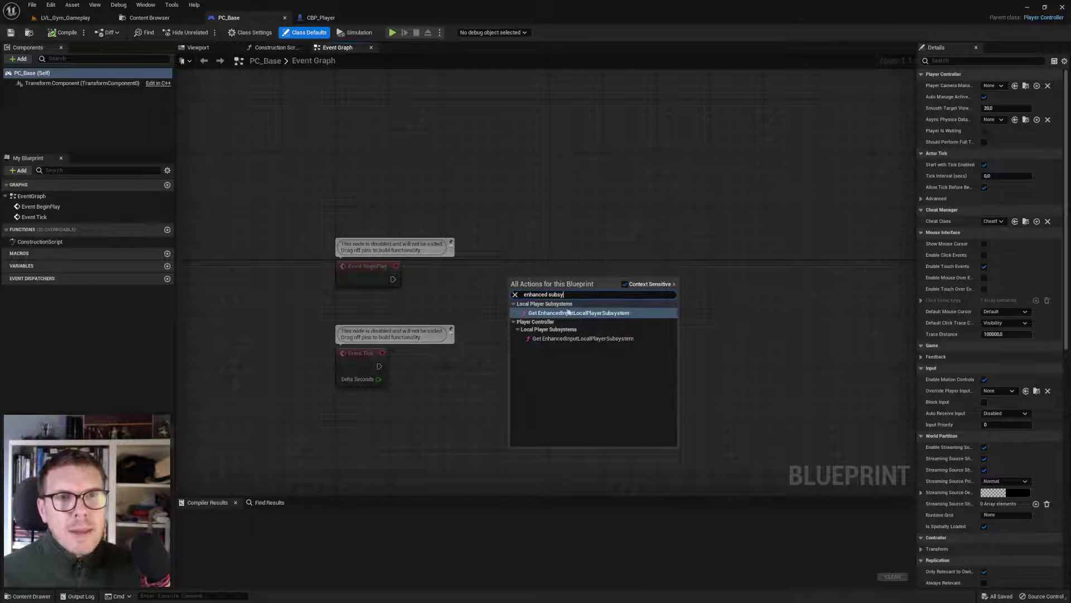
click(538, 338)
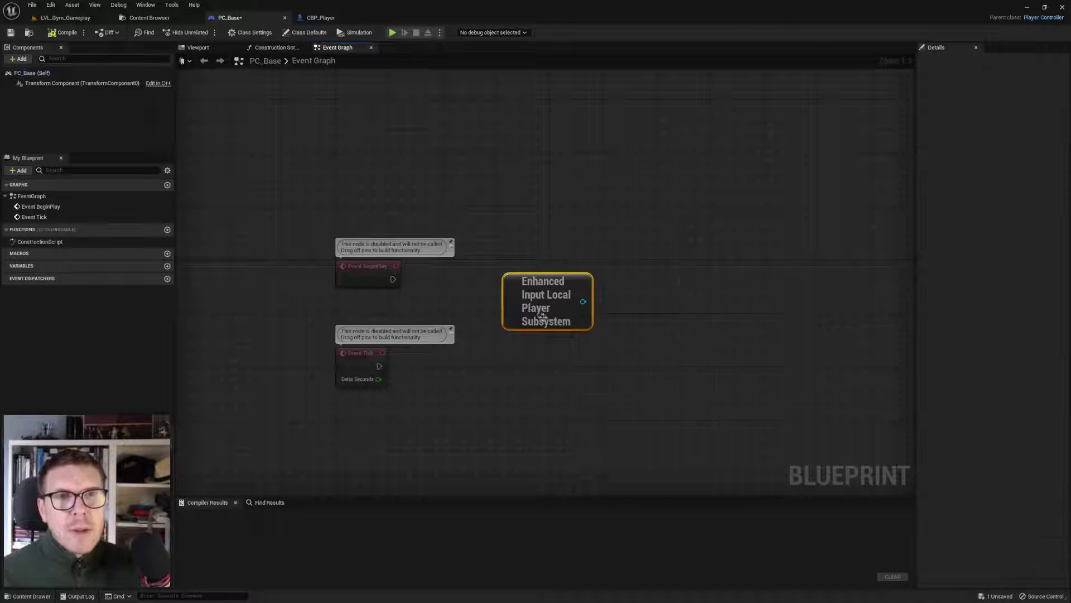
right_drag(513, 307, 469, 283)
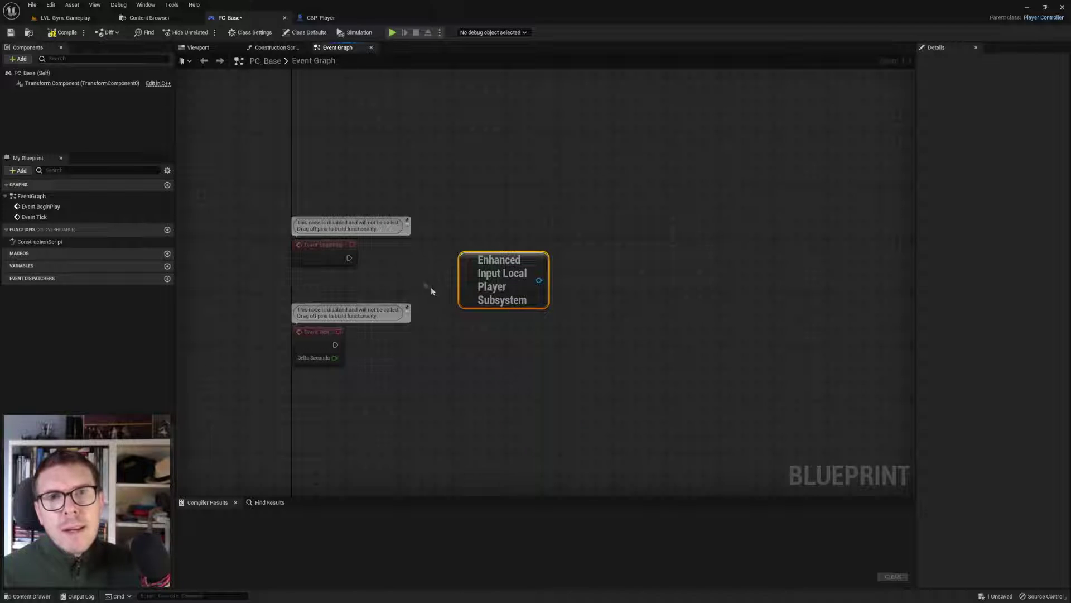
Step: Position the subsystem node, then review CBP_Player's Is Valid and Add Mapping Context nodes
drag(474, 276, 488, 283)
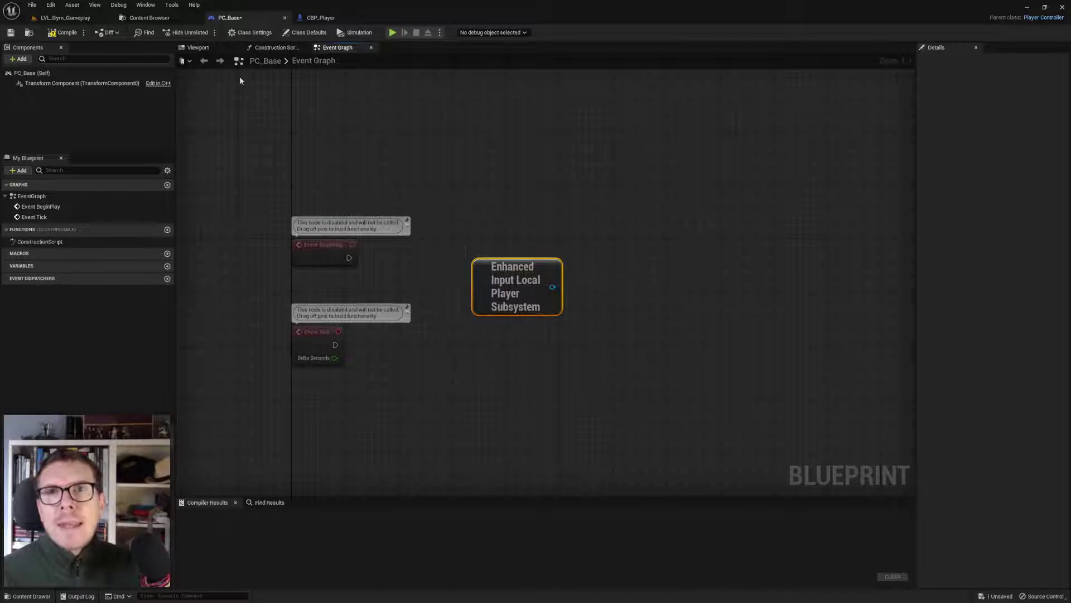
right_drag(492, 235, 477, 232)
drag(478, 276, 472, 282)
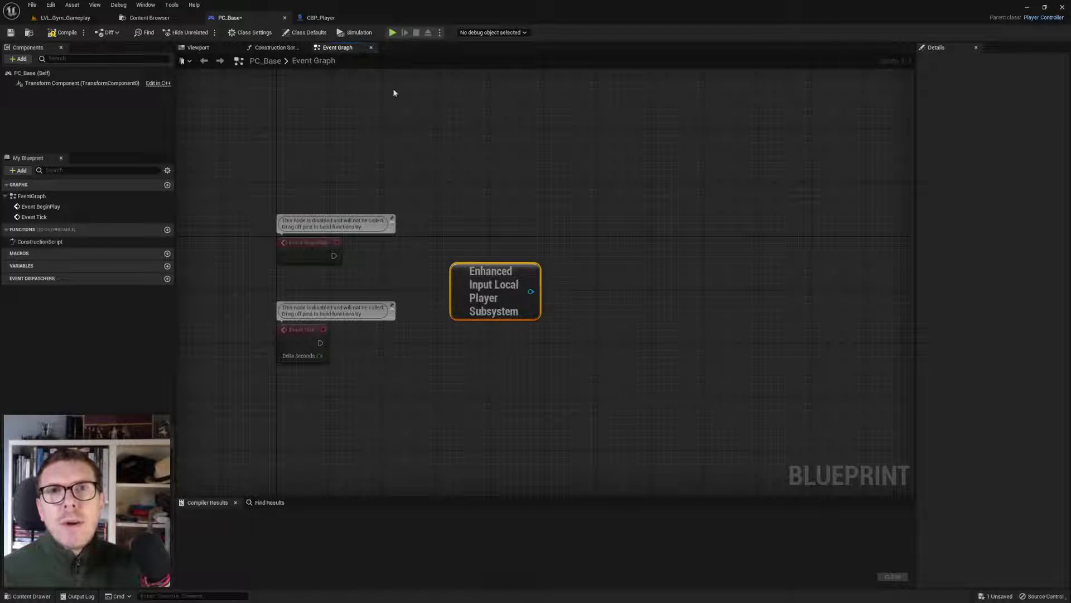
click(329, 17)
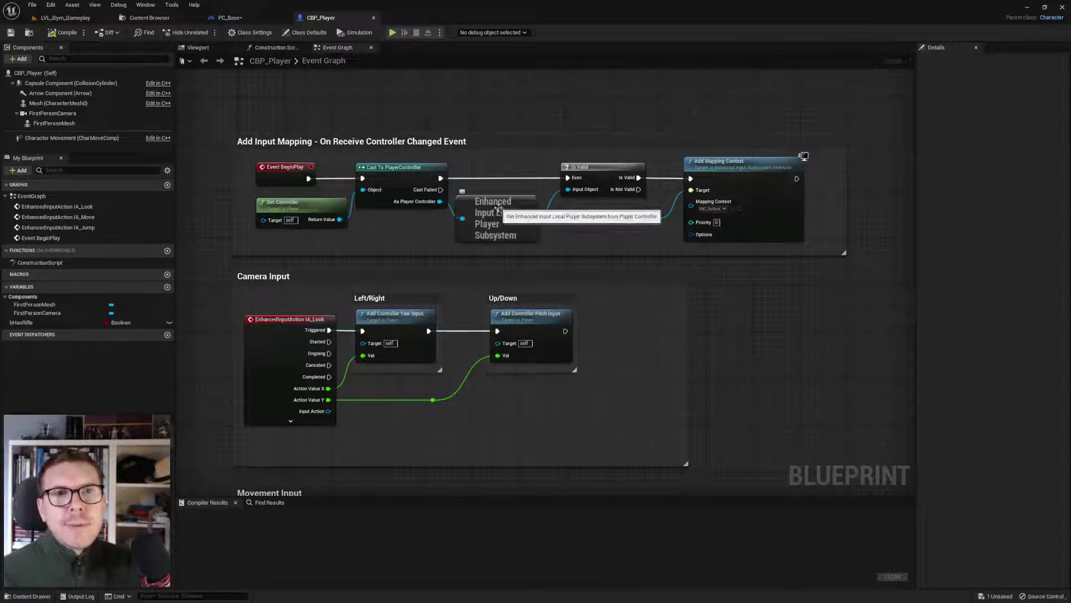
click(582, 168)
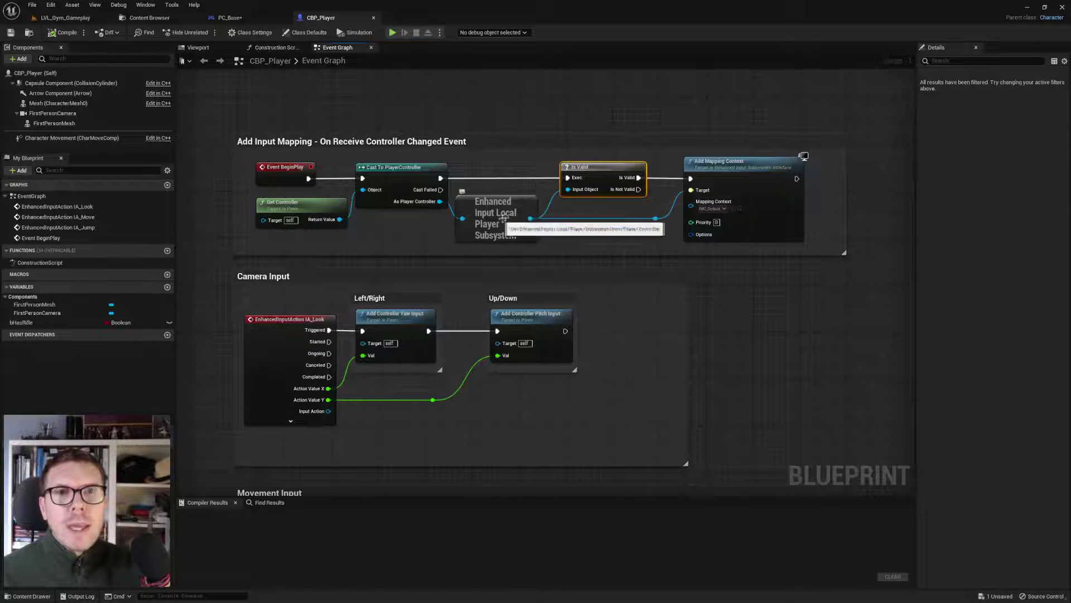
click(742, 176)
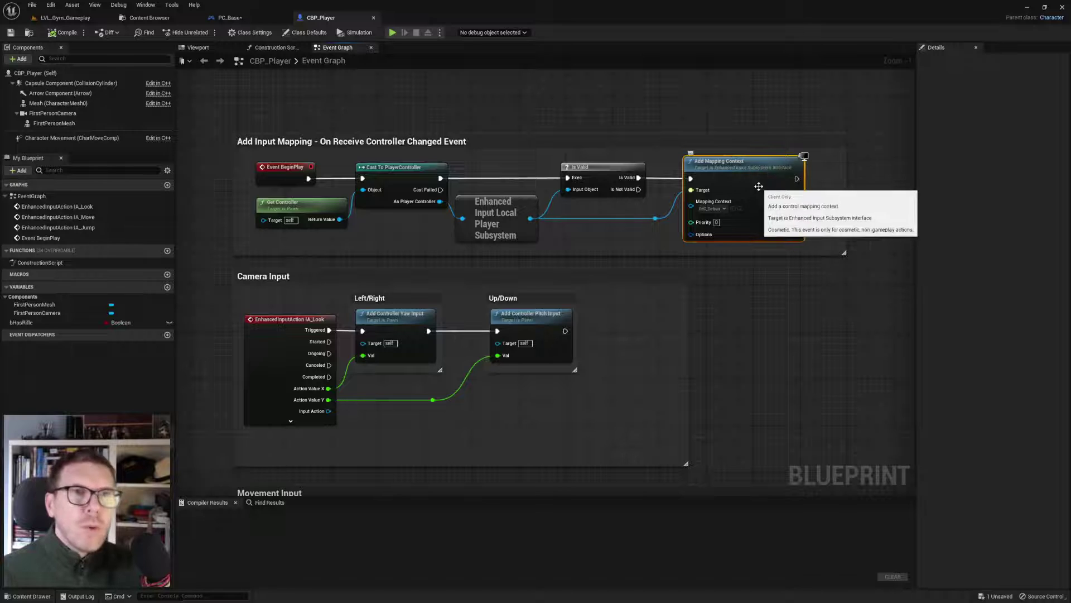
click(230, 17)
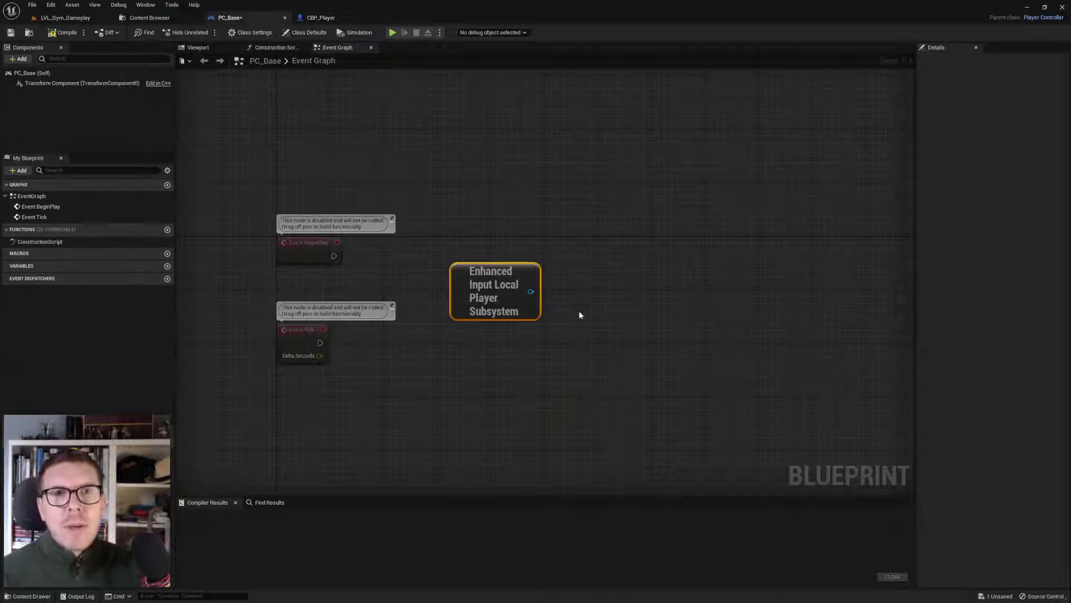
Step: Add an Add Mapping Context node from the subsystem output and wire Event BeginPlay into it
drag(530, 291, 608, 258)
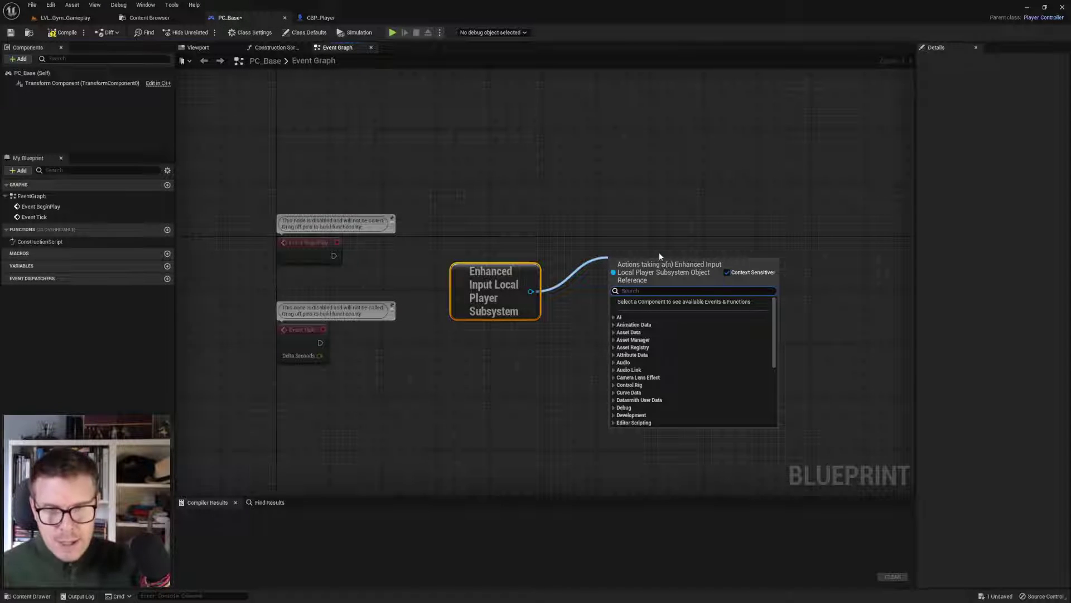
text(ad d)
key(BackSpace)
key(BackSpace)
text(d)
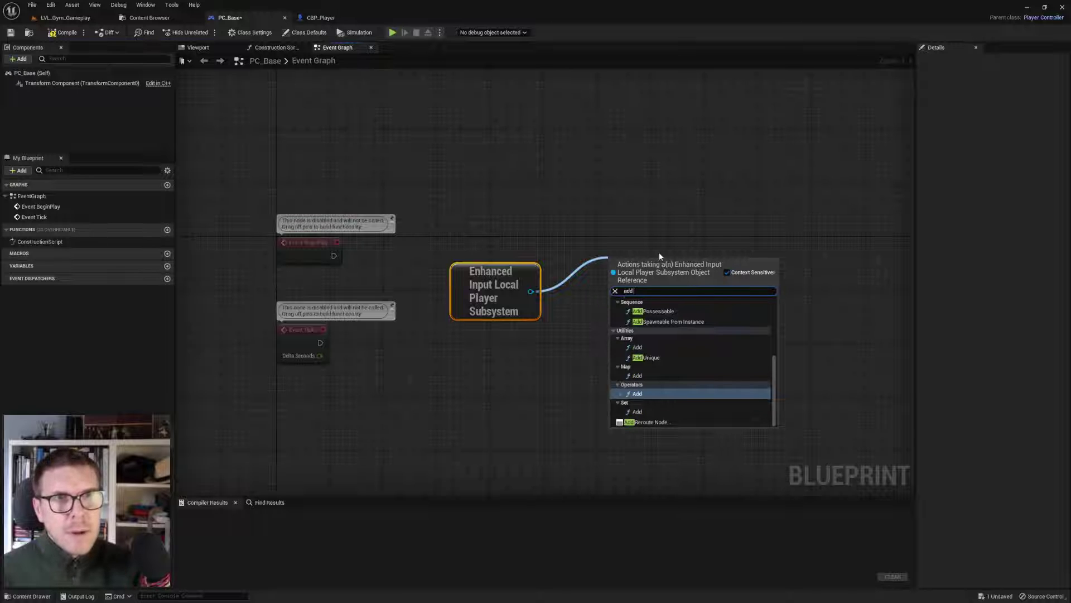
text( mapping)
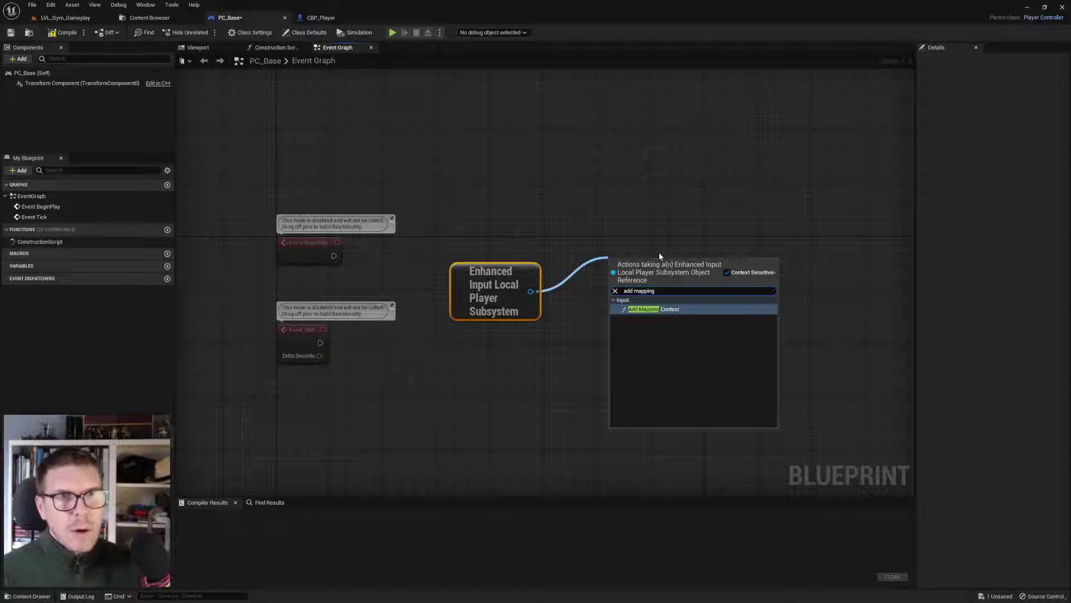
click(682, 312)
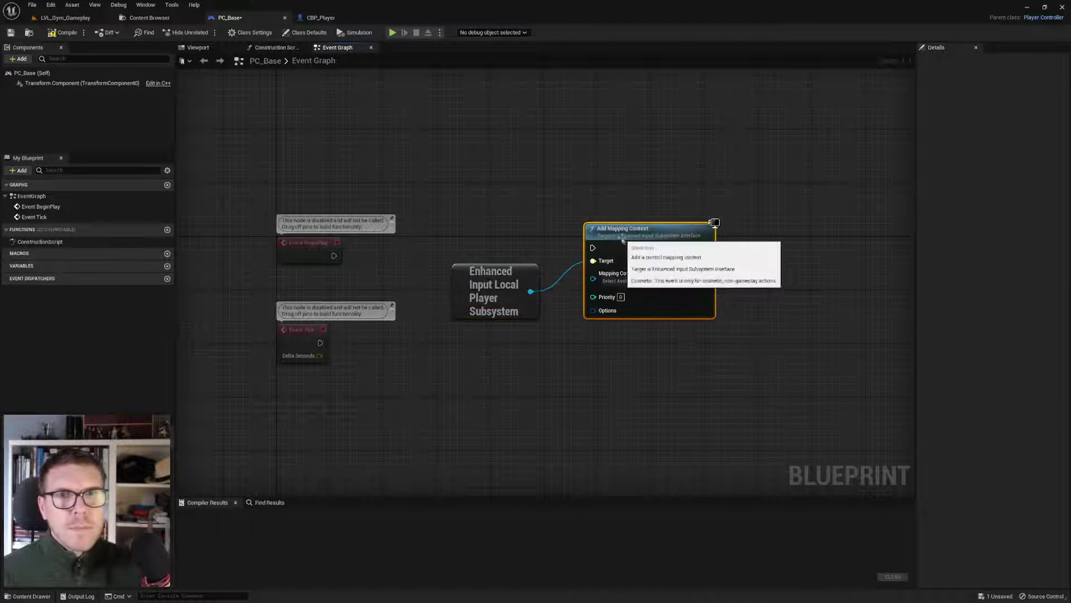
drag(592, 248, 333, 255)
Step: Align the Add Mapping Context node with the BeginPlay wire and recentre the graph
drag(627, 242, 622, 249)
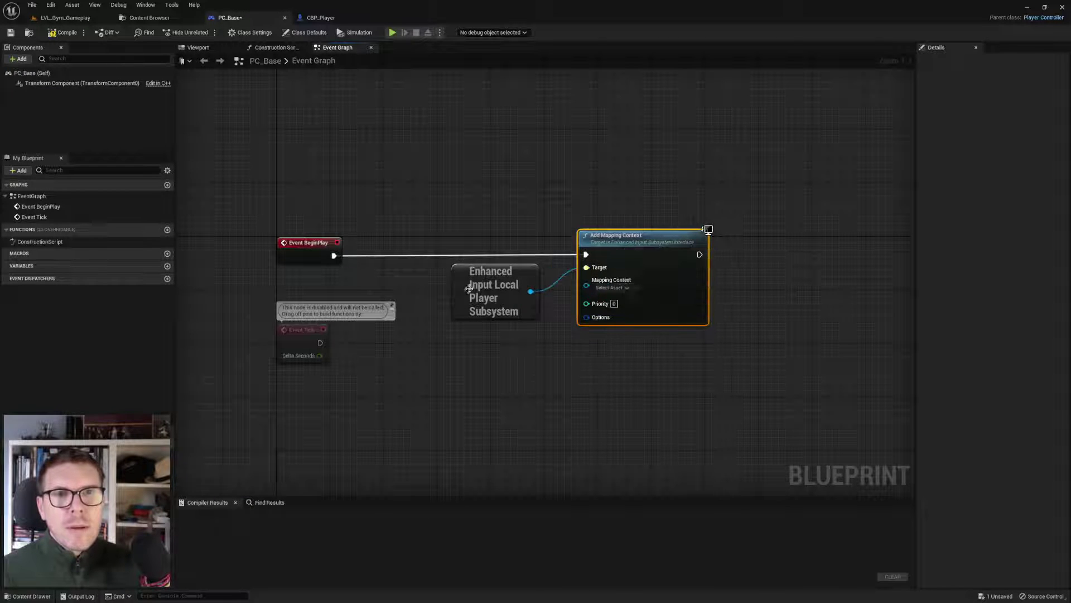
drag(524, 273, 536, 278)
right_drag(646, 378, 601, 392)
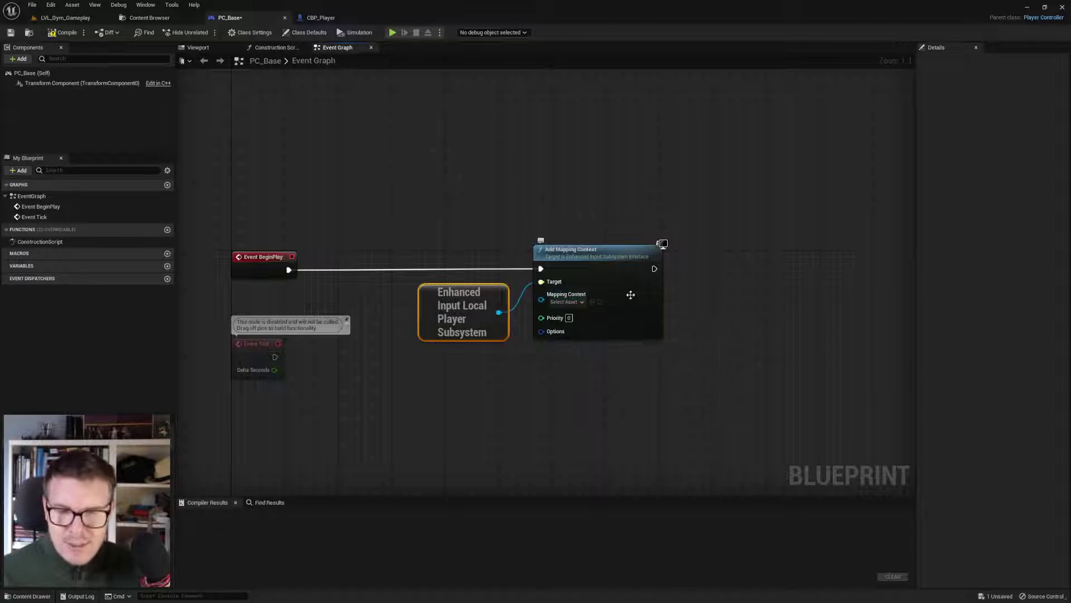
scroll(577, 306, up, 6)
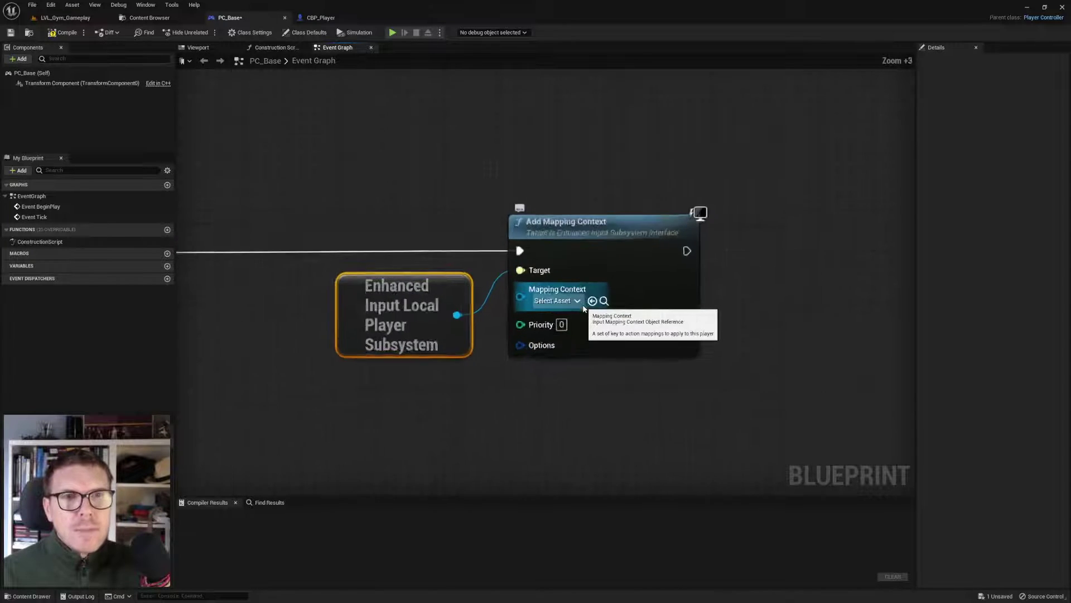
right_drag(556, 307, 609, 298)
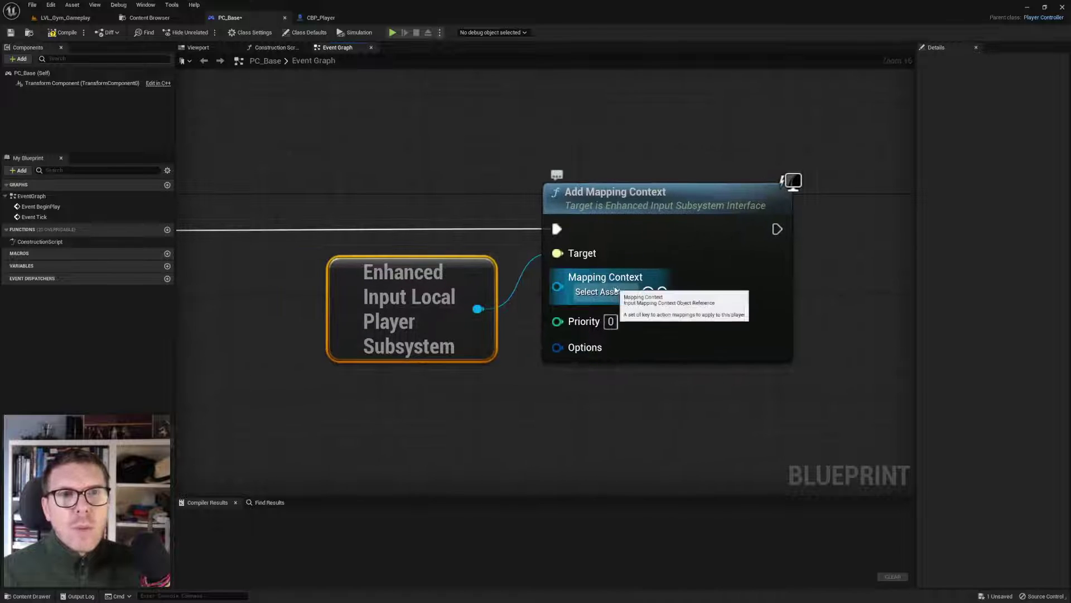
click(176, 19)
Step: Open the Player/Input folder and look over the IMC_Weapons and IMC_Default mapping contexts
click(300, 224)
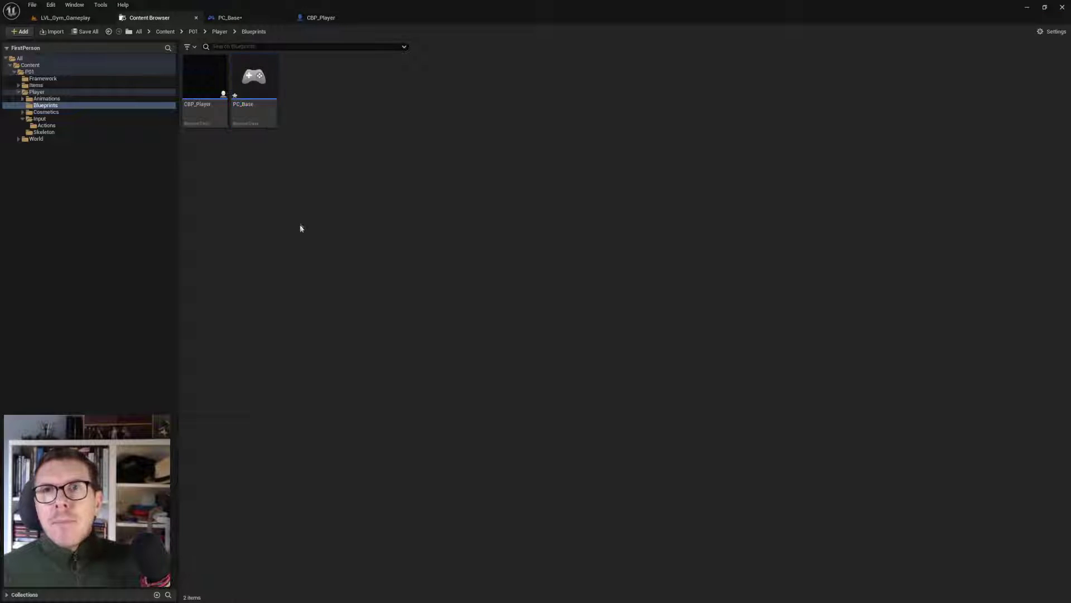
click(39, 119)
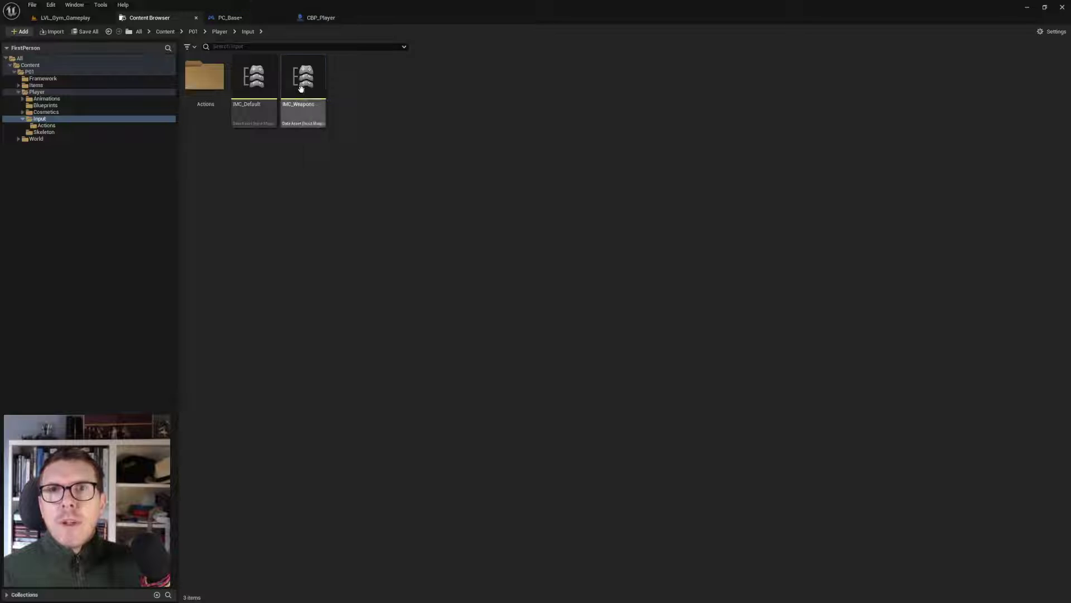
click(303, 104)
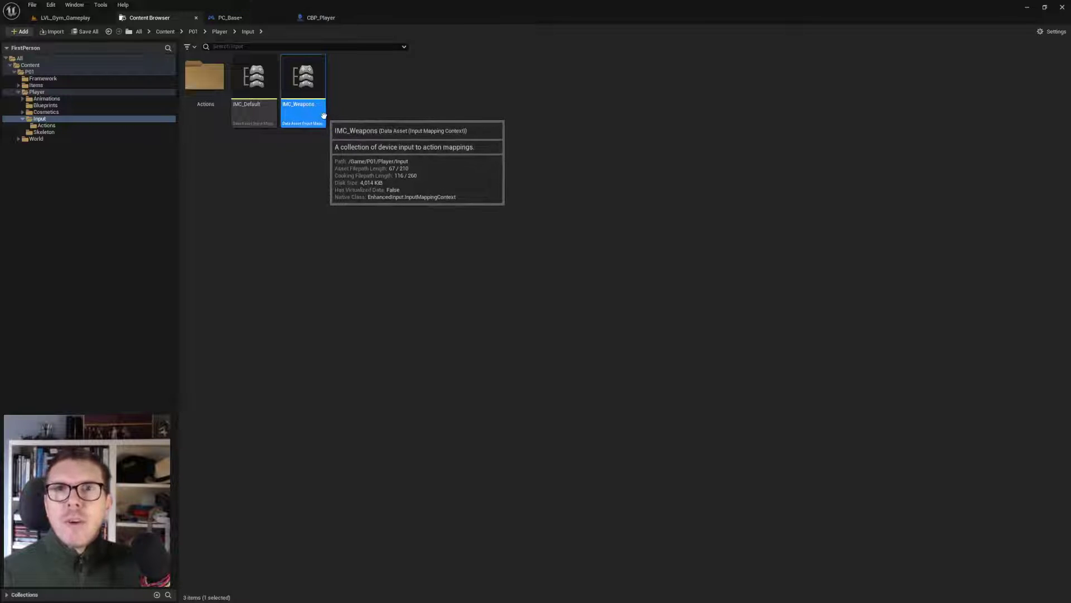
click(304, 186)
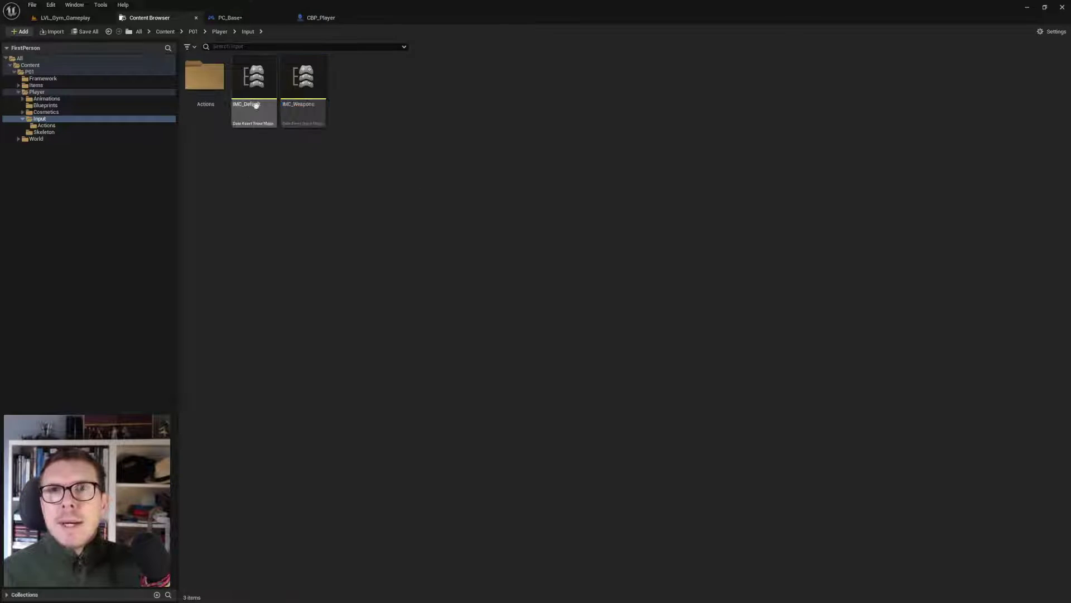
click(252, 114)
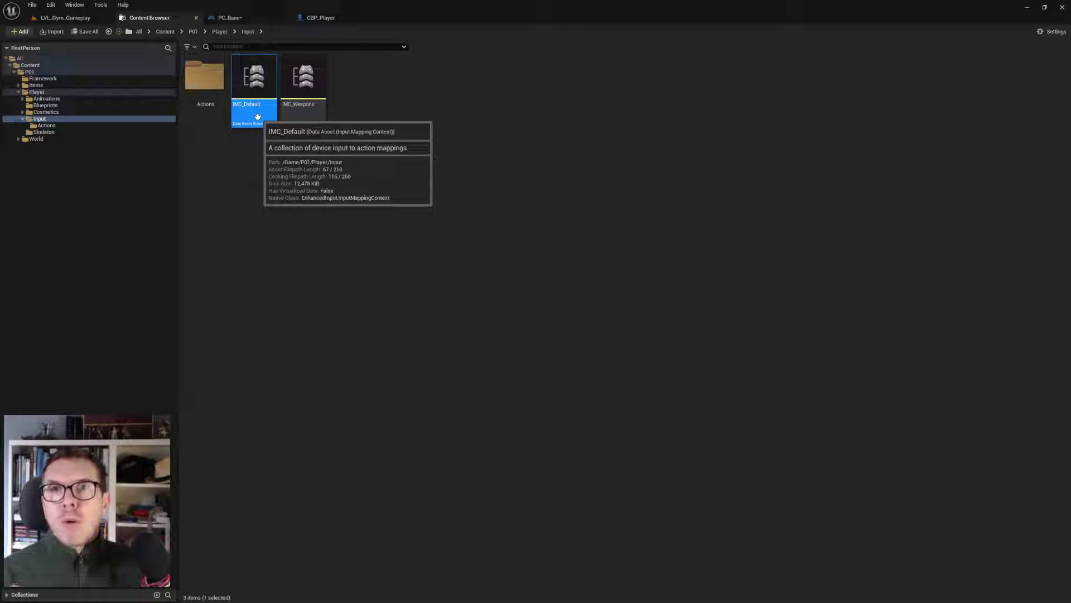
click(289, 186)
mouse_move(252, 105)
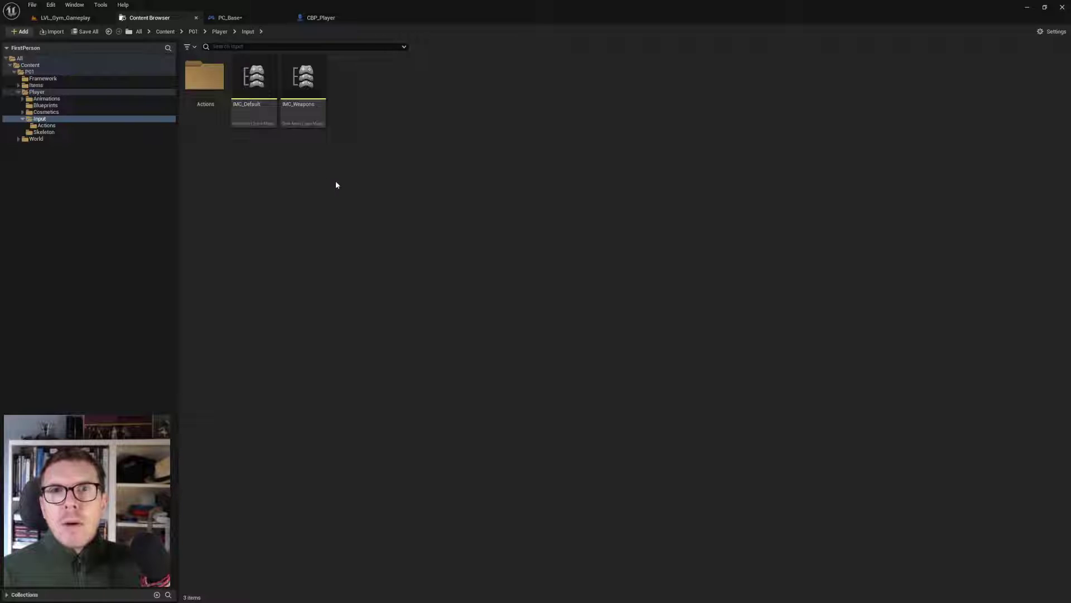
Step: Create a new Input Mapping Context asset named IMC_Menu in the Player/Input folder
right_click(336, 180)
right_click(379, 211)
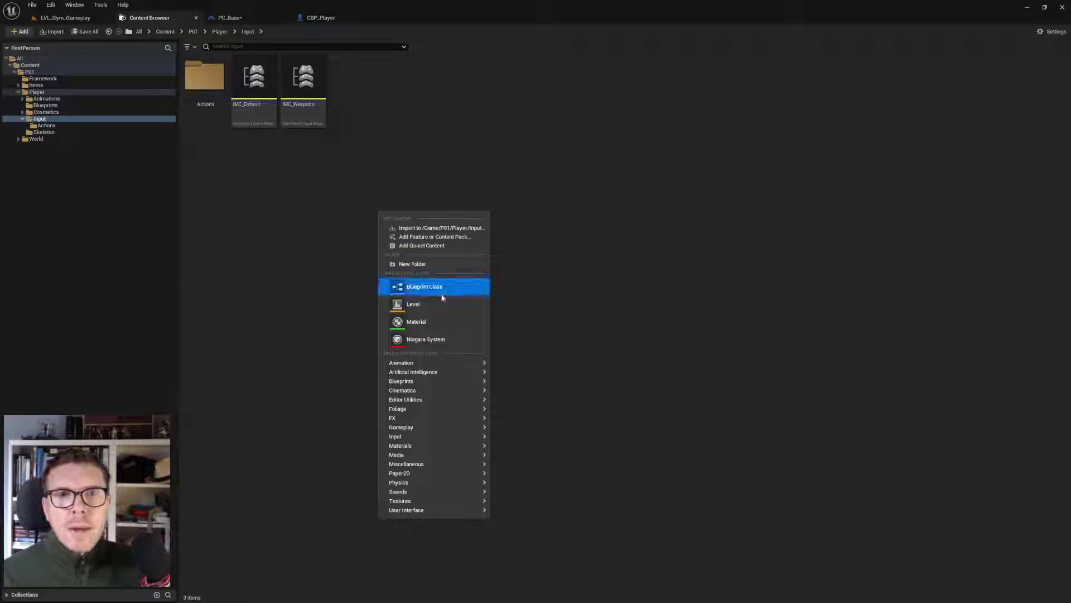
mouse_move(424, 437)
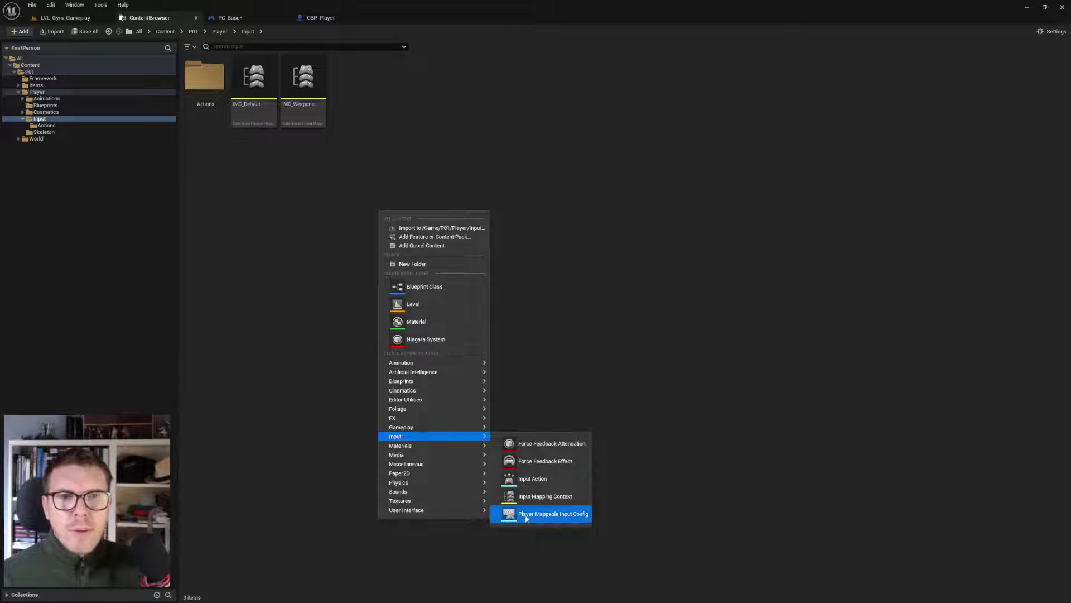
click(547, 498)
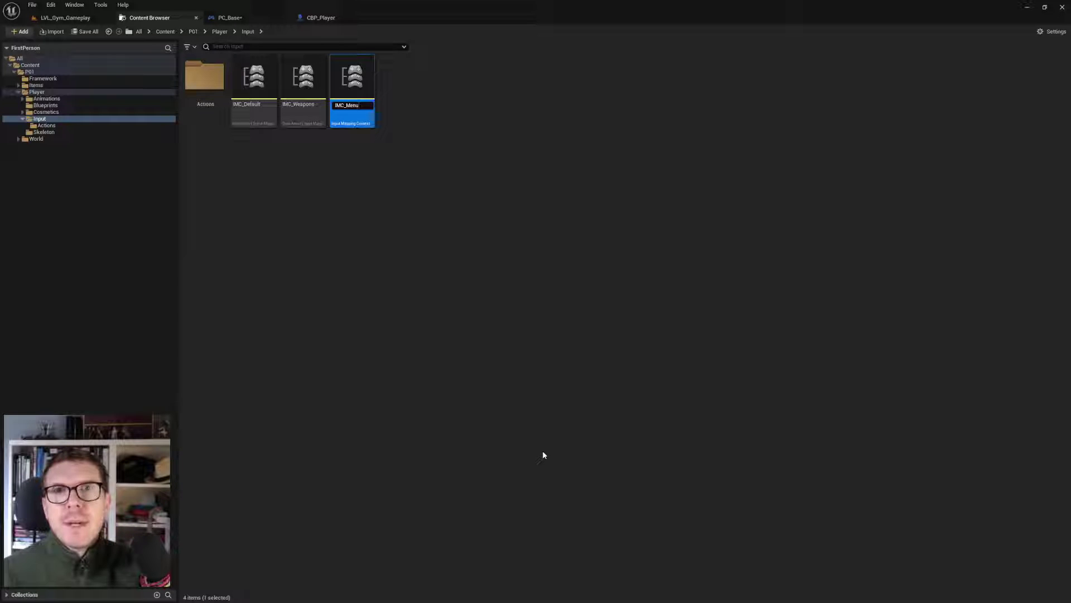
key(Return)
click(261, 142)
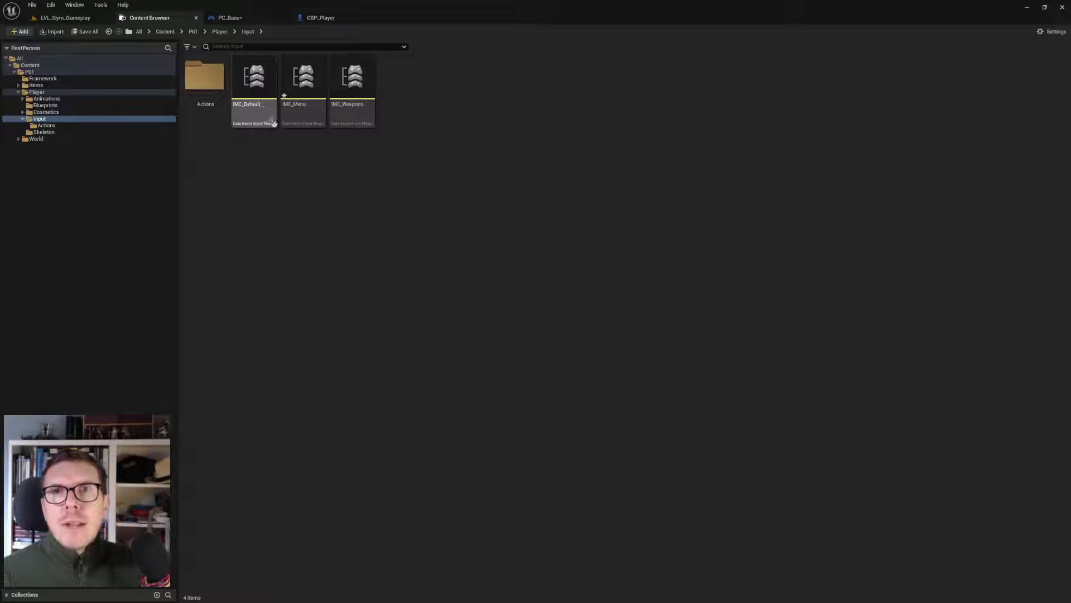
Step: Open IMC_Default to review its mappings, then open the empty IMC_Menu in its own tab
double_click(256, 81)
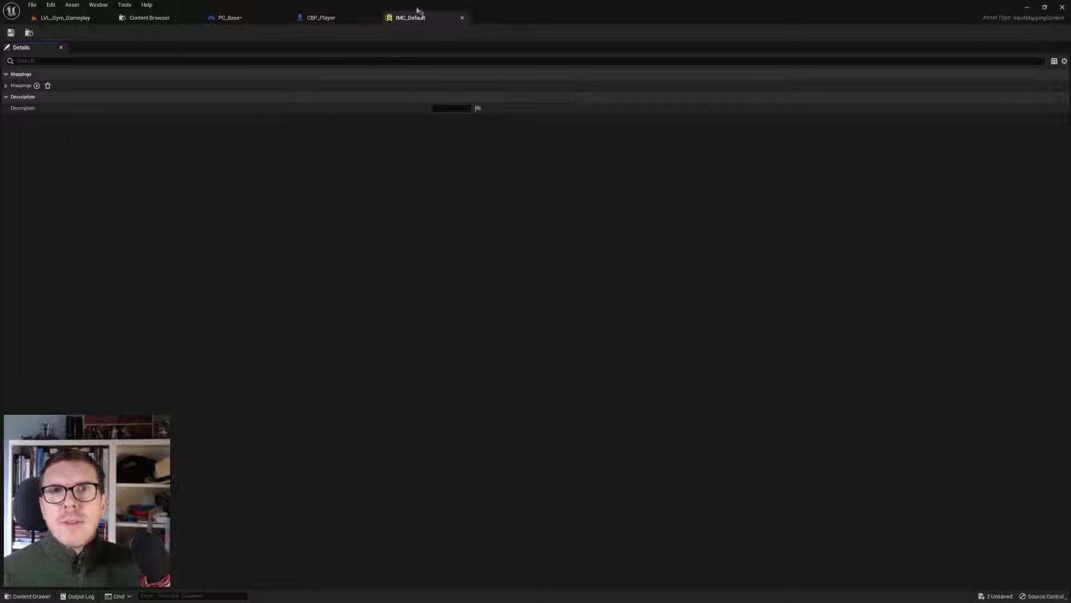
click(6, 86)
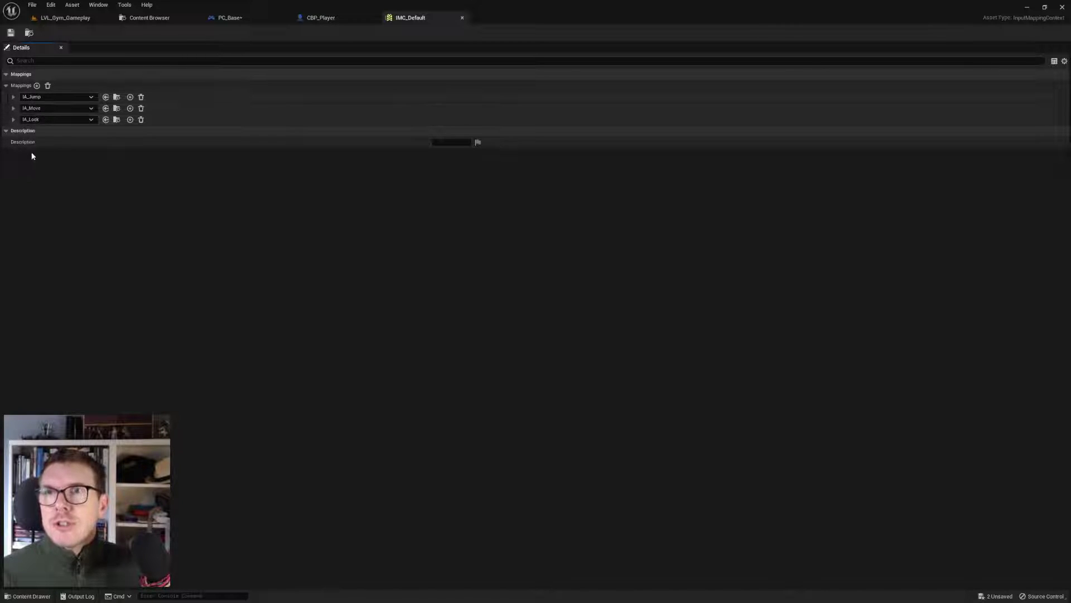
click(341, 20)
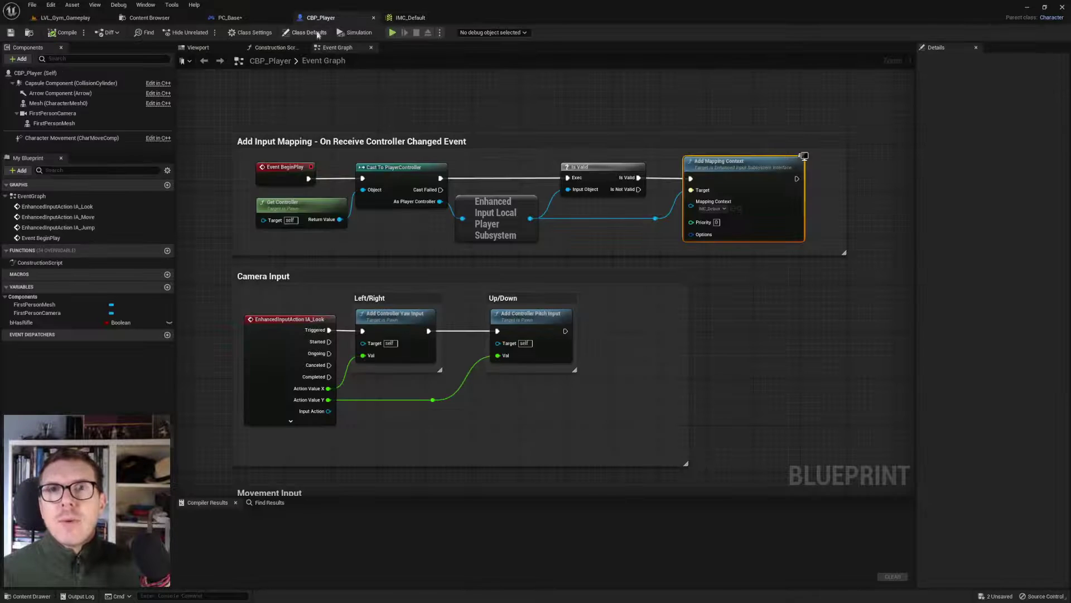
click(149, 17)
double_click(312, 84)
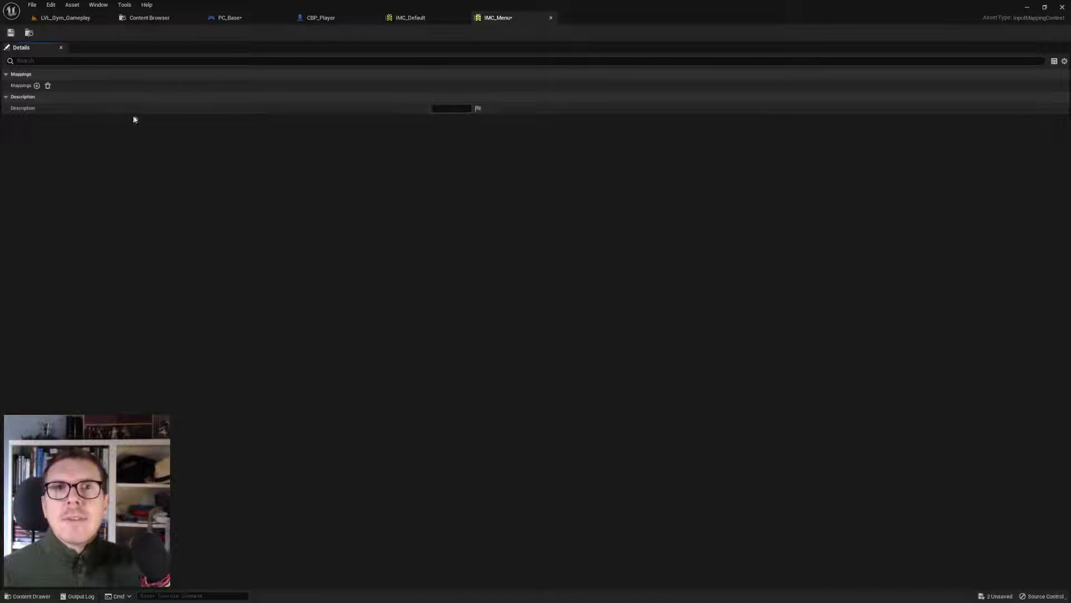
click(149, 17)
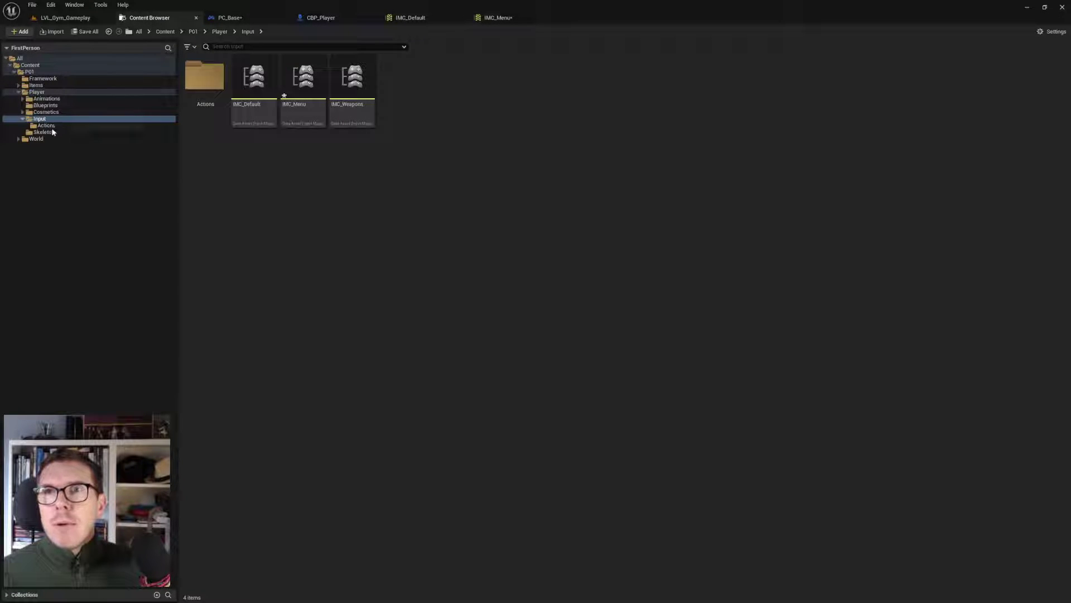
Step: Open the Actions folder and inspect IA_Jump's single Pressed trigger in its editor
double_click(205, 78)
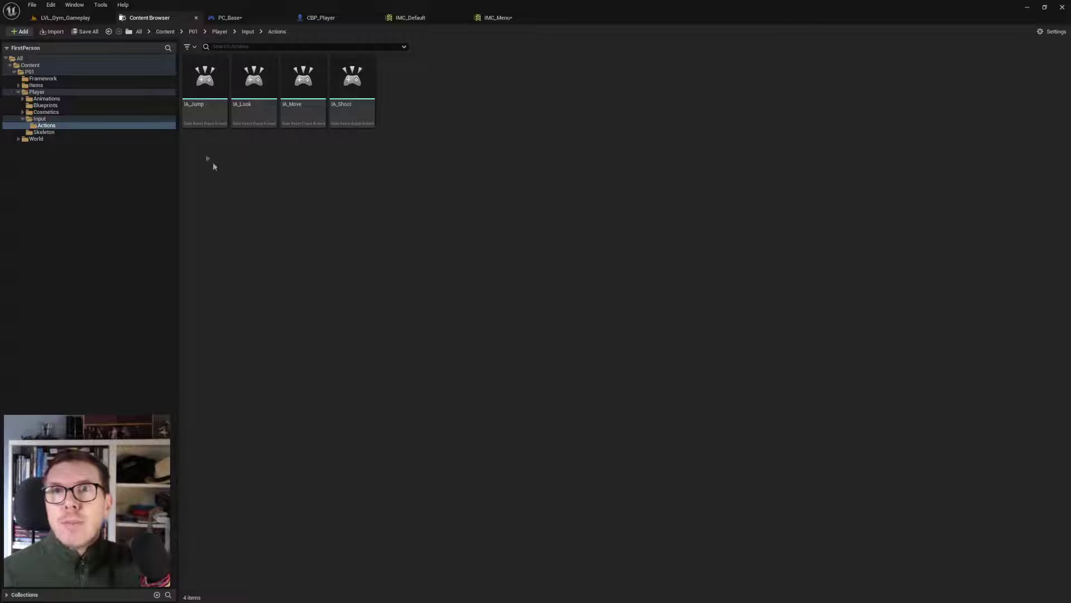
double_click(201, 84)
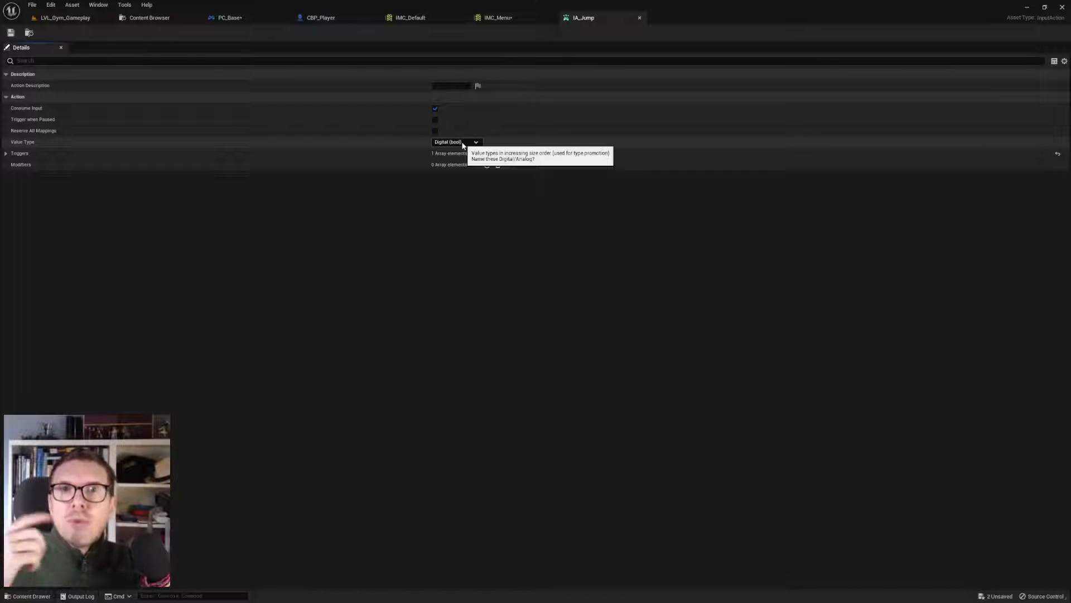
click(6, 154)
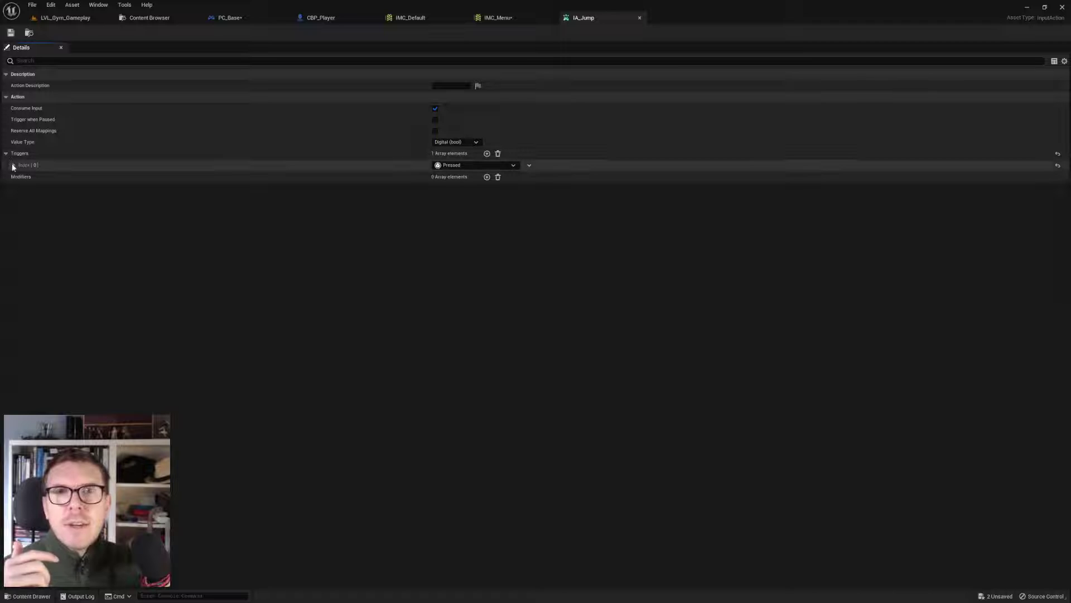
click(13, 165)
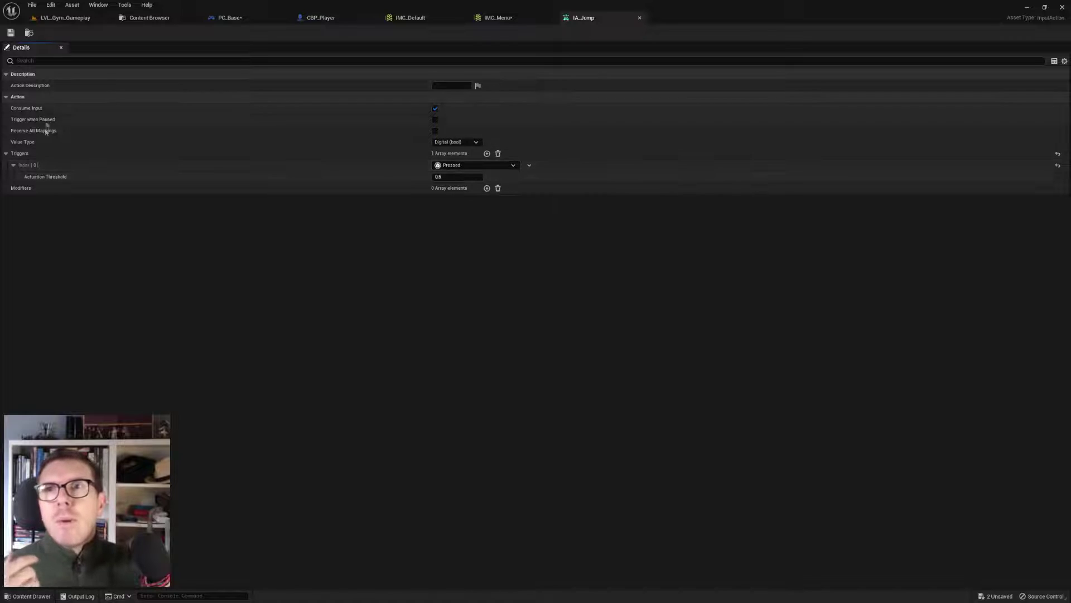
click(7, 154)
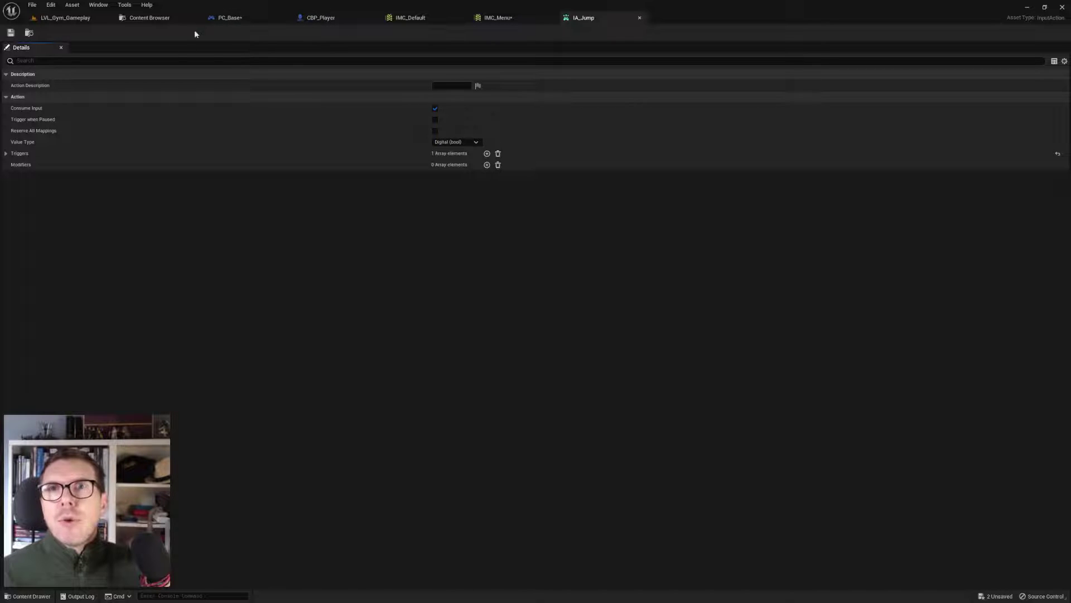
click(150, 18)
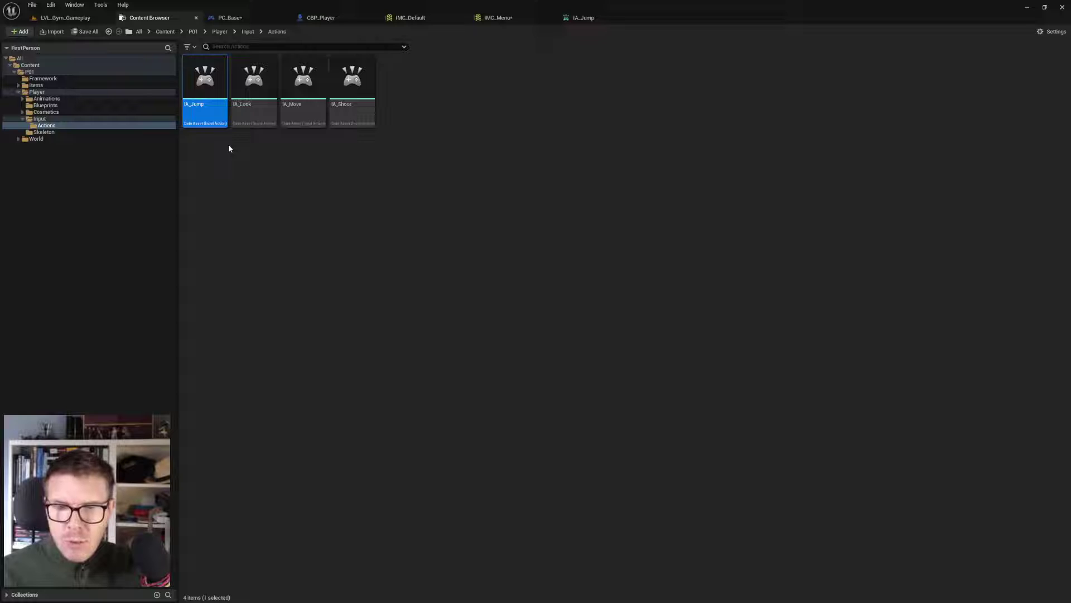
Step: Duplicate the IA_Jump input action and rename the copy IA_Menu
key(ctrl+d)
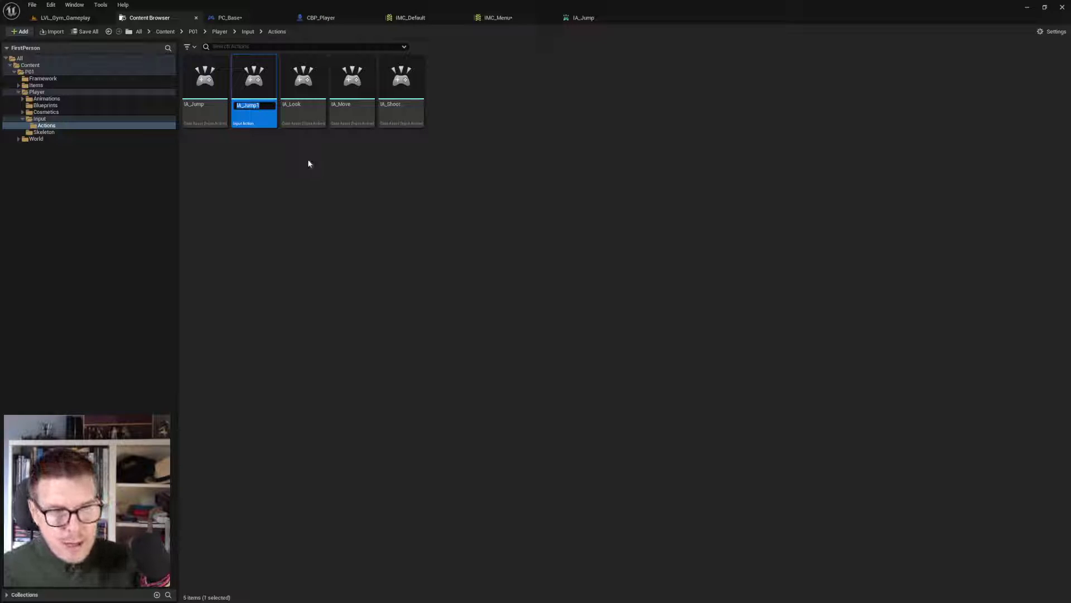
key(BackSpace)
key(BackSpace)
key(BackSpace)
key(BackSpace)
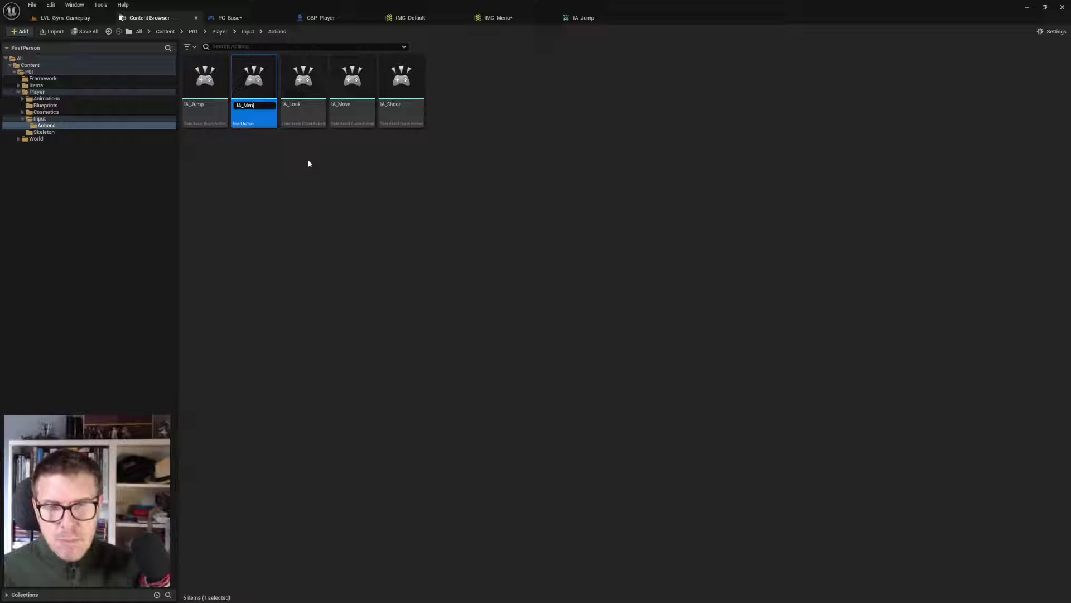
key(Return)
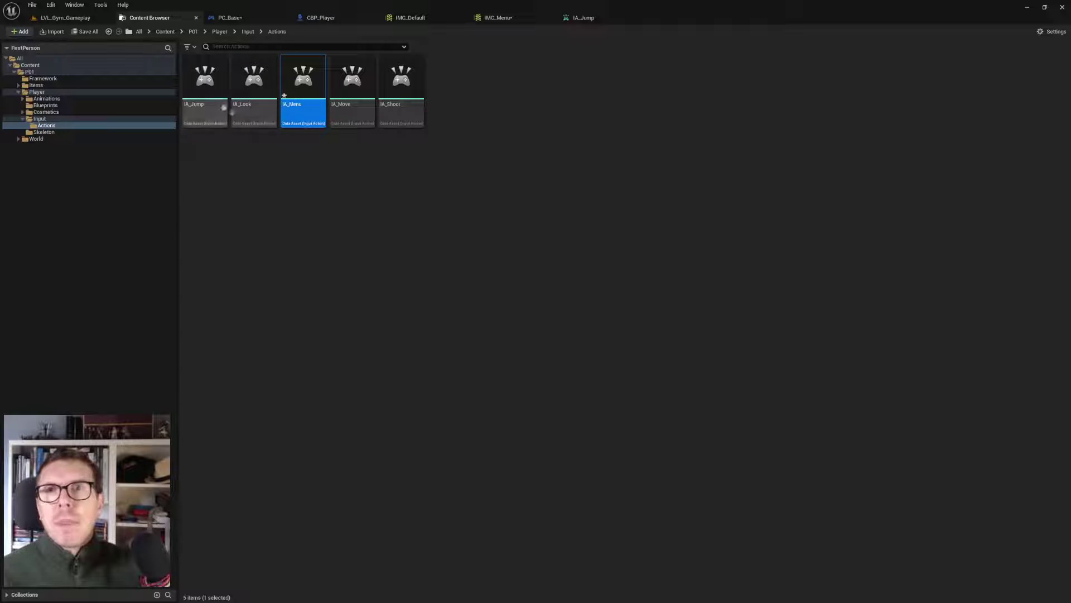
Step: Save all modified assets: IA_Menu, IMC_Menu and PC_Base
click(87, 32)
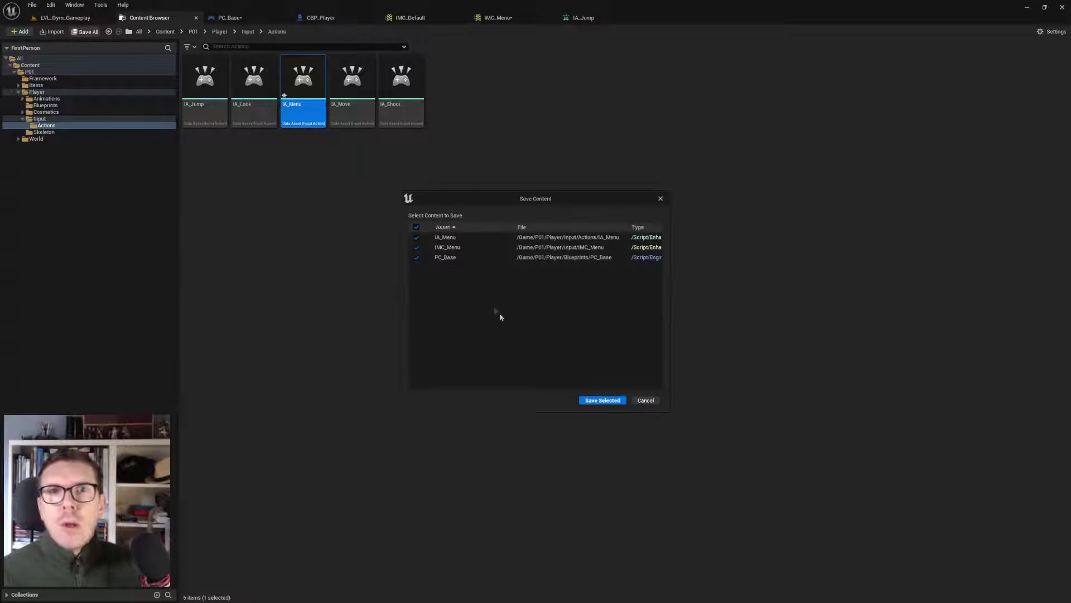
click(601, 400)
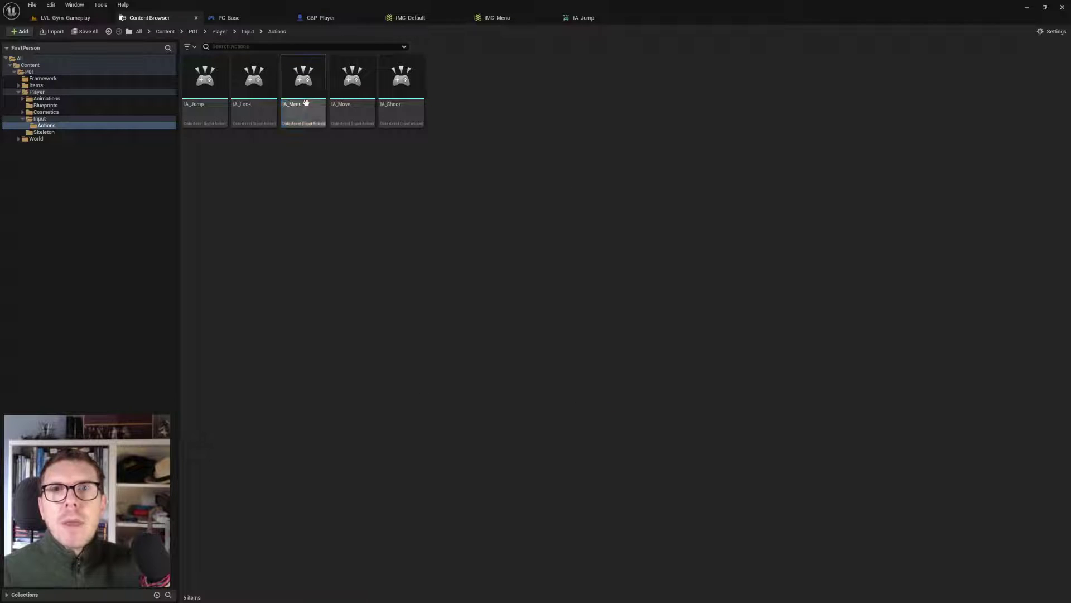
click(303, 190)
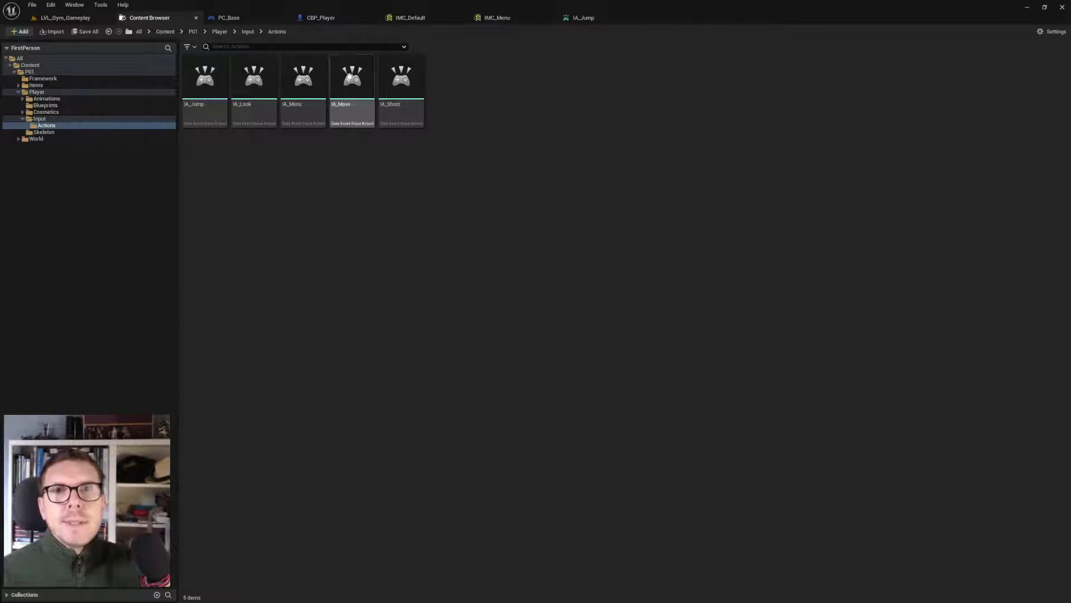
Step: Add a new mapping to IMC_Menu and assign it the IA_Menu action selected in the Content Browser
click(500, 18)
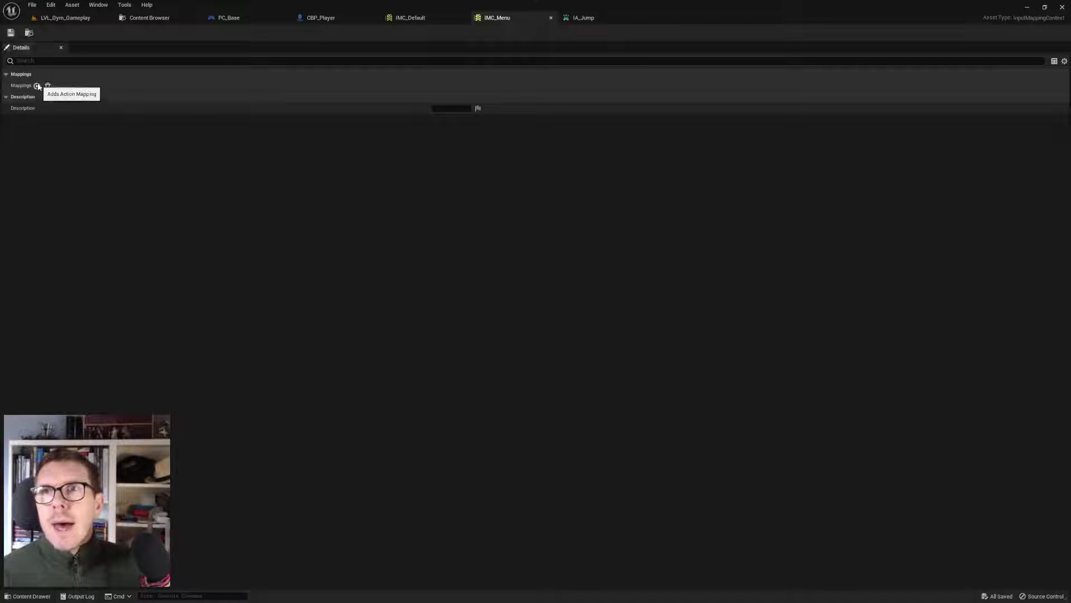
click(36, 86)
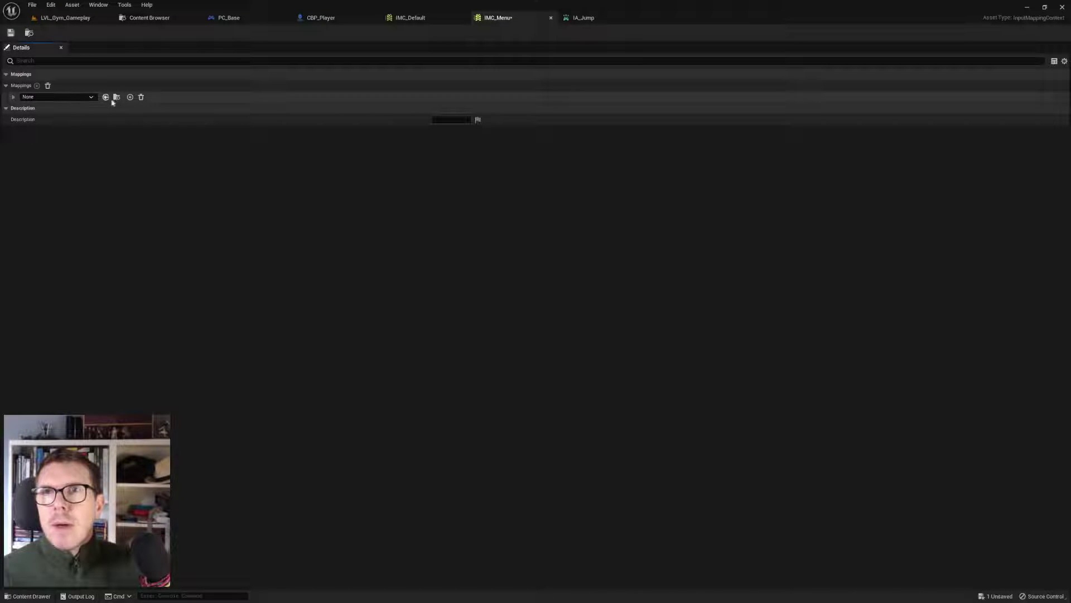
click(85, 100)
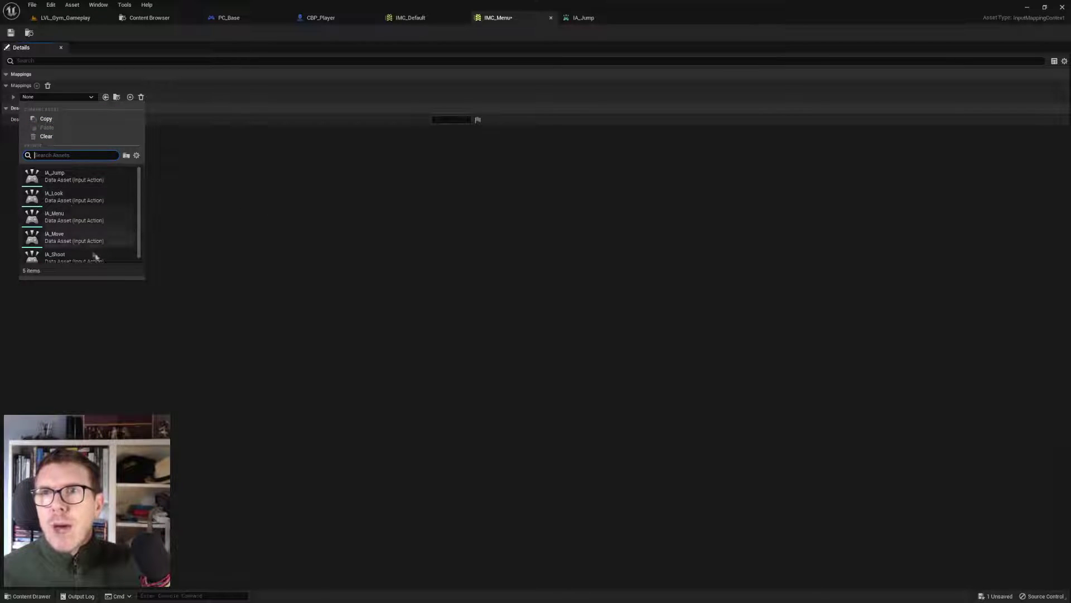
click(280, 245)
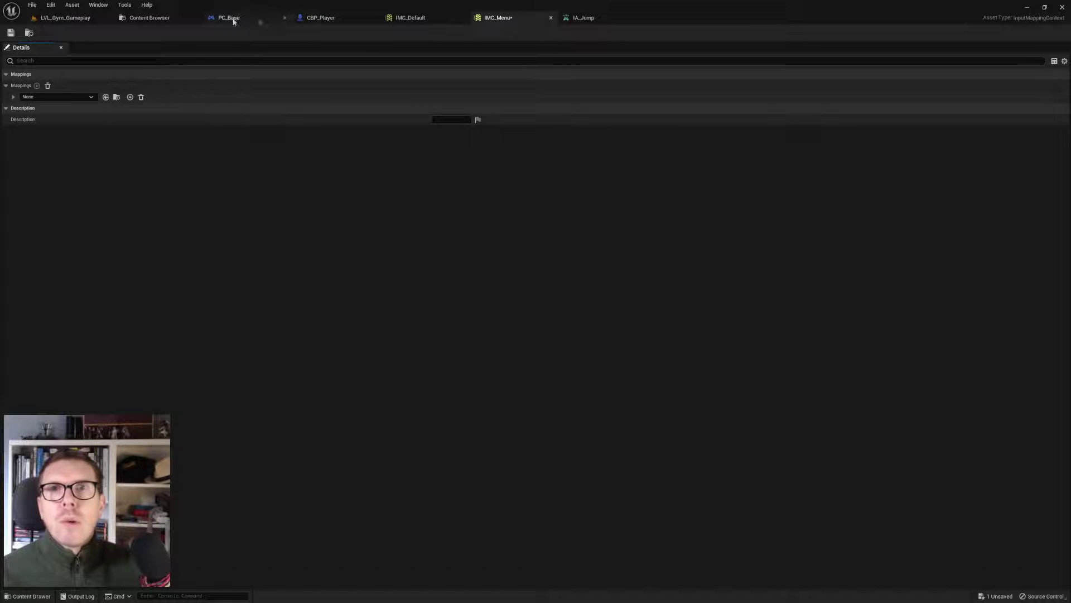
click(149, 18)
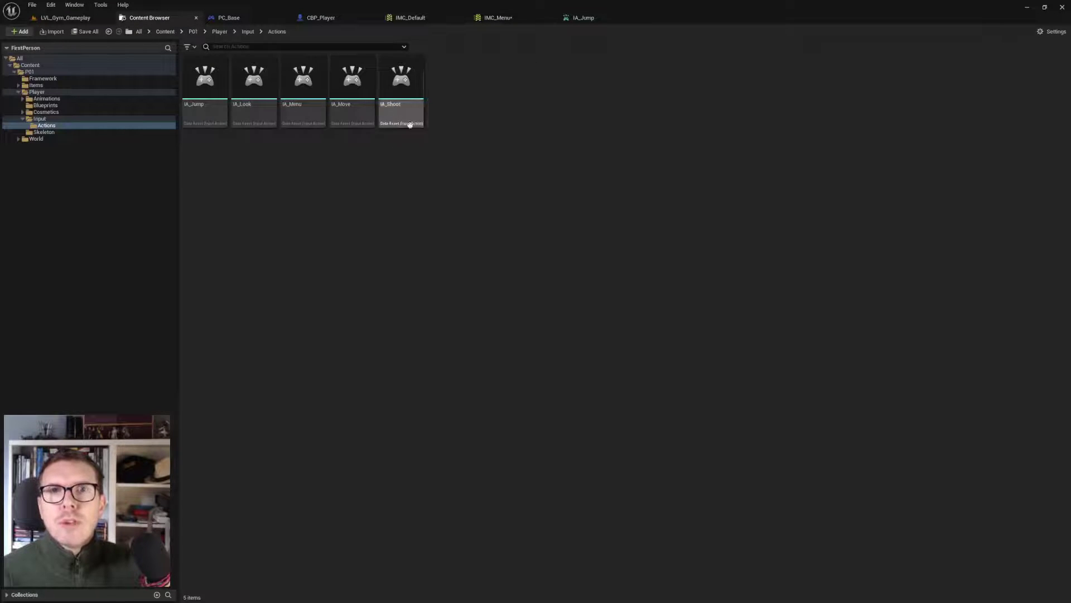
click(296, 95)
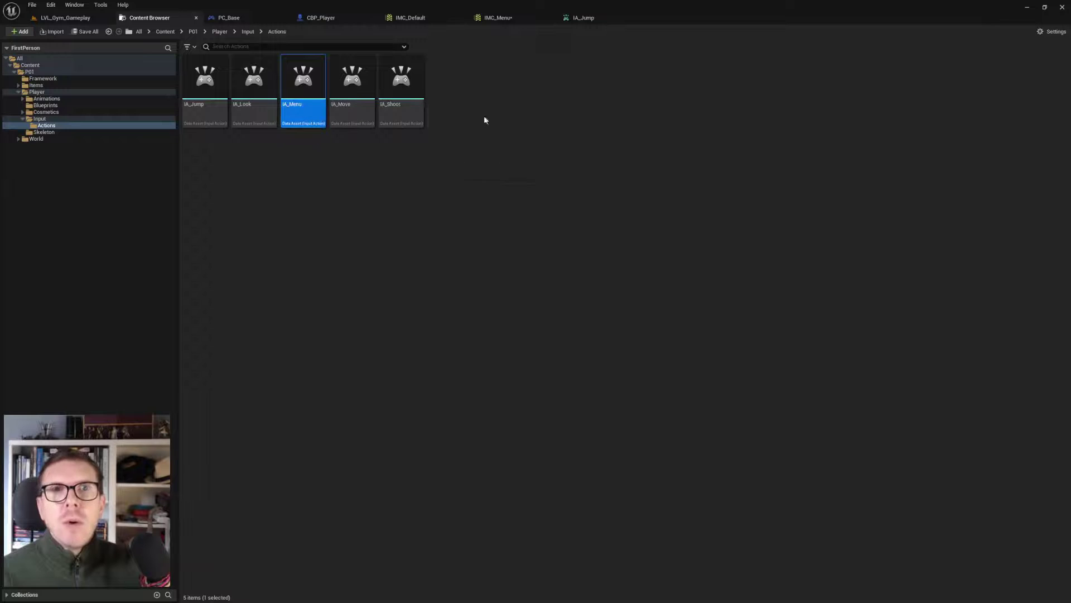
click(512, 19)
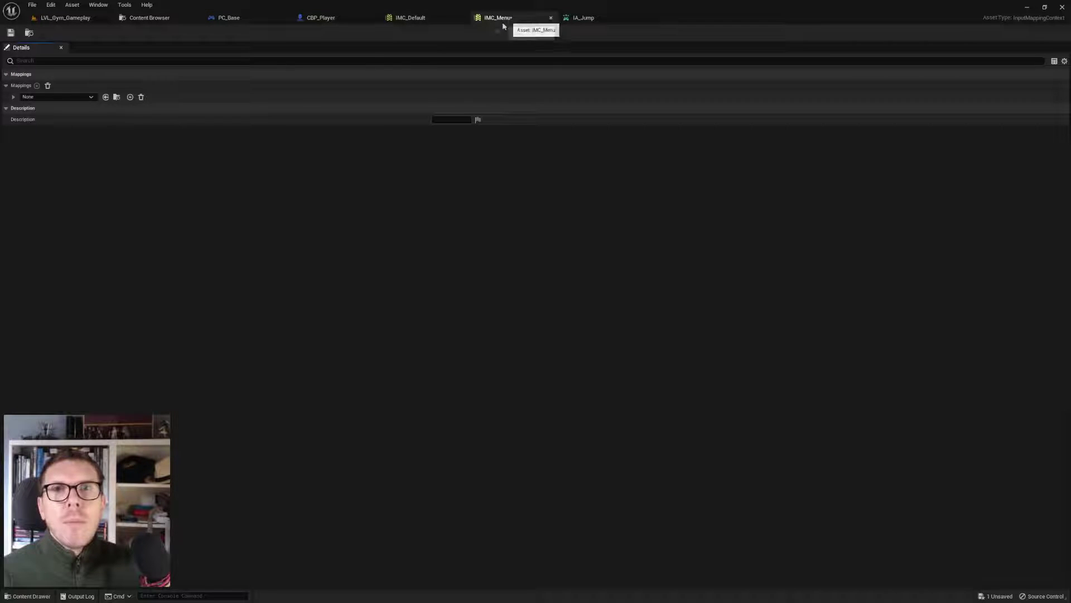
click(106, 98)
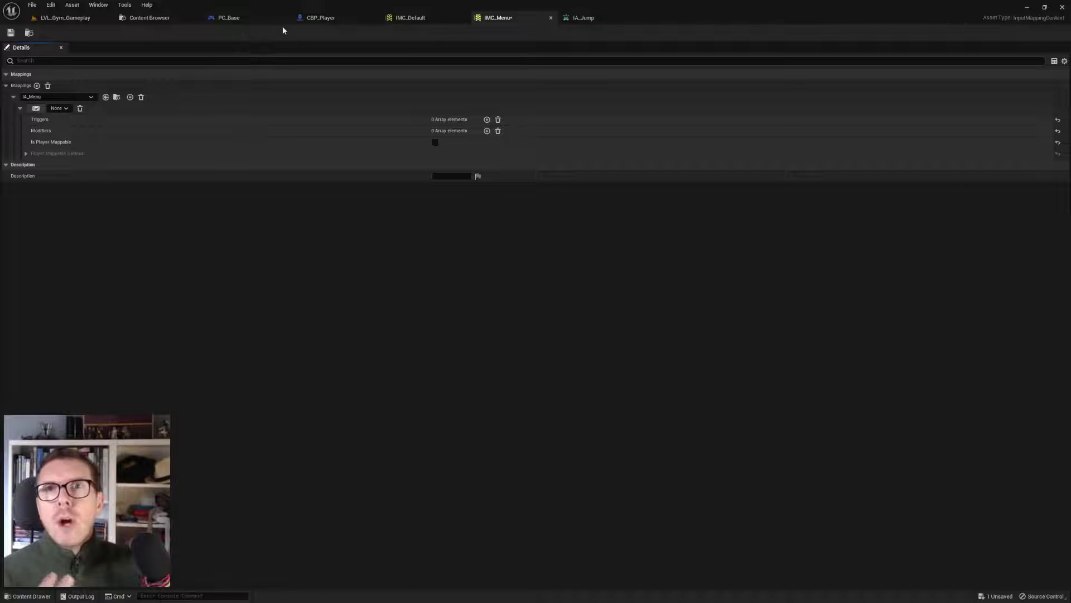
click(421, 22)
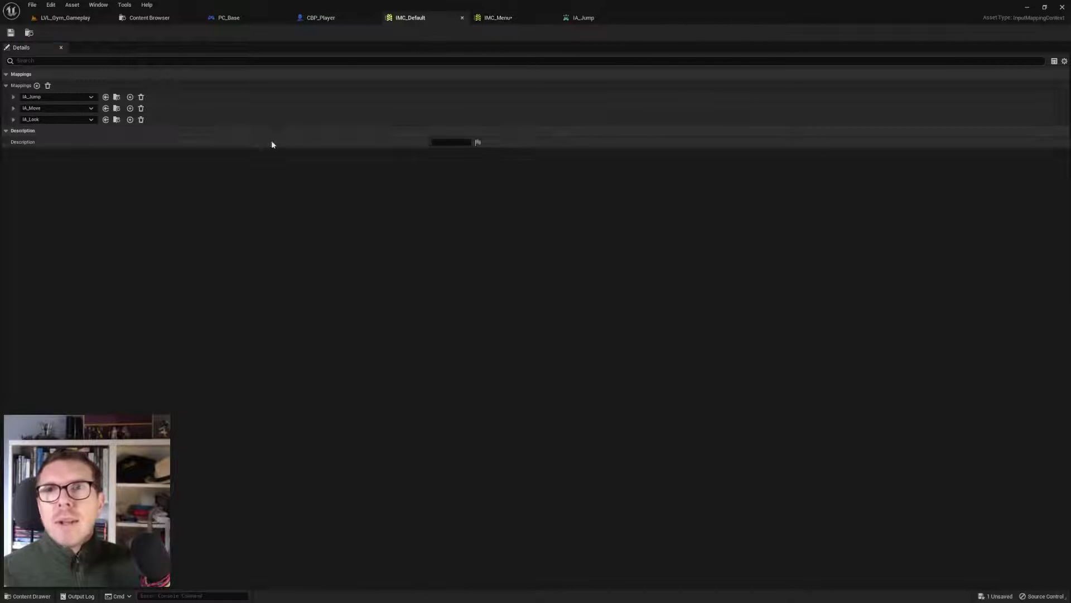
click(14, 97)
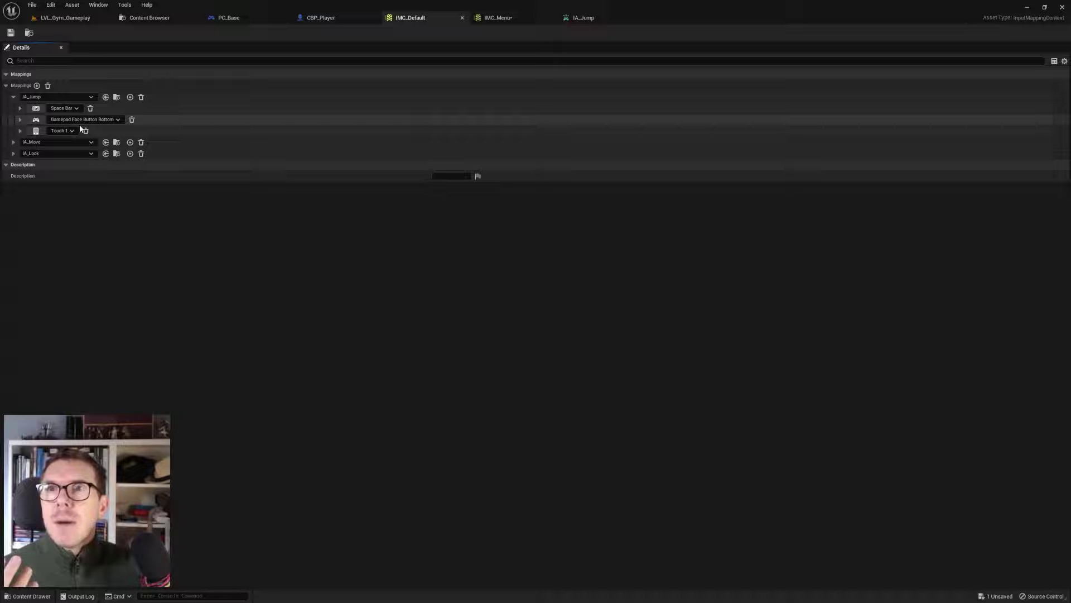
click(20, 109)
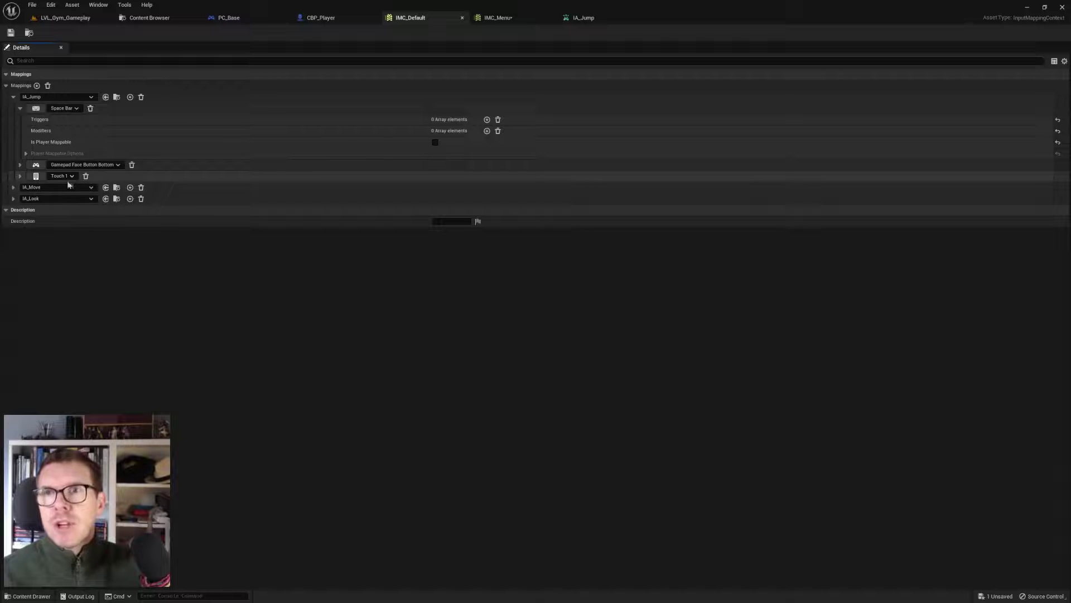
click(26, 154)
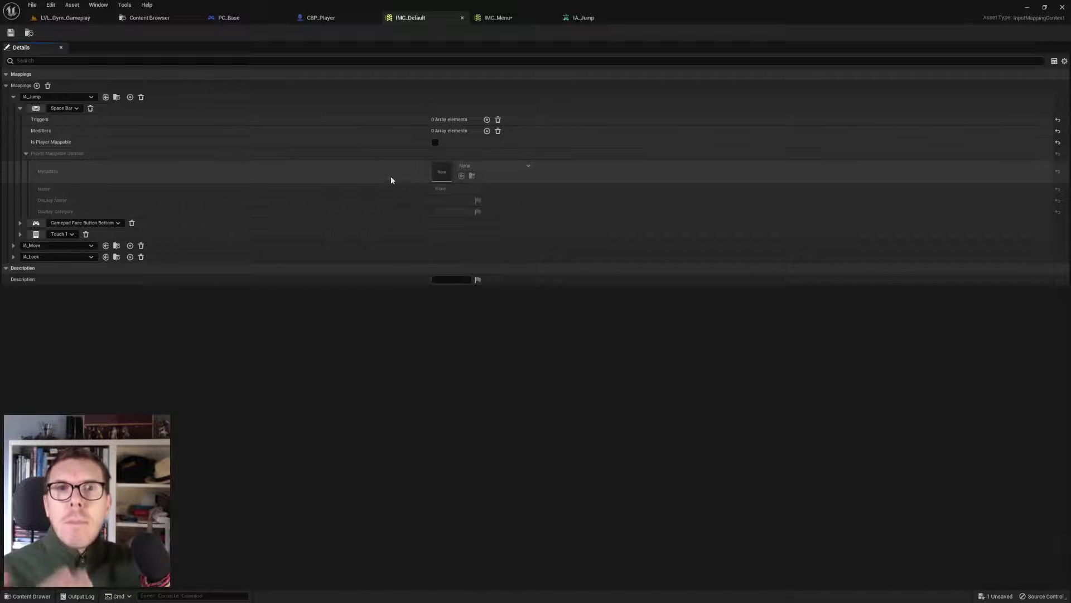
click(25, 153)
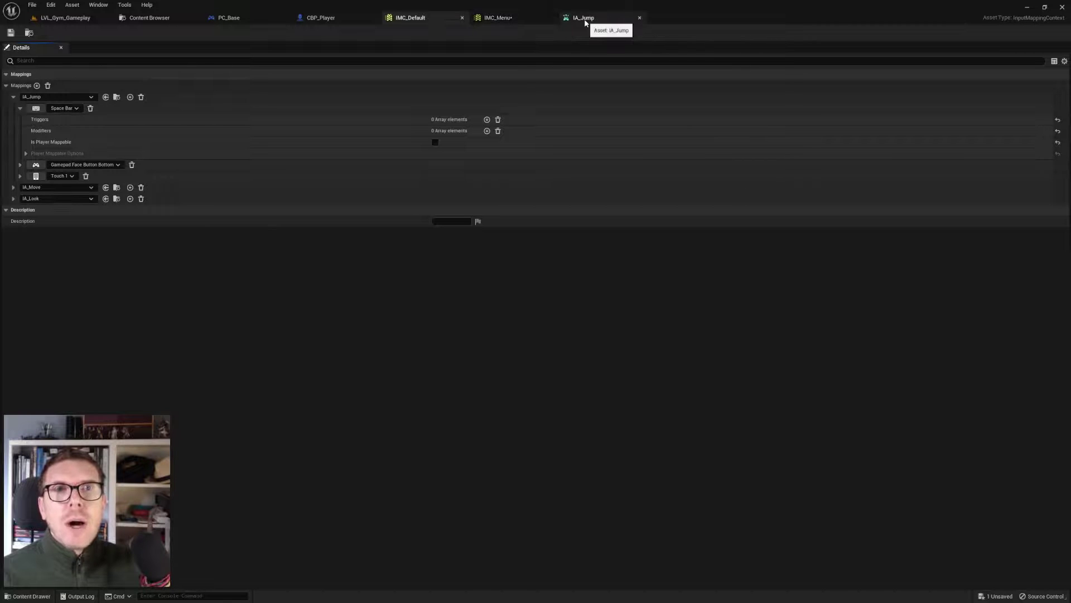
Step: Bind IMC_Menu's IA_Menu mapping to the Escape key and save with Ctrl+S
click(497, 19)
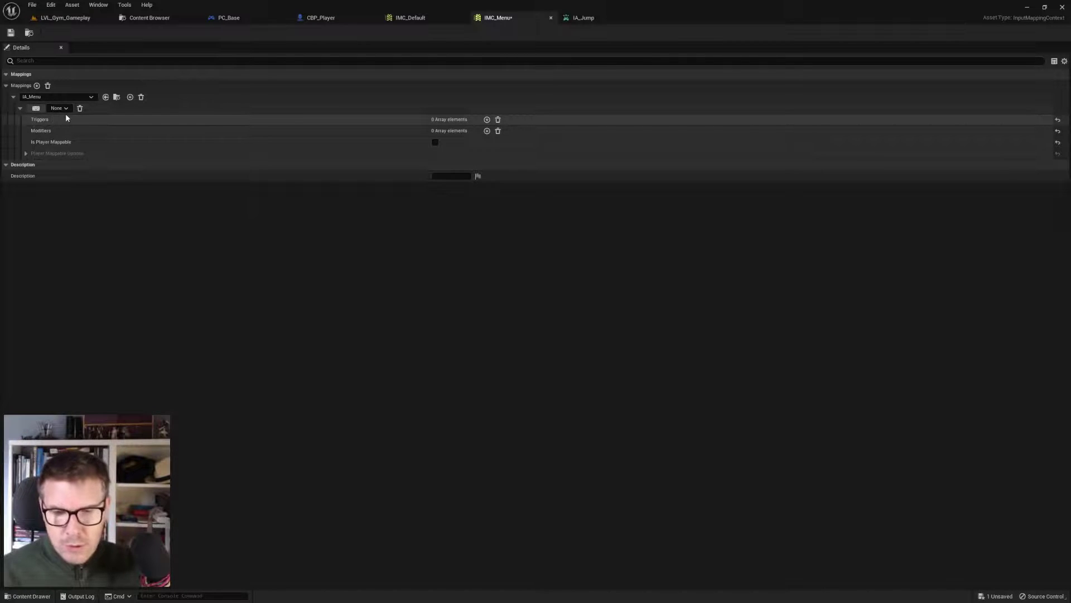
click(36, 108)
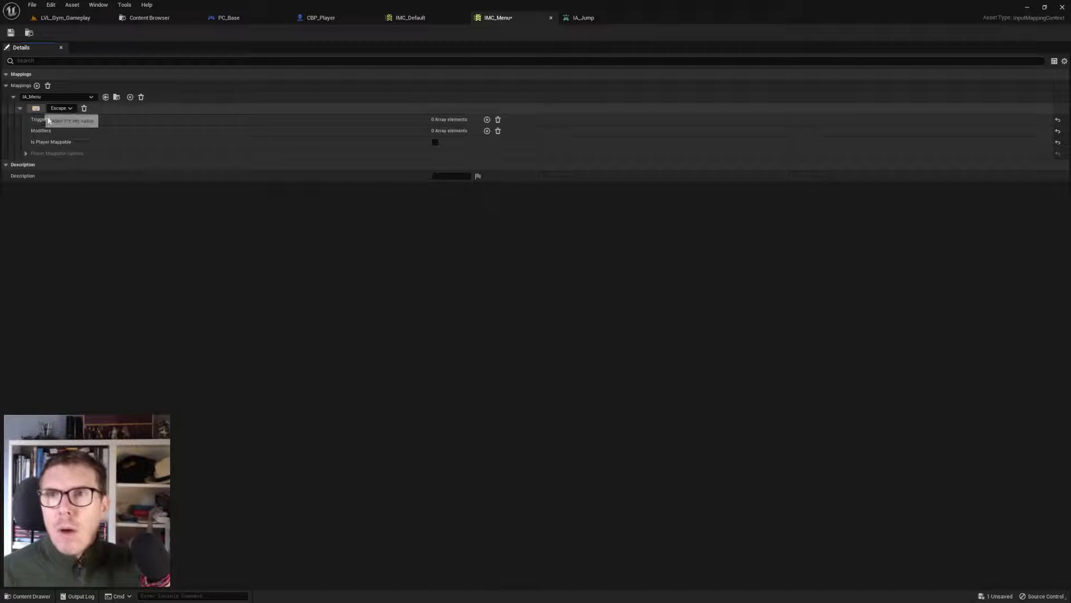
key(Escape)
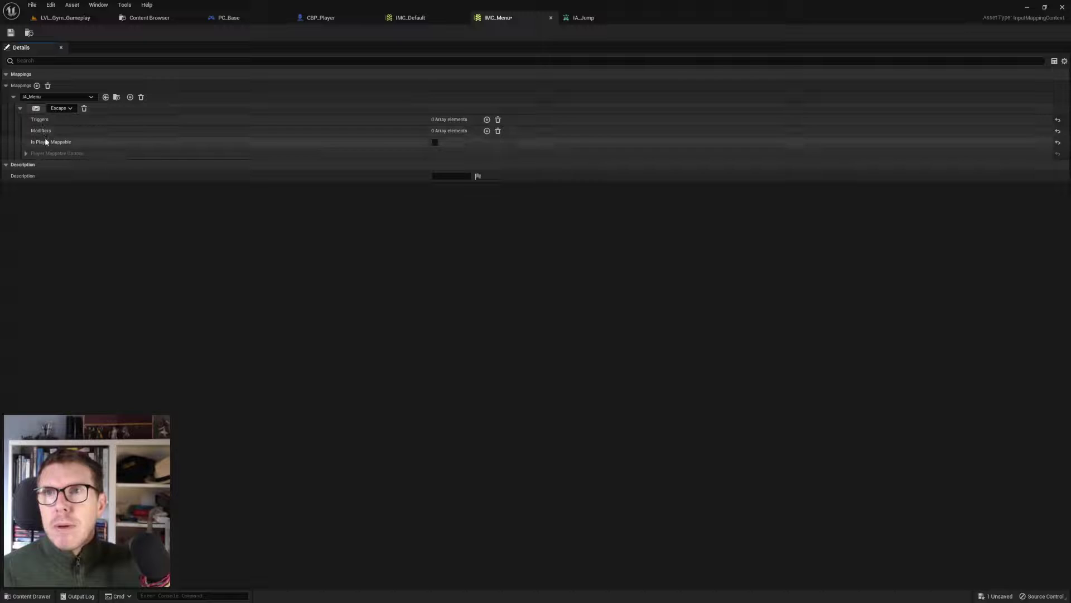
key(ctrl+s)
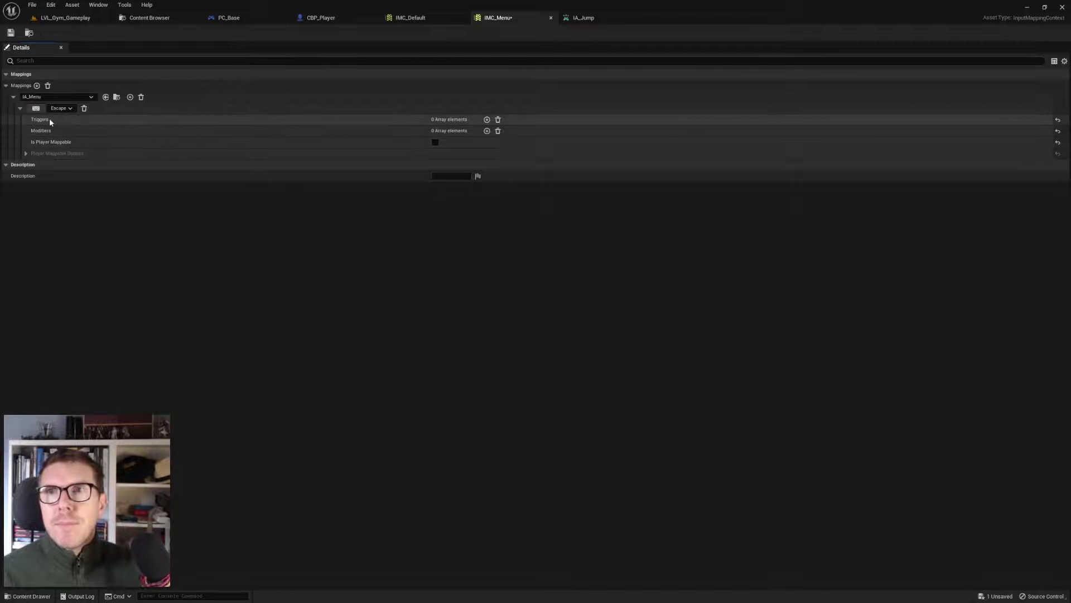
click(116, 97)
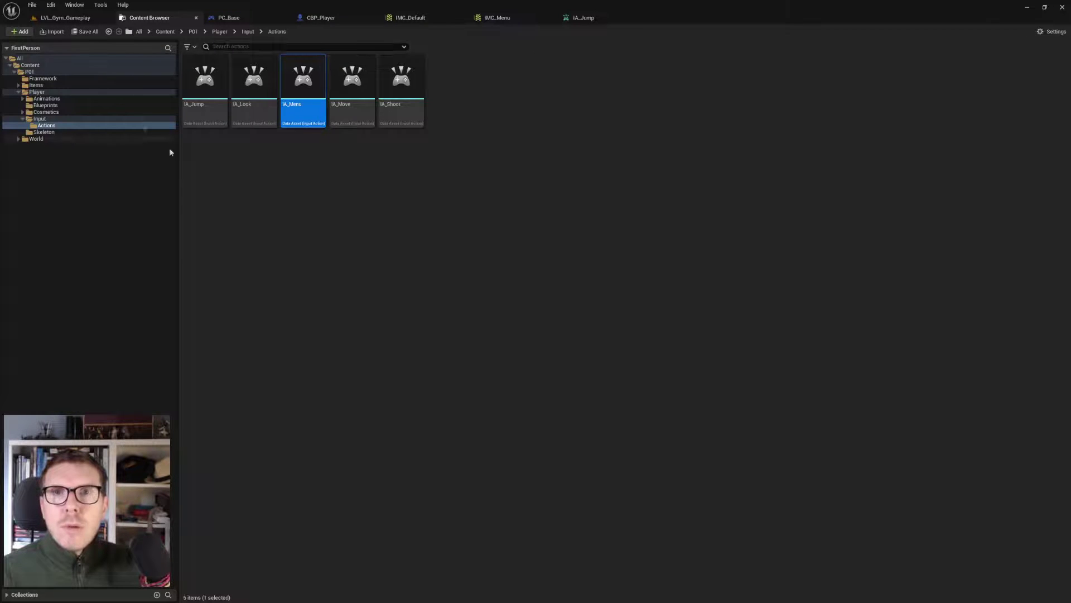
click(510, 17)
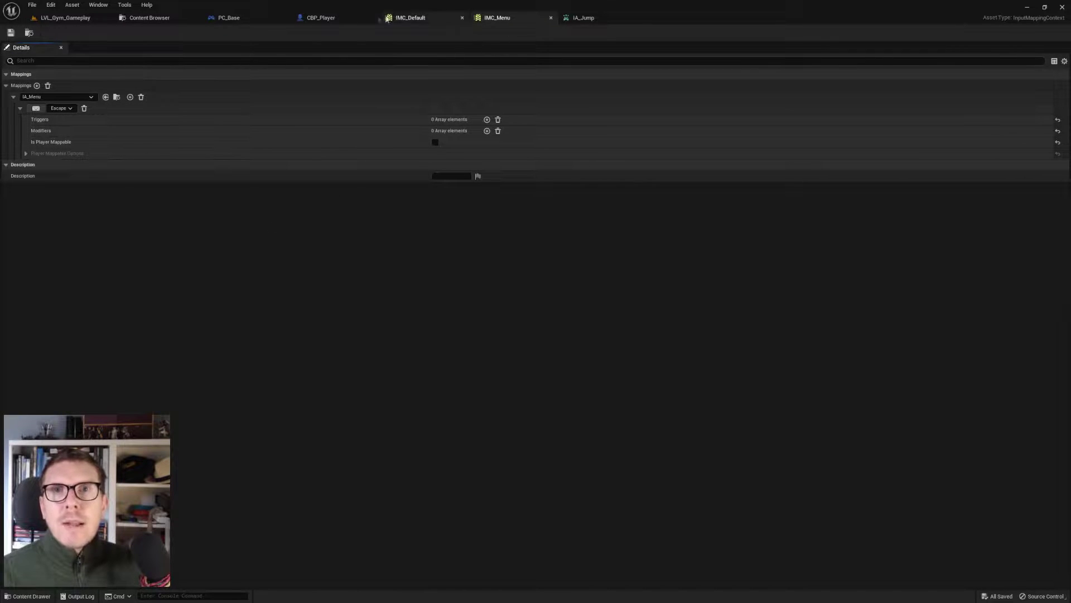
Step: Set PC_Base's Add Mapping Context node to IMC_Menu and compile the Blueprint
click(228, 18)
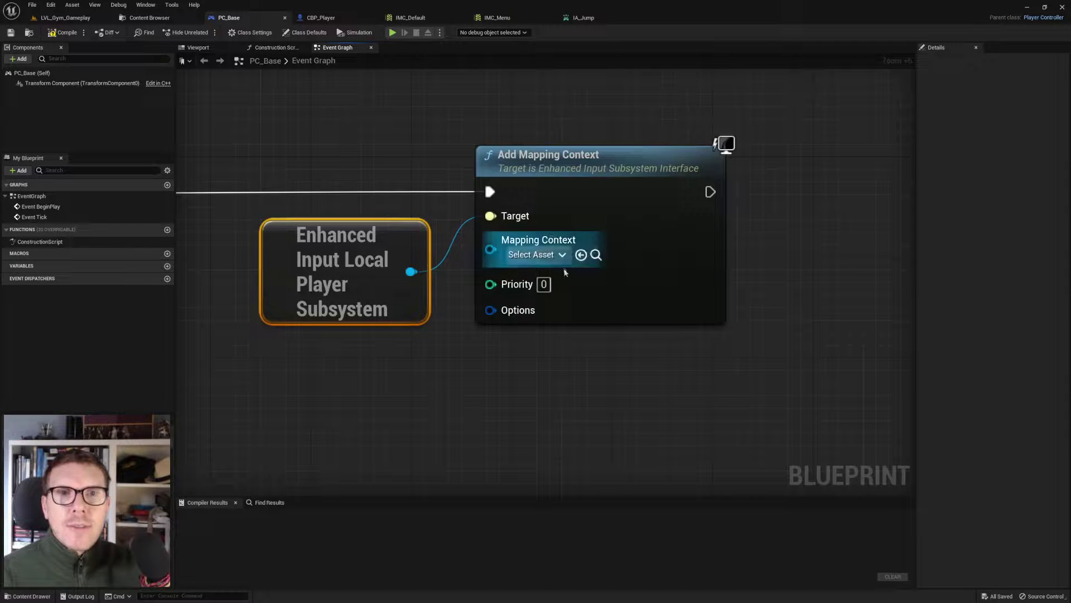
click(555, 255)
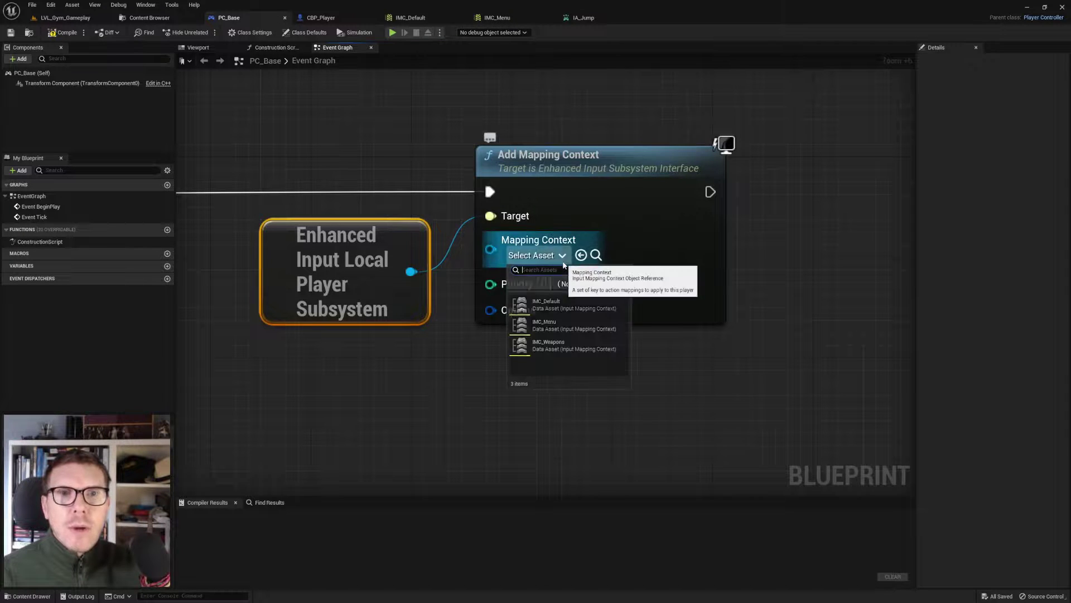
click(572, 329)
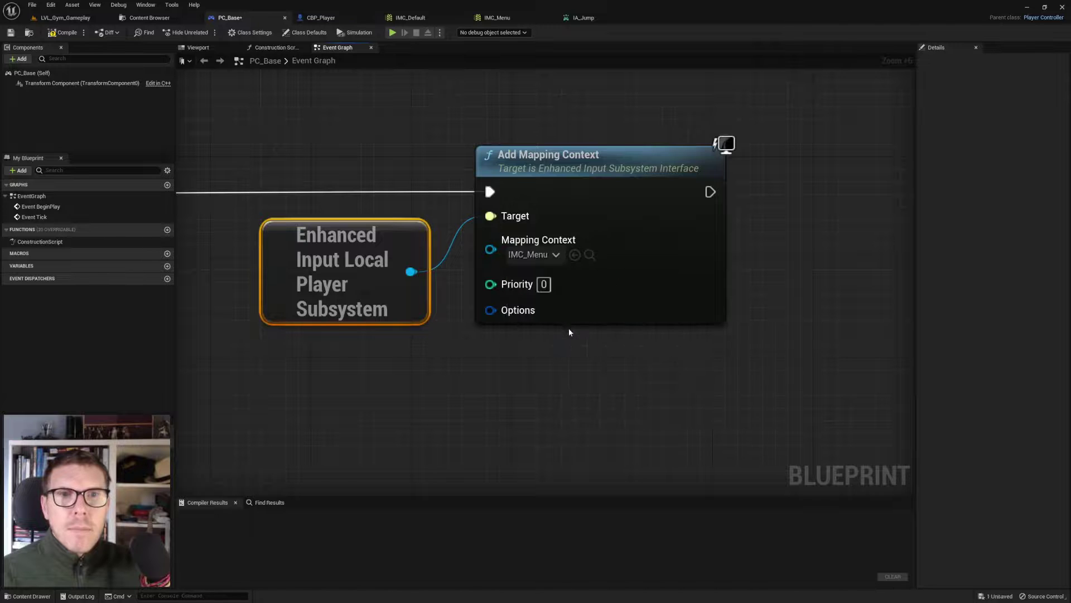
click(64, 34)
scroll(335, 150, down, 4)
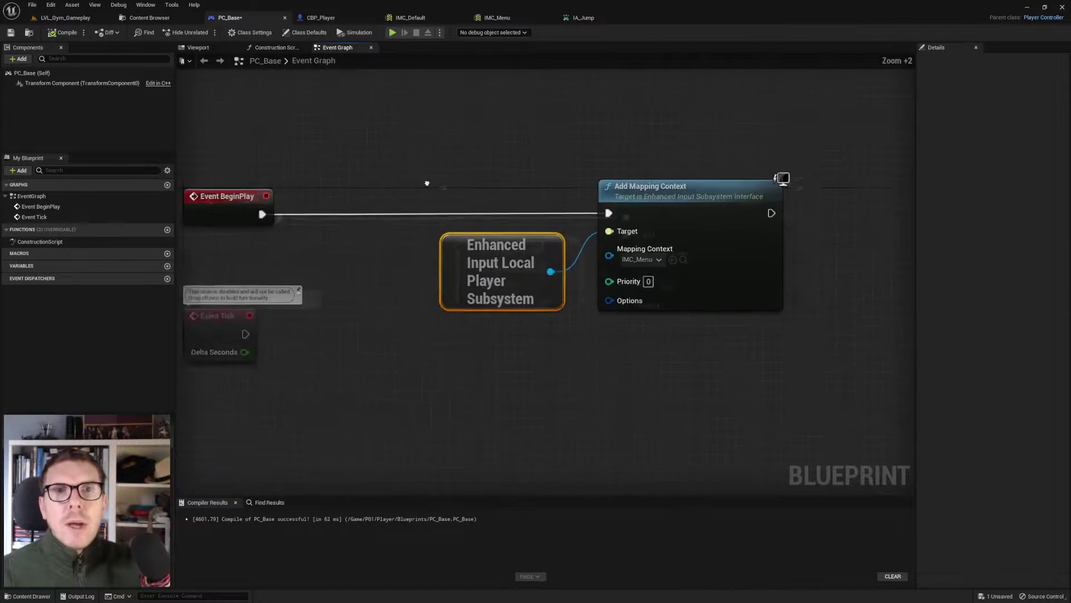
right_drag(425, 179, 450, 153)
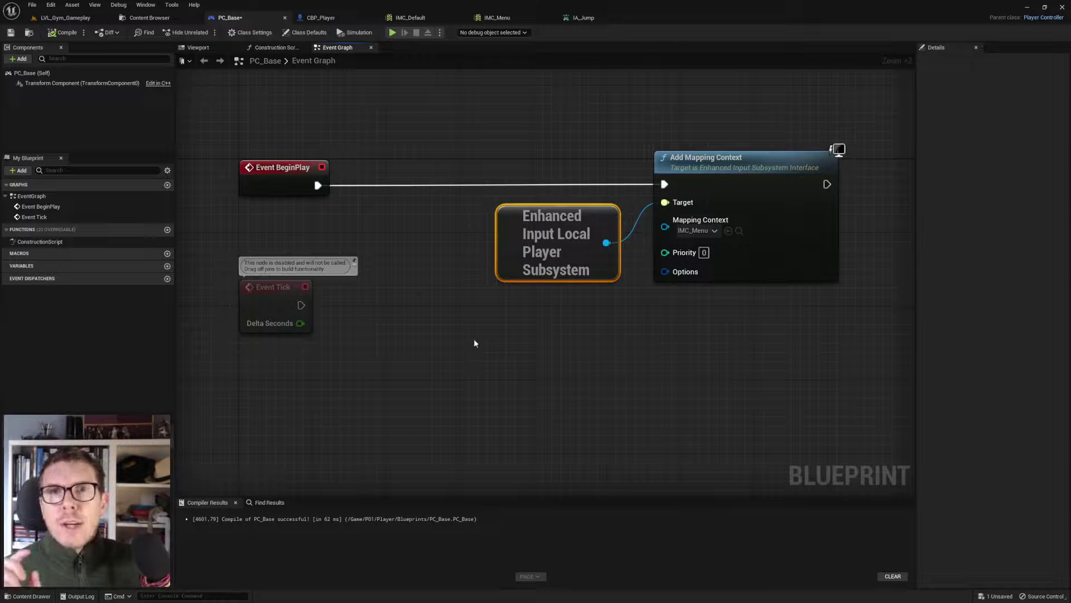
right_drag(478, 334, 476, 305)
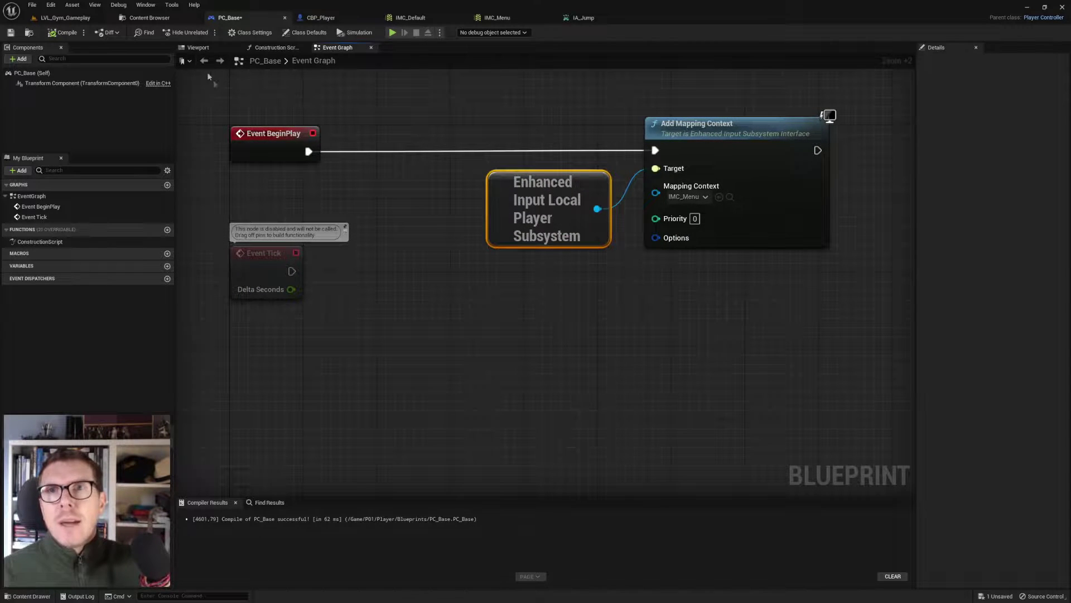
Step: Pan through CBP_Player's Event Graph to review its Jump Input nodes, then return to PC_Base
click(325, 22)
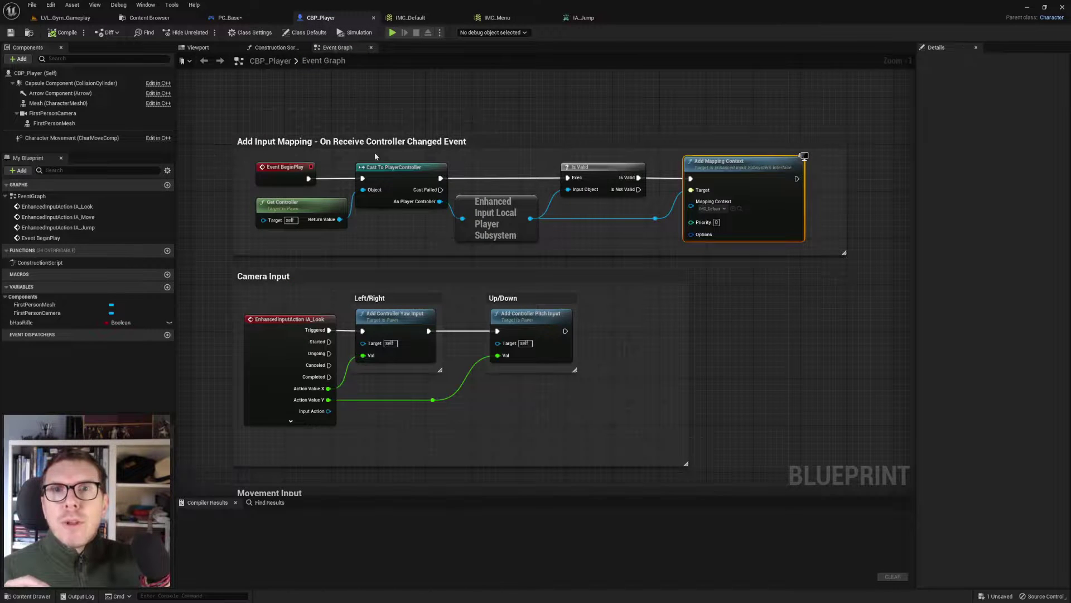
click(287, 285)
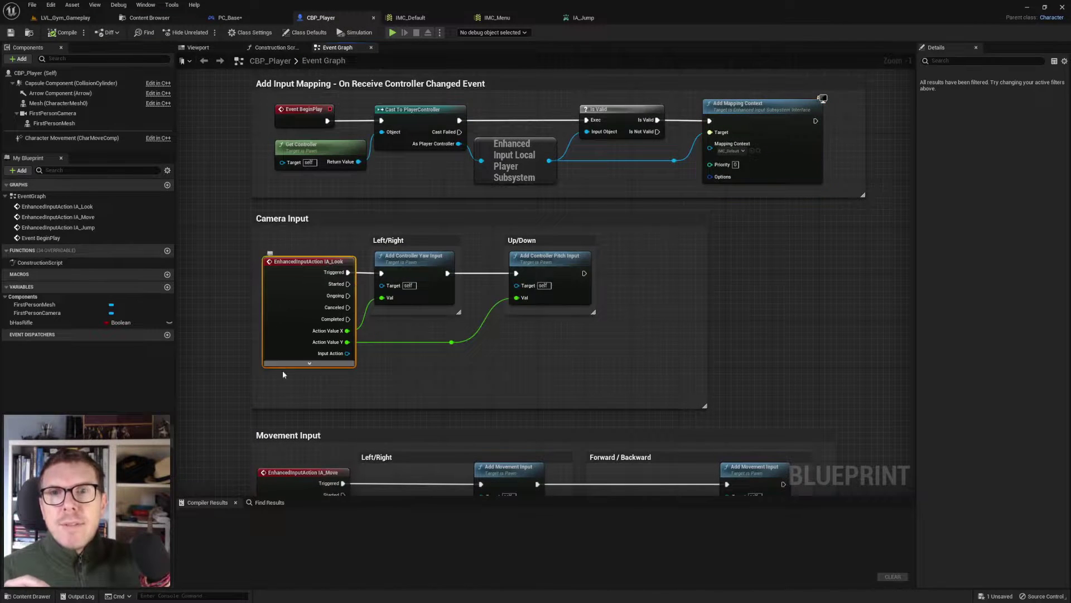
right_drag(282, 370, 308, 241)
scroll(424, 304, down, 3)
scroll(368, 304, up, 6)
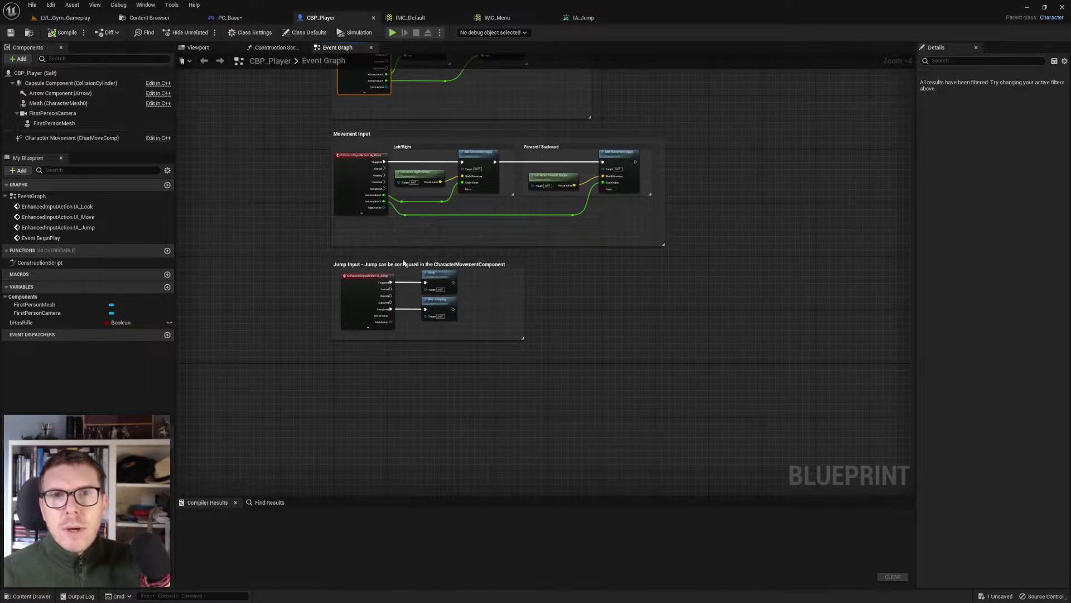
scroll(346, 279, up, 3)
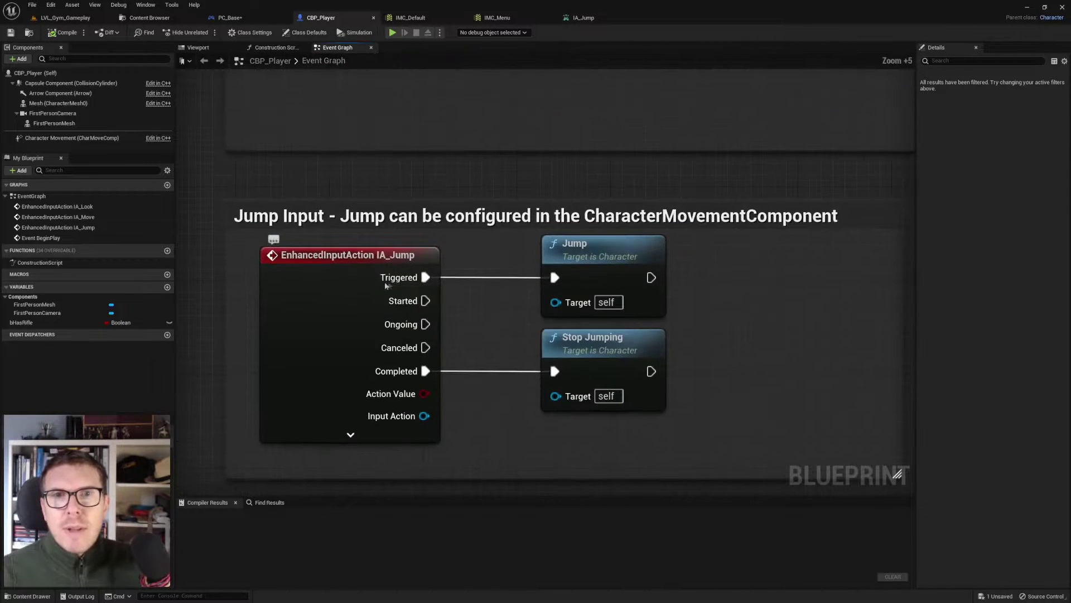
right_drag(240, 315, 232, 259)
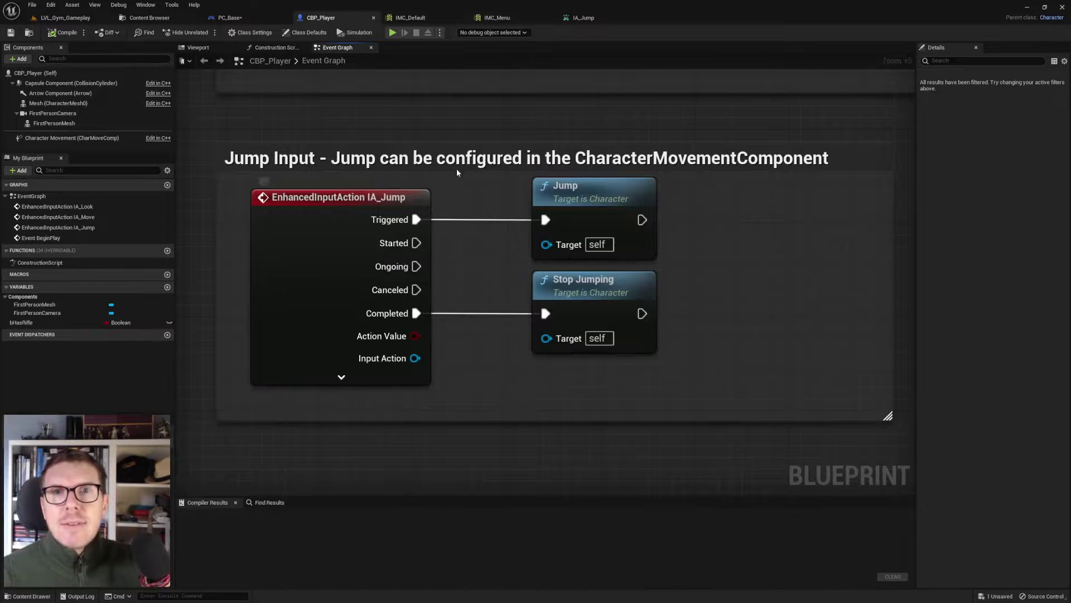
scroll(438, 170, down, 4)
right_drag(444, 163, 463, 282)
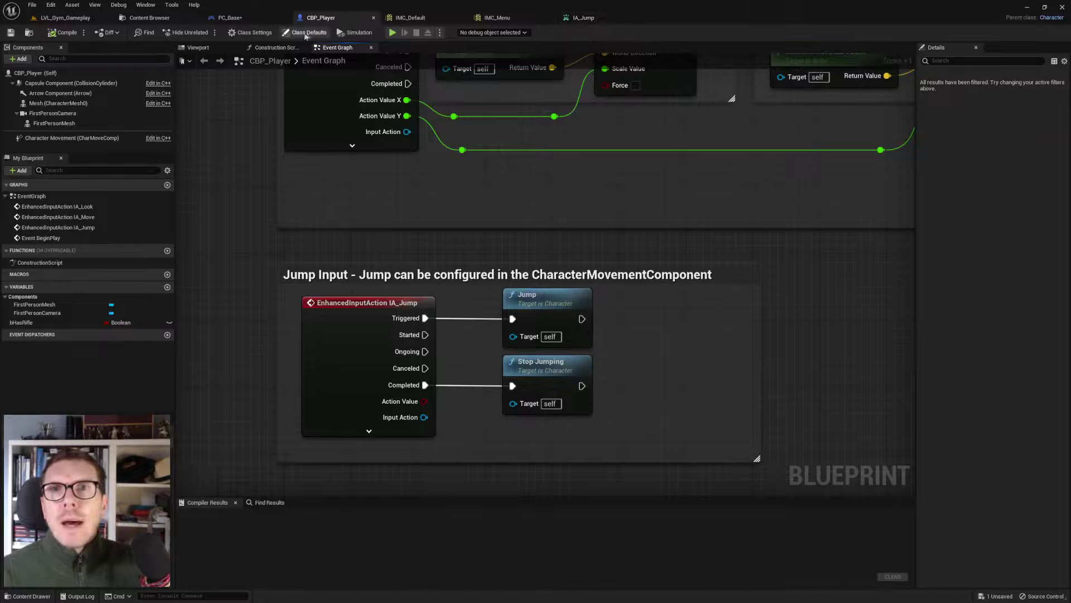
click(246, 20)
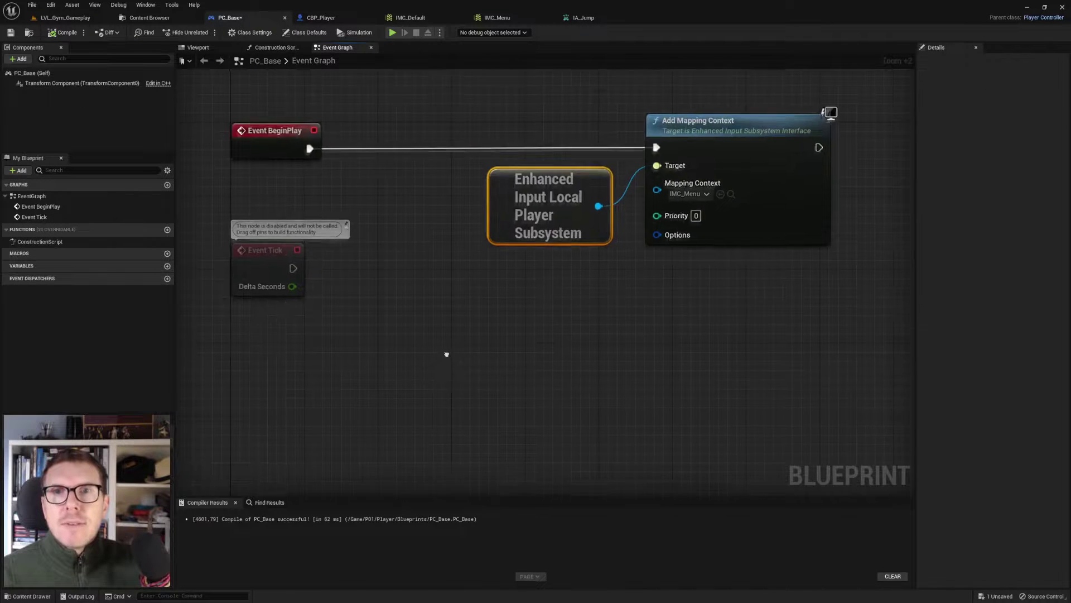
Step: Add an IA_Menu input event node to PC_Base's Event Graph
right_drag(447, 354, 405, 341)
right_click(404, 339)
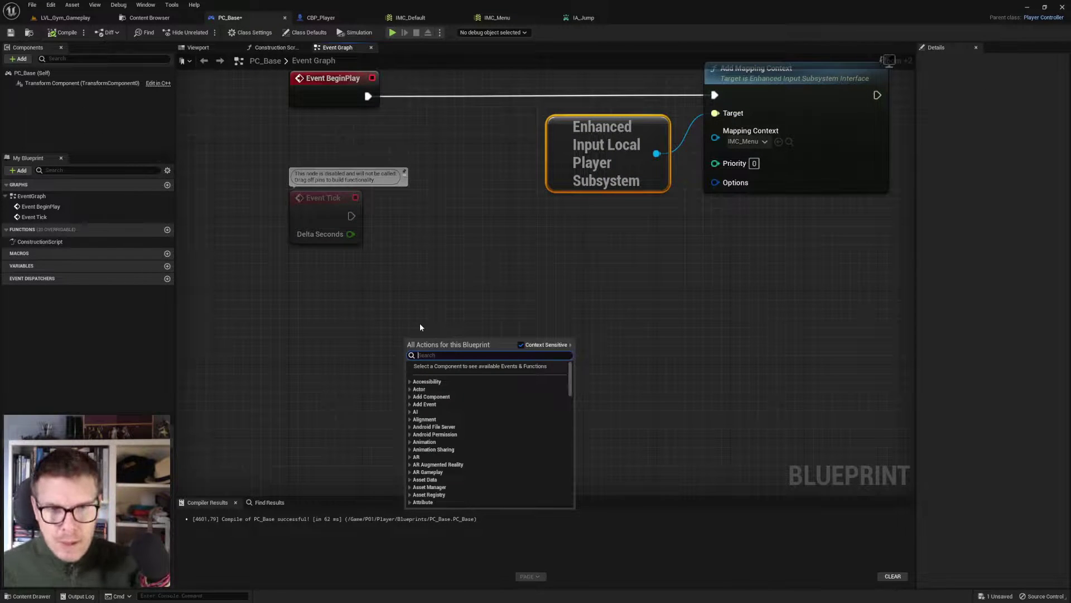
text(ia_men)
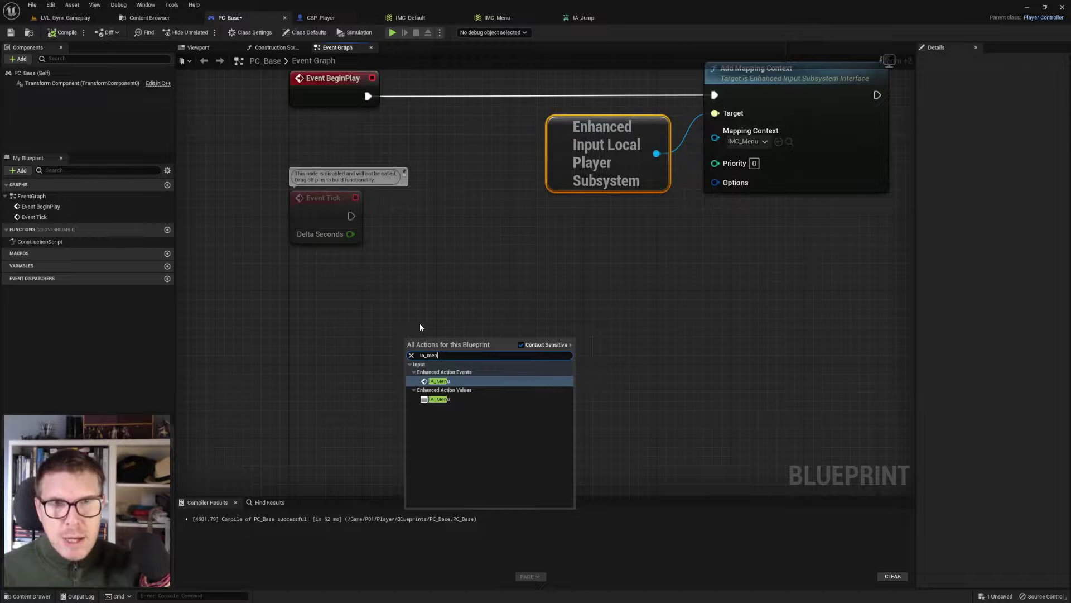
click(438, 381)
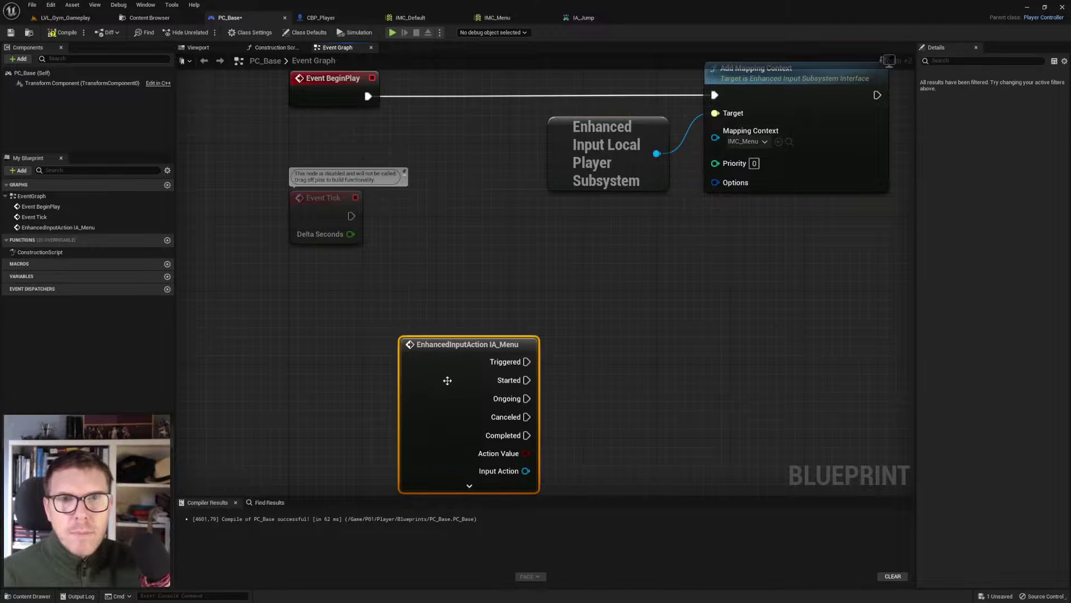
drag(451, 353, 351, 359)
right_drag(487, 377, 496, 302)
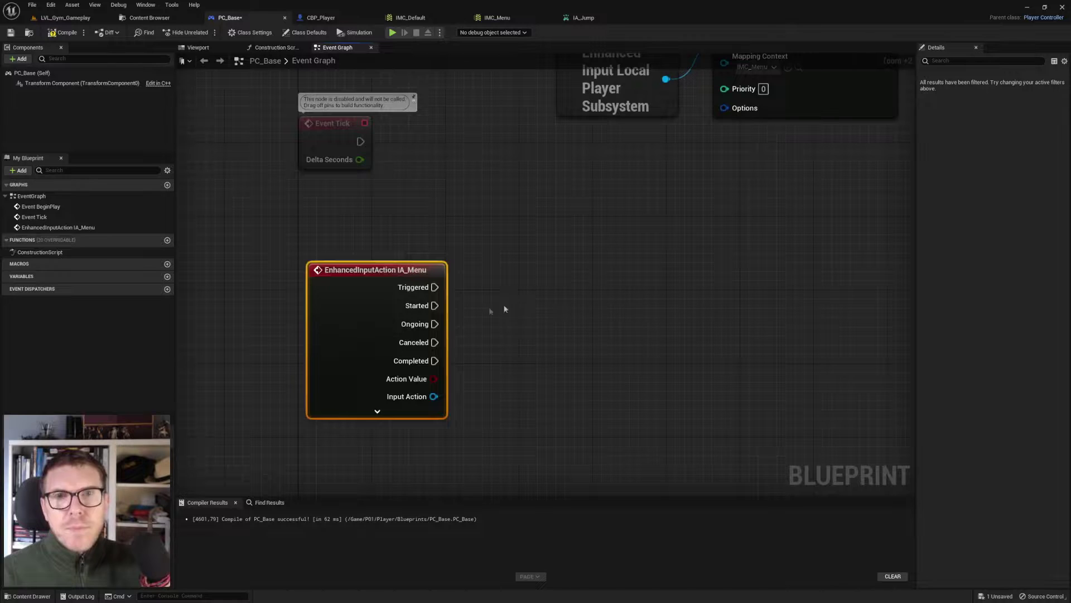
drag(360, 301, 341, 292)
Step: Wire a Quit Game node to IA_Menu's Triggered pin and compile PC_Base
right_drag(530, 322, 382, 252)
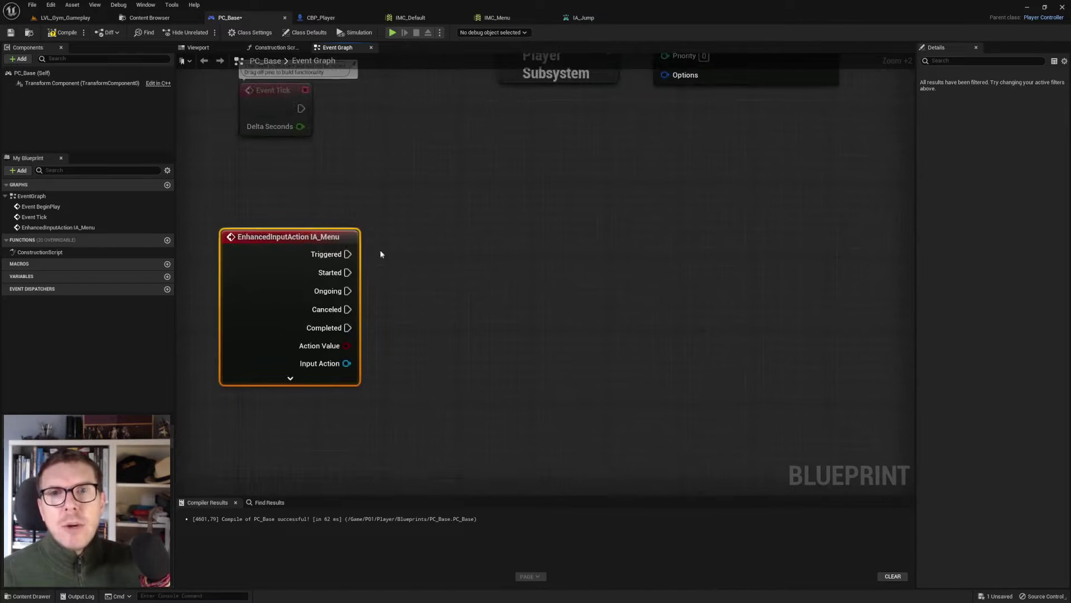
drag(348, 253, 481, 257)
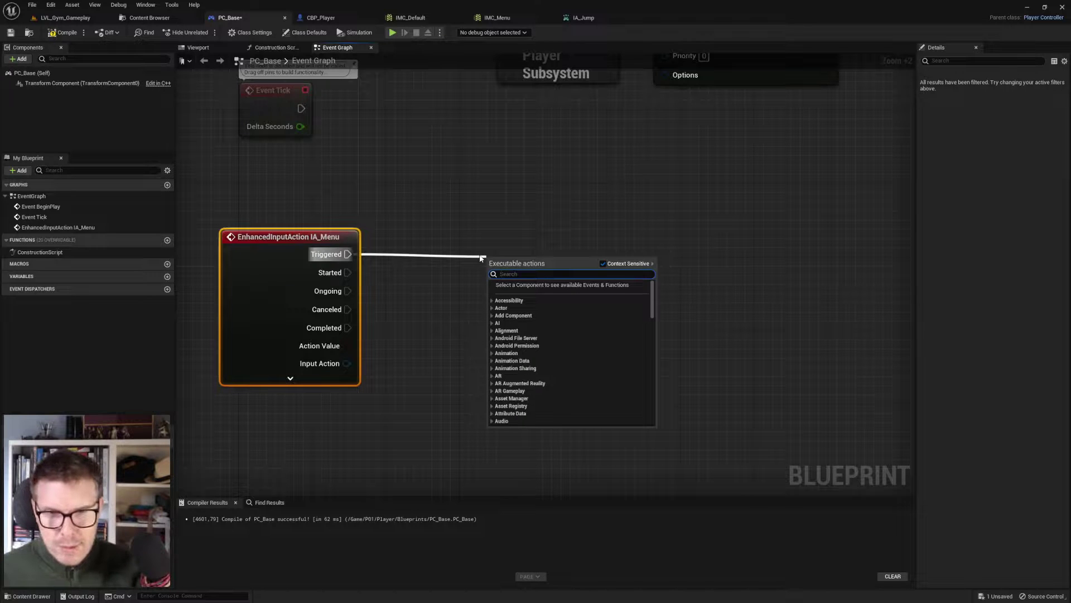
text(quit)
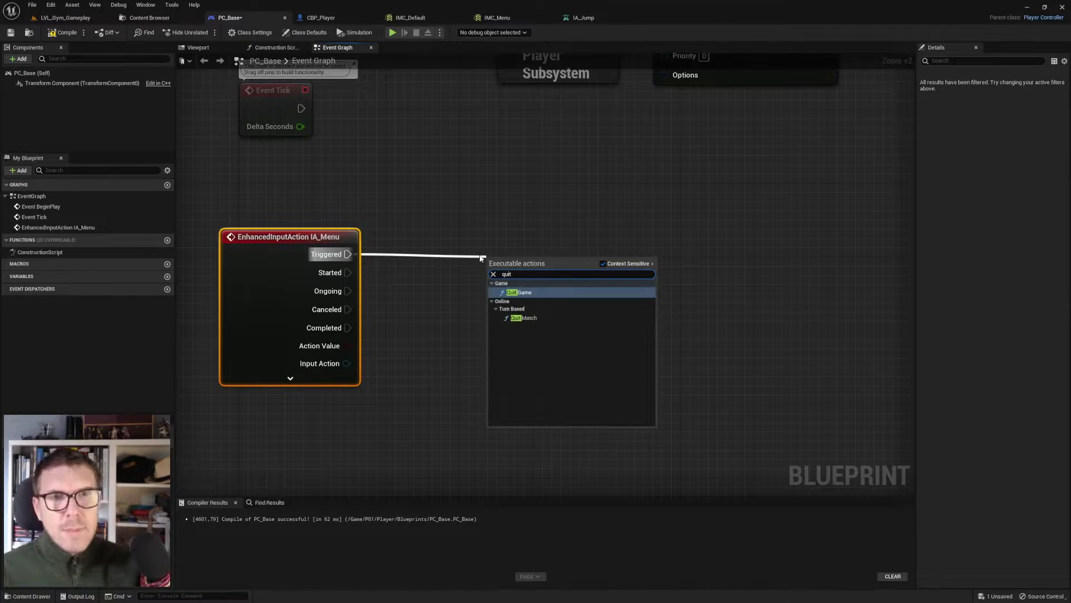
click(527, 292)
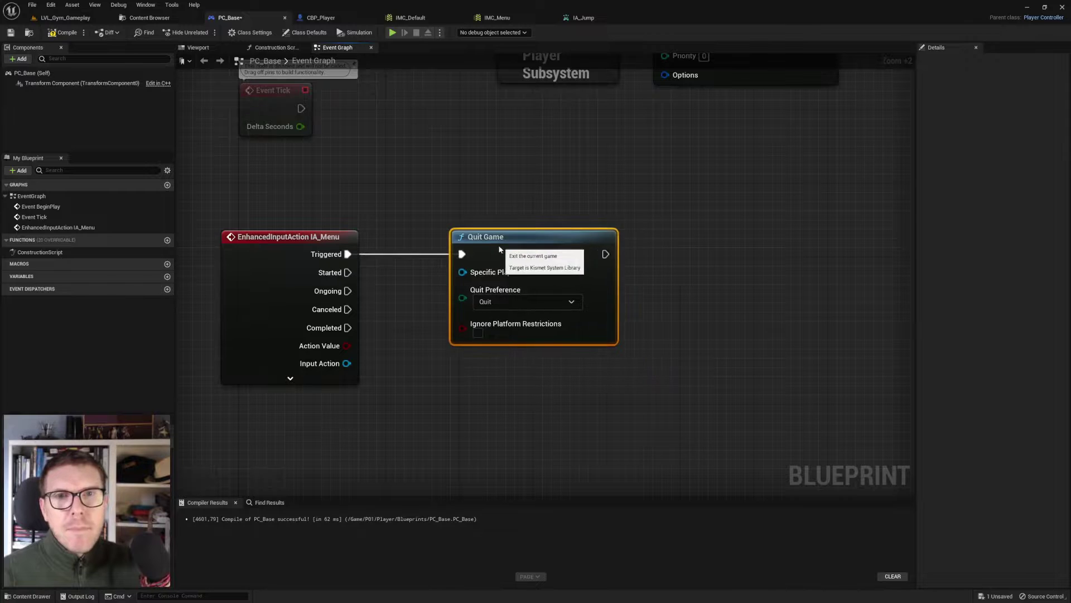
drag(500, 250, 490, 249)
click(465, 192)
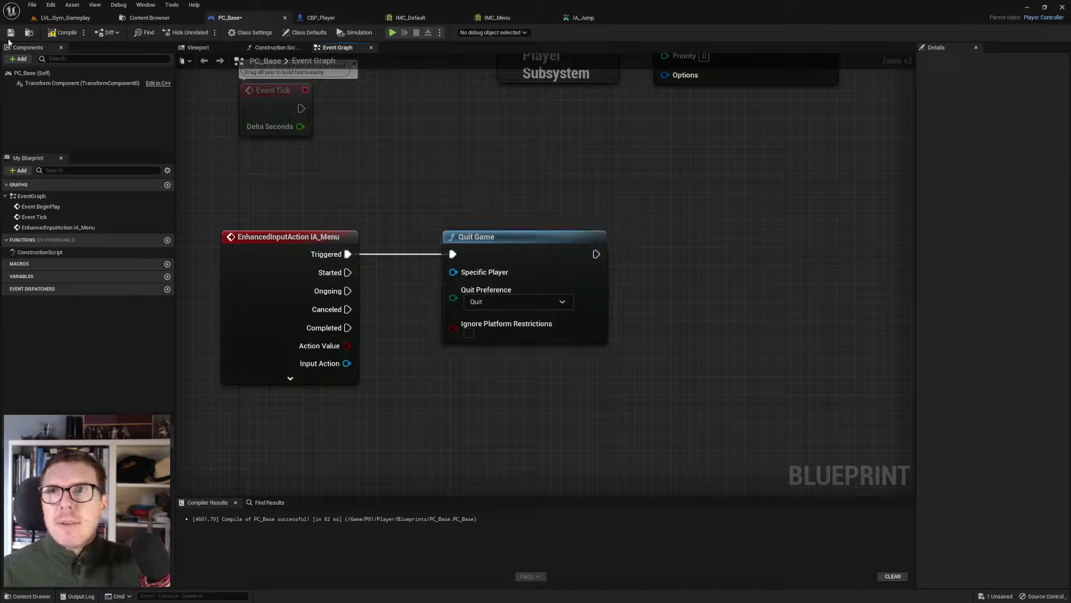
click(66, 33)
Step: Check the IA_ input action assets, then return to PC_Base's Event Graph
right_drag(434, 182, 461, 200)
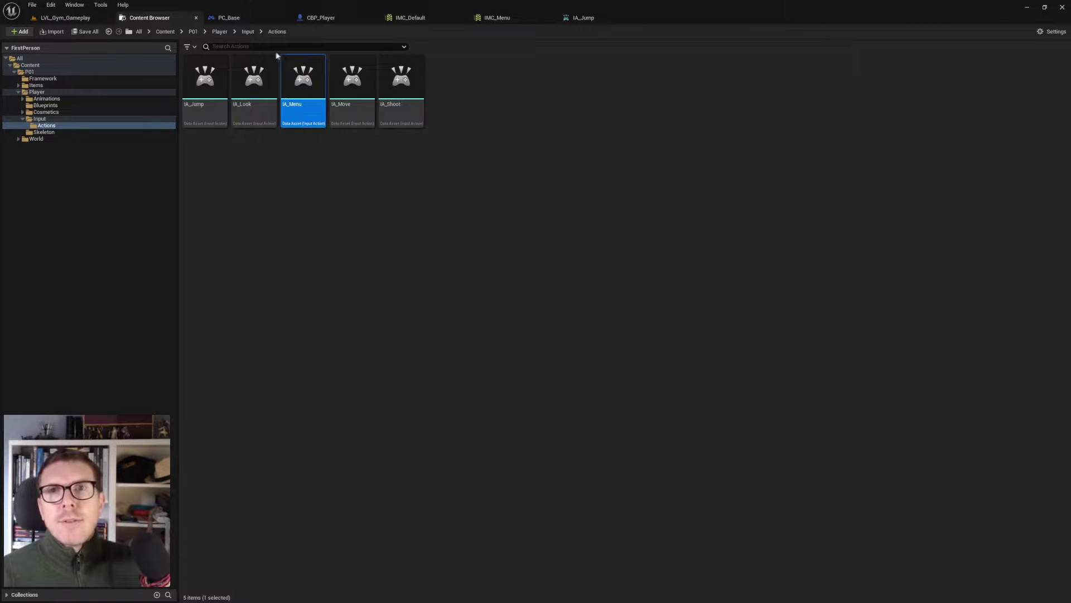
click(247, 20)
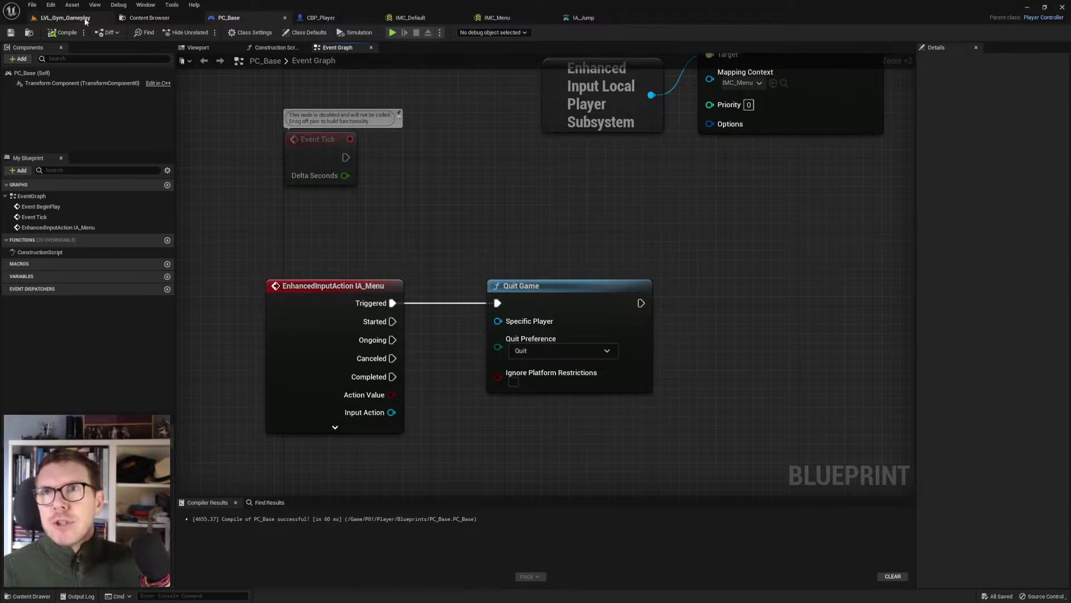
click(52, 5)
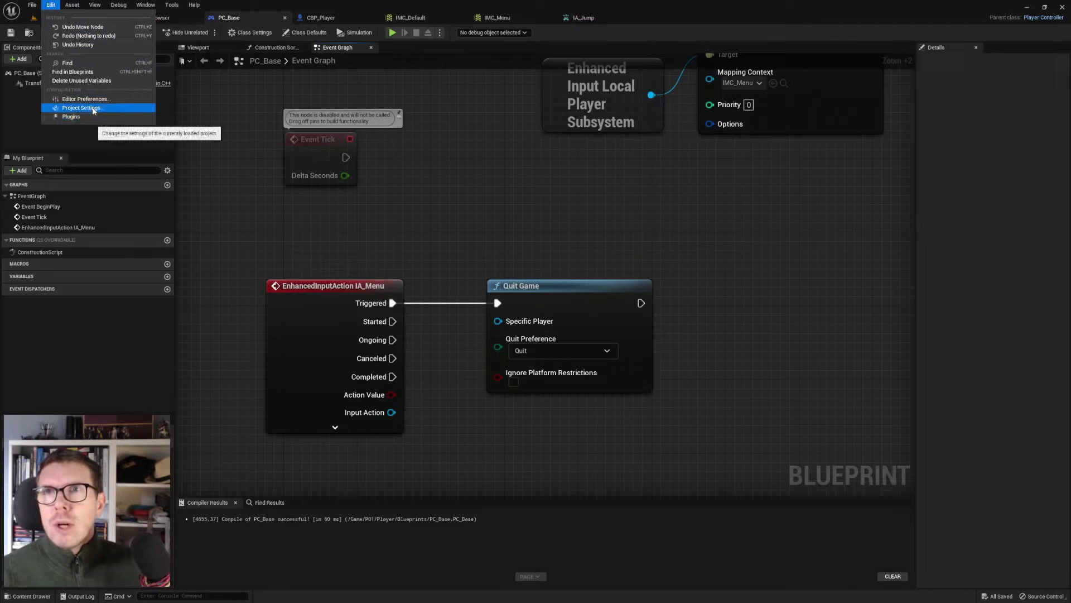
Step: In Project Settings > Maps & Modes, set the Player Controller Class to PC_Base
click(93, 108)
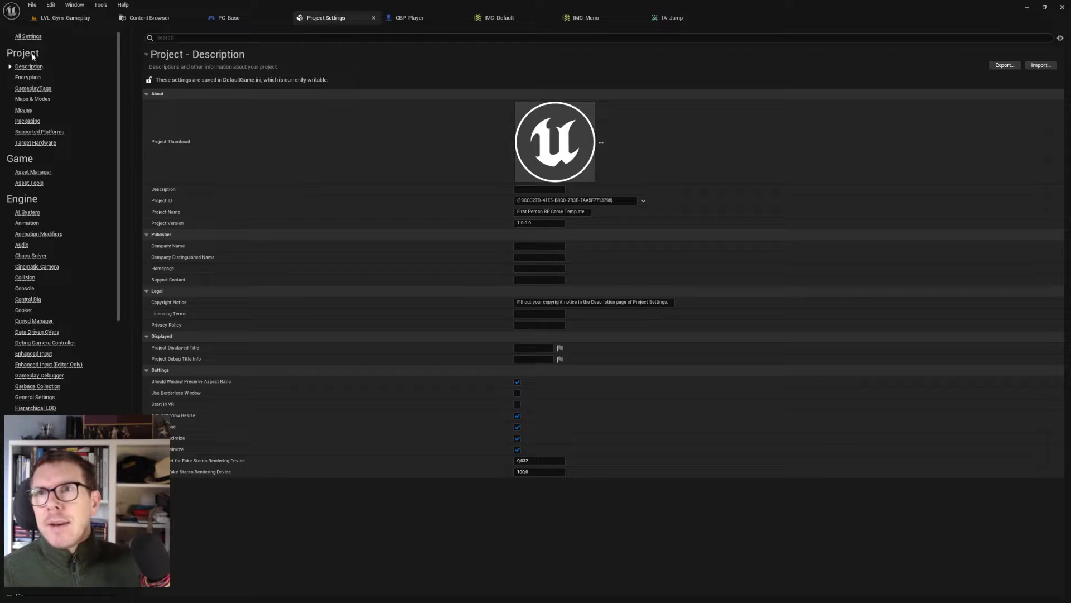
click(33, 100)
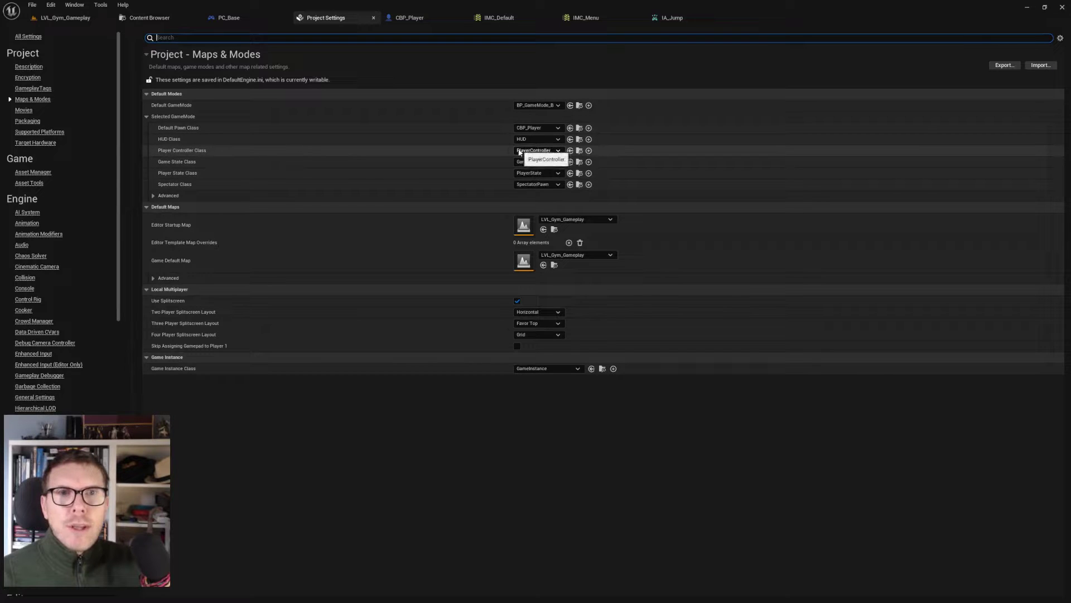
click(558, 151)
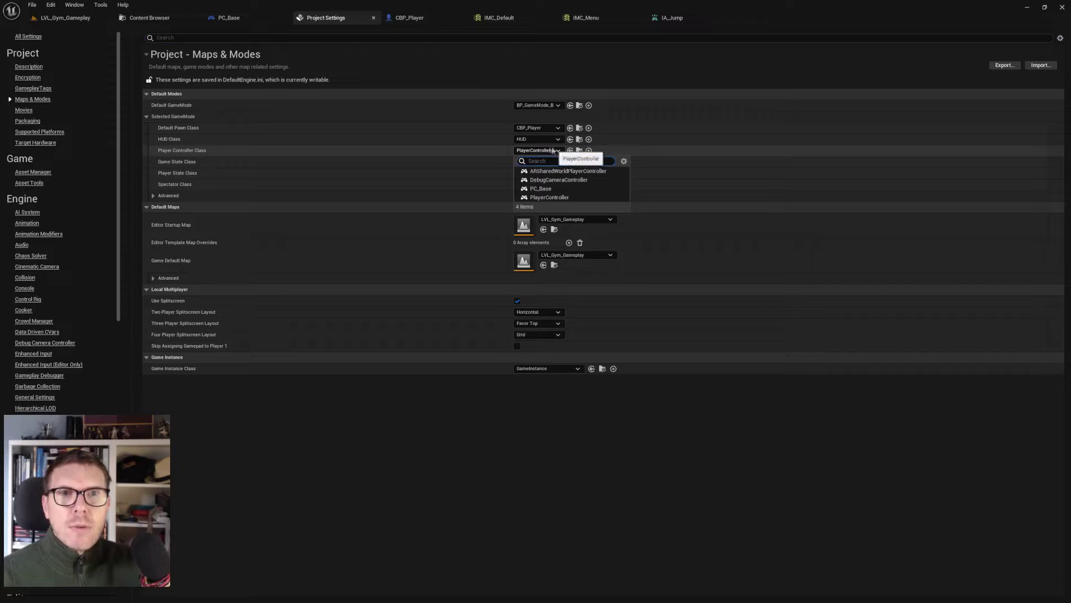
click(541, 189)
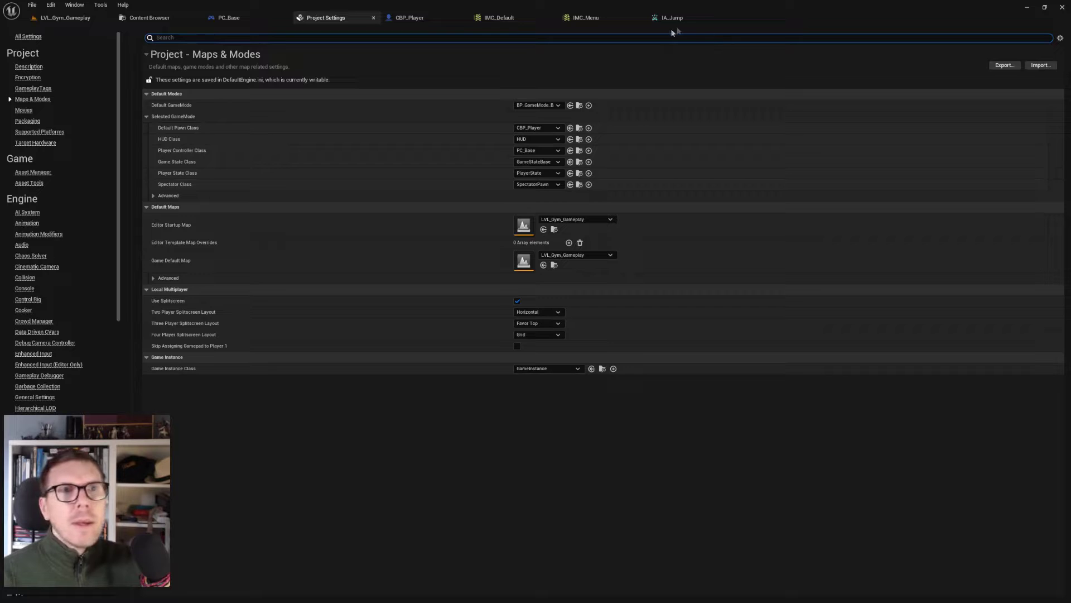
Step: Play LVL_Gym_Gameplay and confirm Escape quits the game back to the editor
click(80, 21)
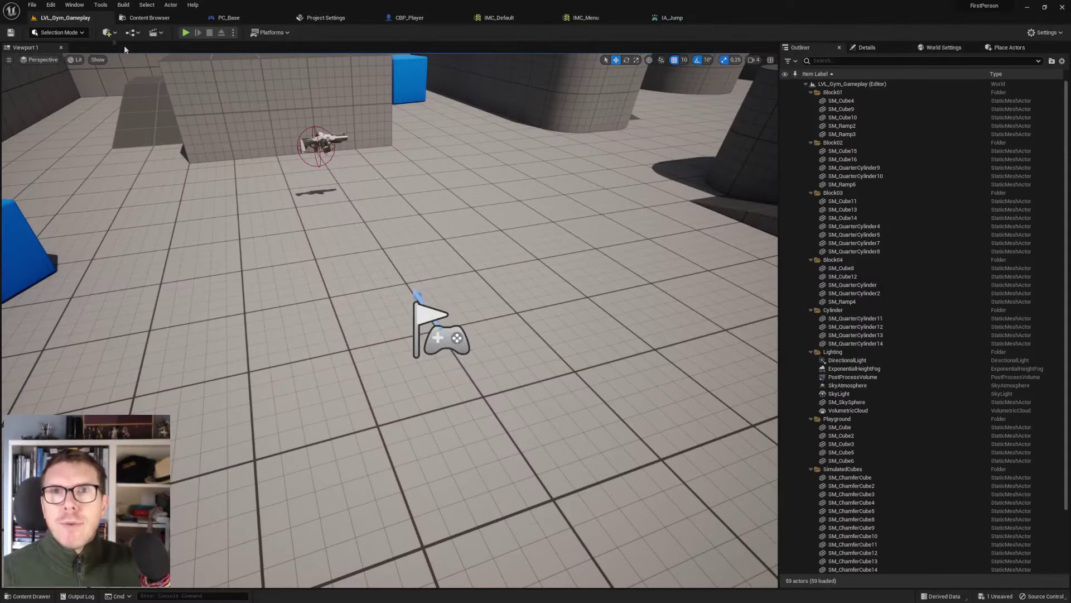
click(186, 32)
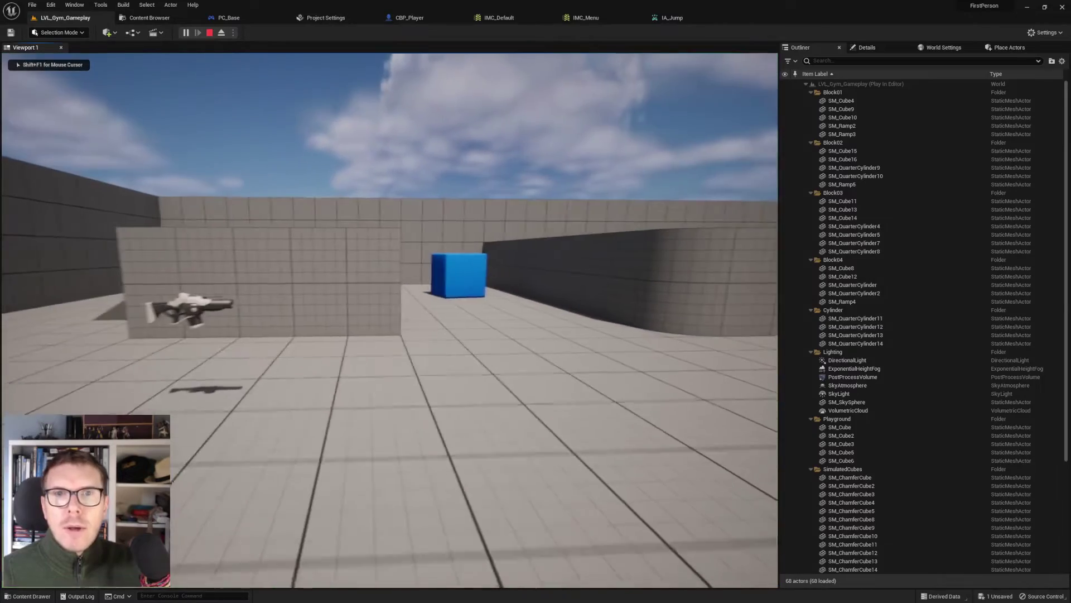
key(Escape)
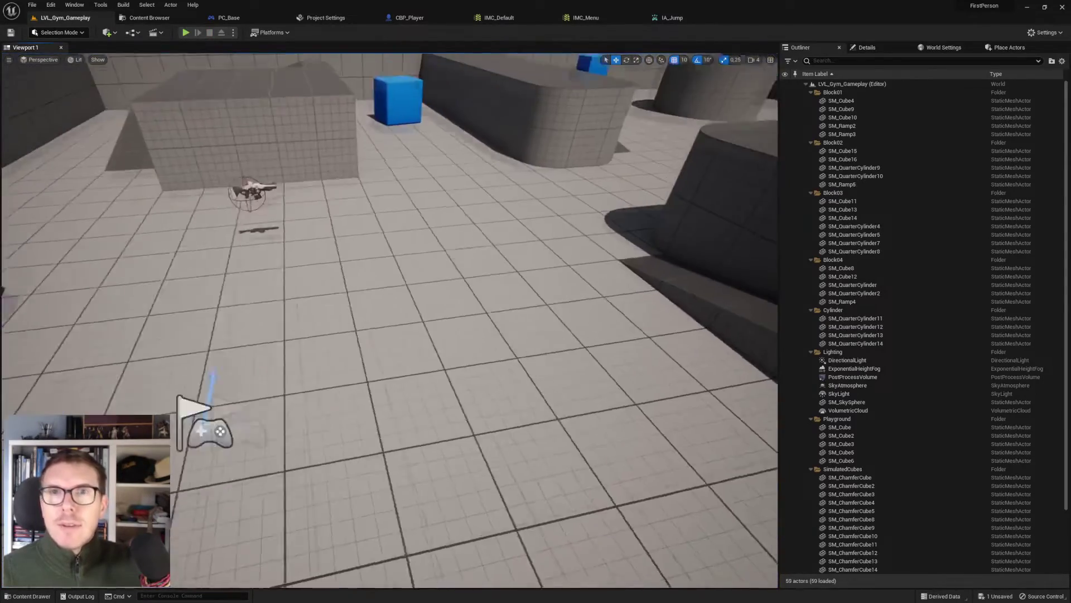
mouse_move(360, 199)
right_down()
mouse_move(373, 204)
mouse_move(351, 207)
right_up()
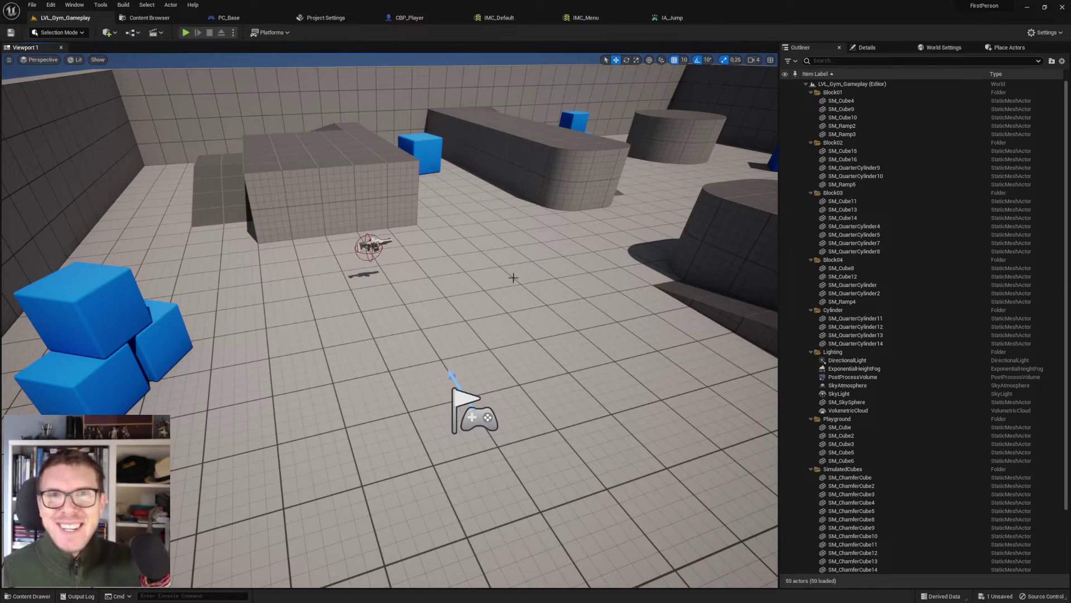
right_drag(513, 277, 488, 278)
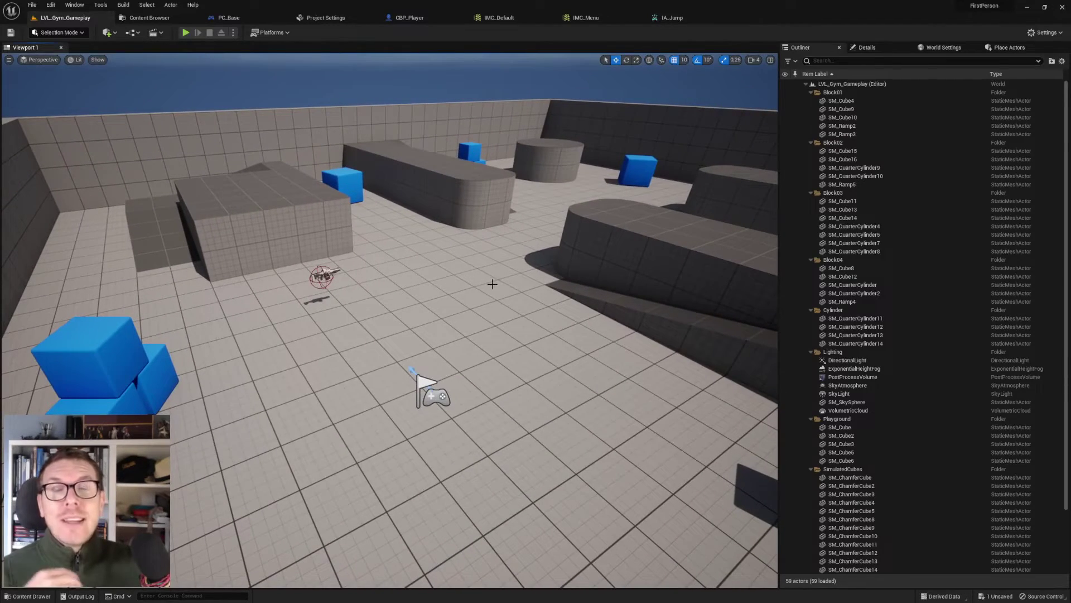